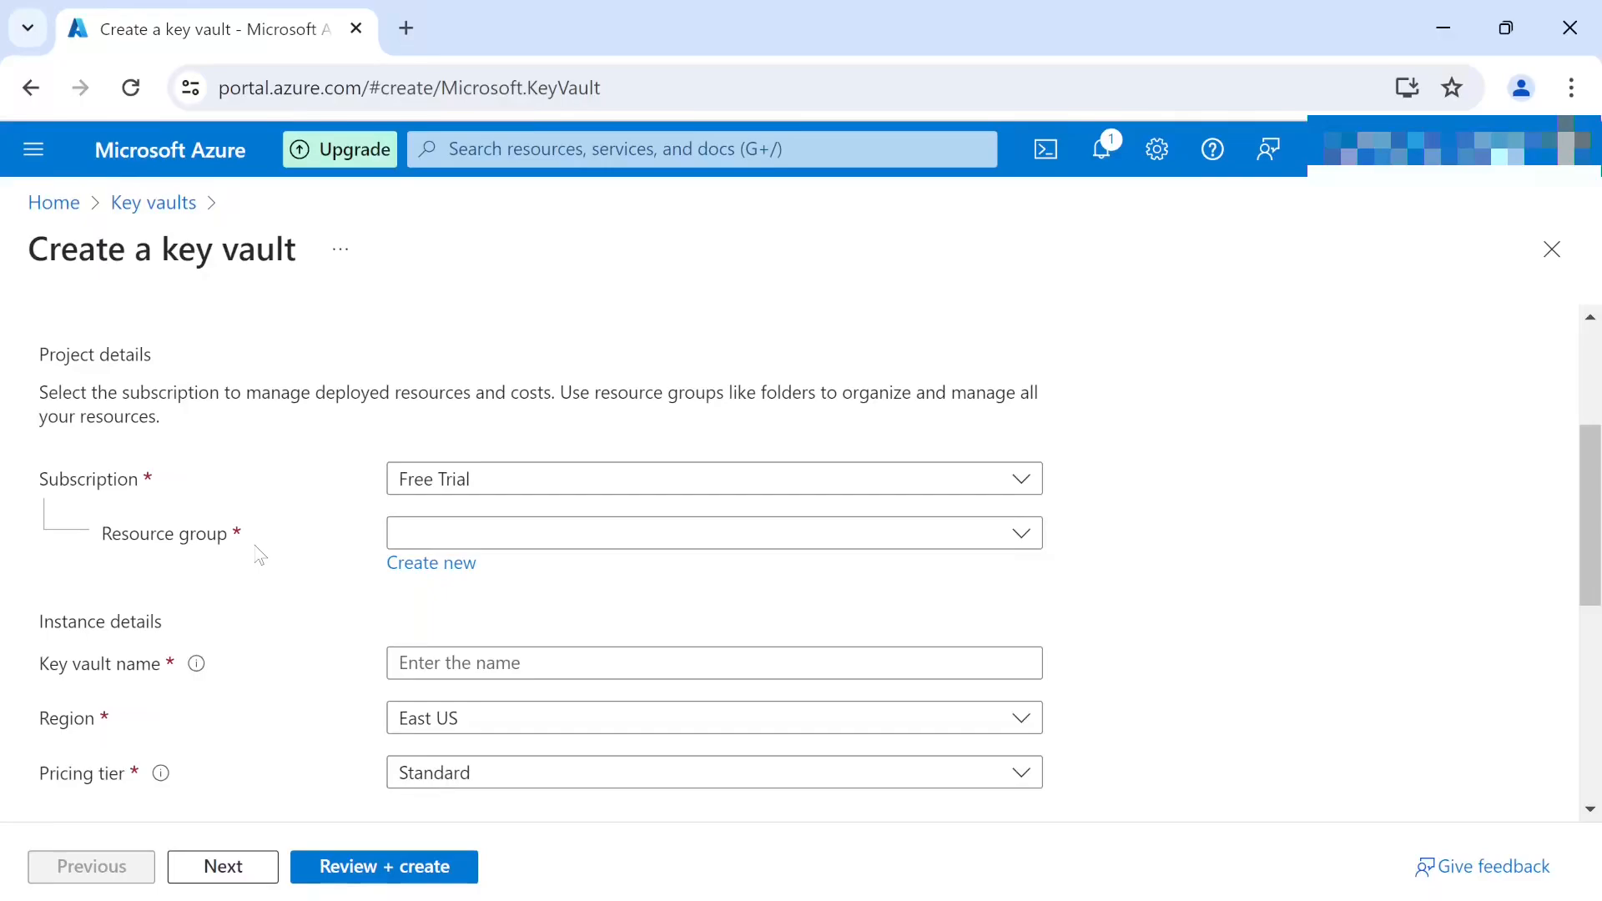
- Create a new resource group named MicahTech for the key vault
click(451, 569)
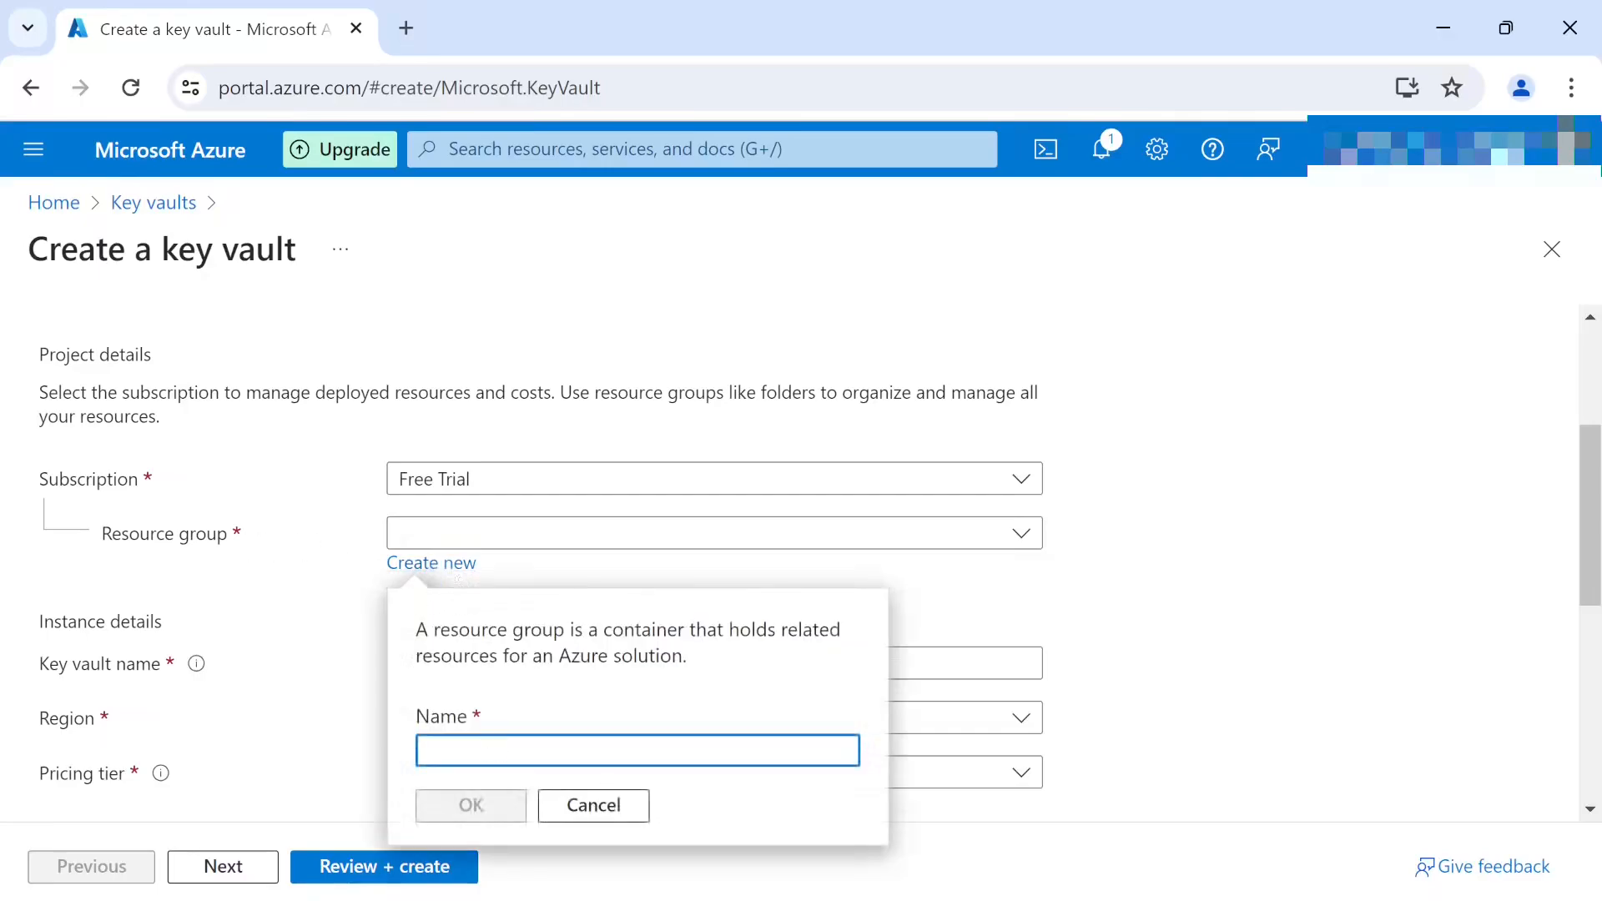
click(638, 750)
text(MicahTech)
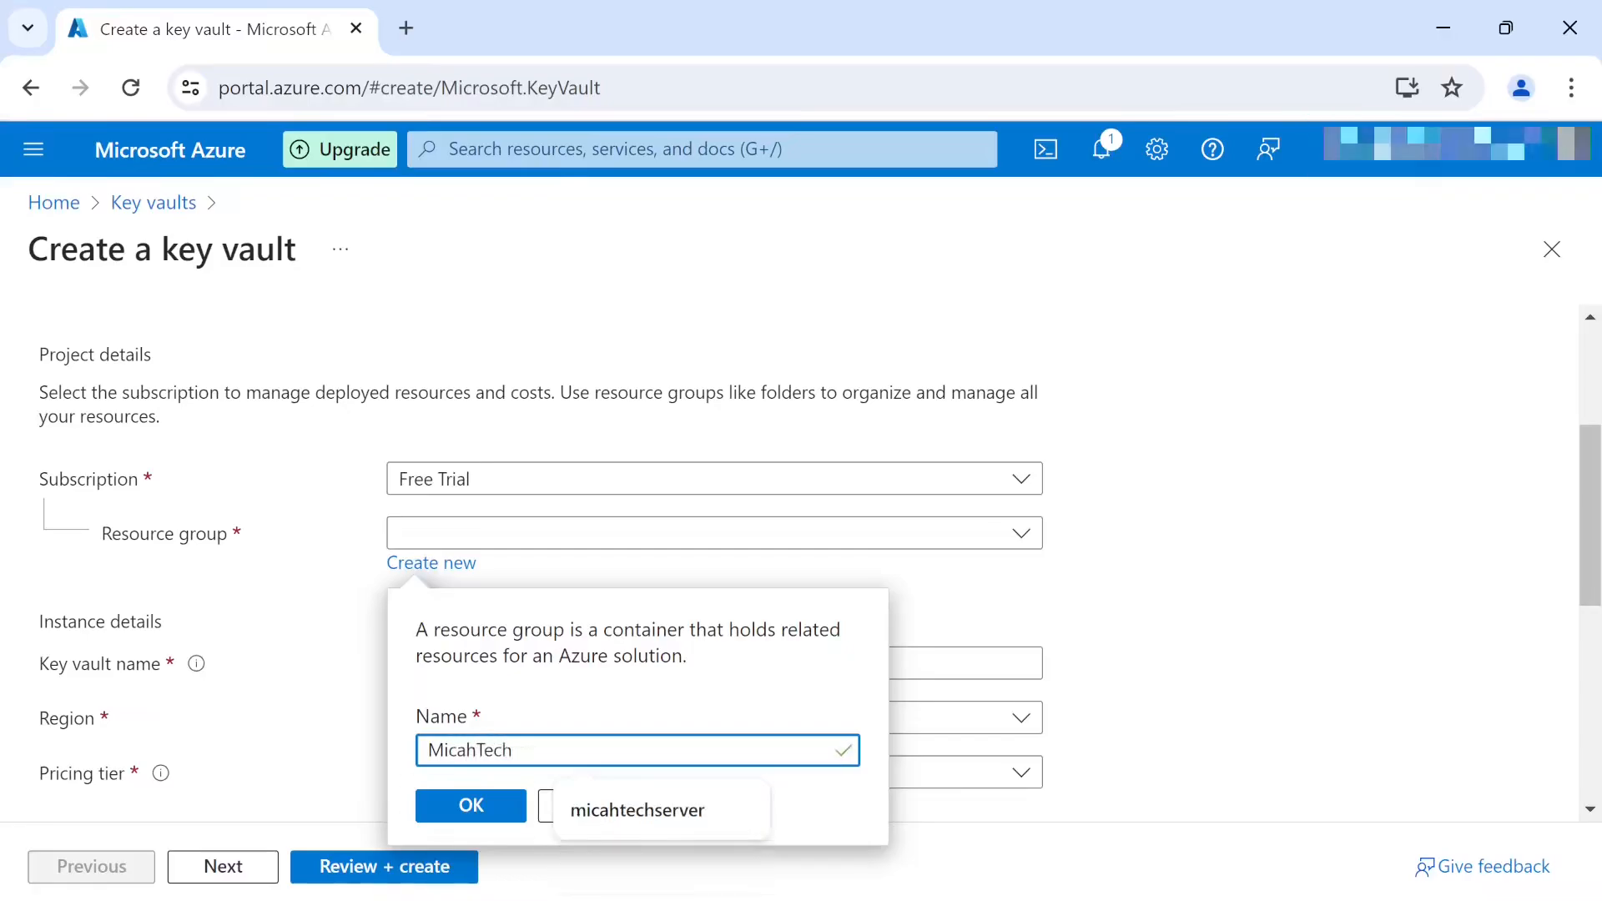
click(467, 805)
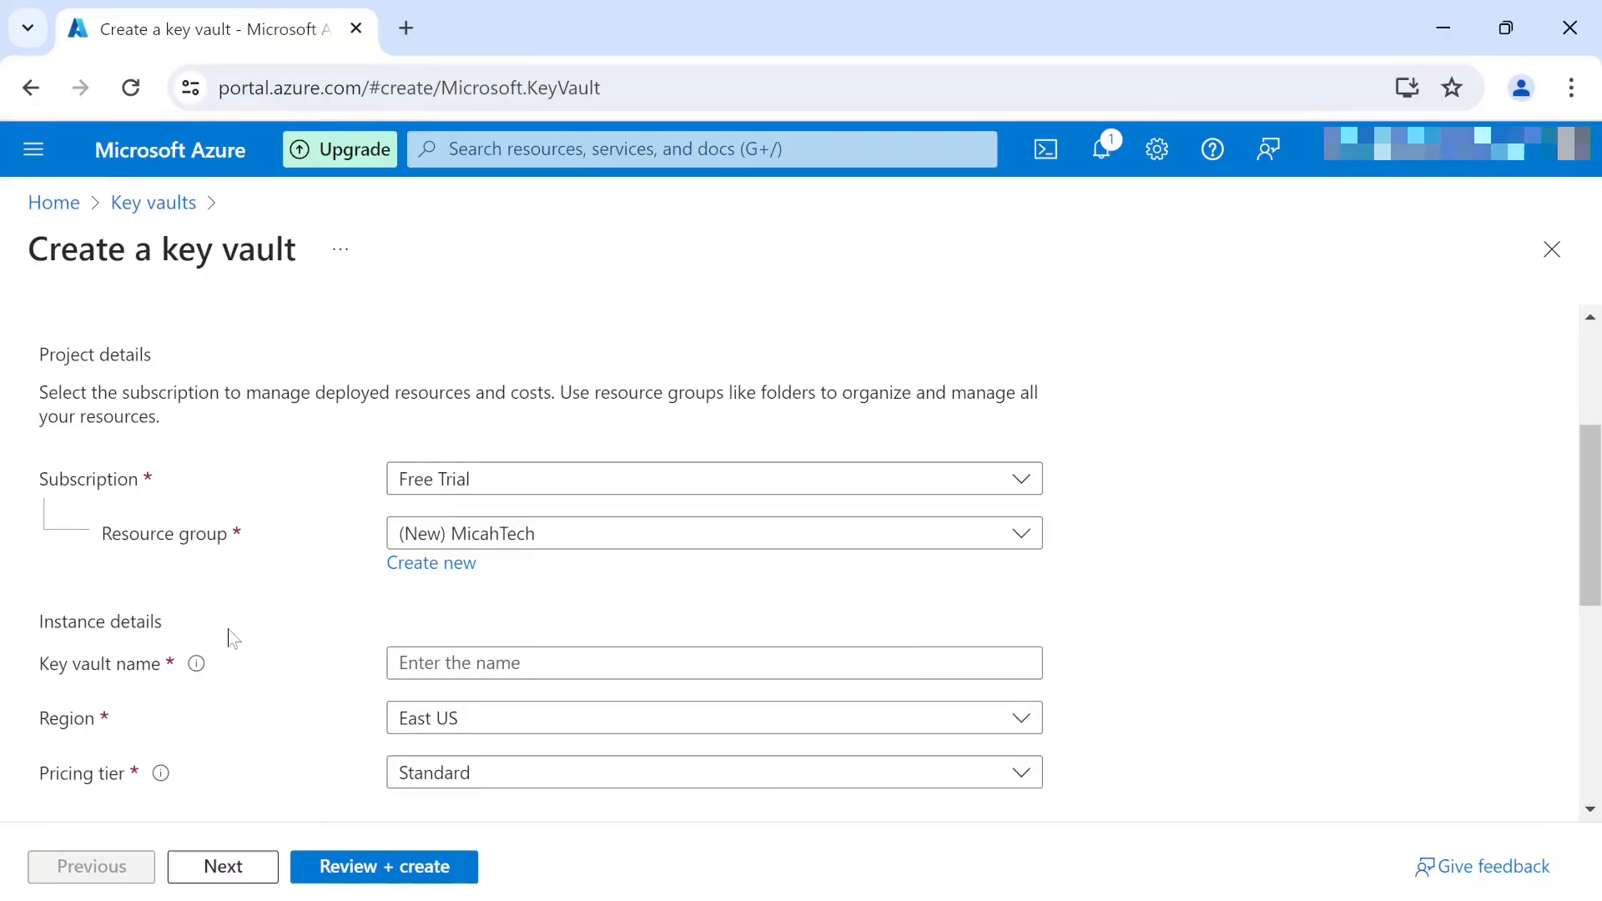
- Name the key vault MichaTech in the instance details
scroll(234, 638, down, 2)
click(448, 526)
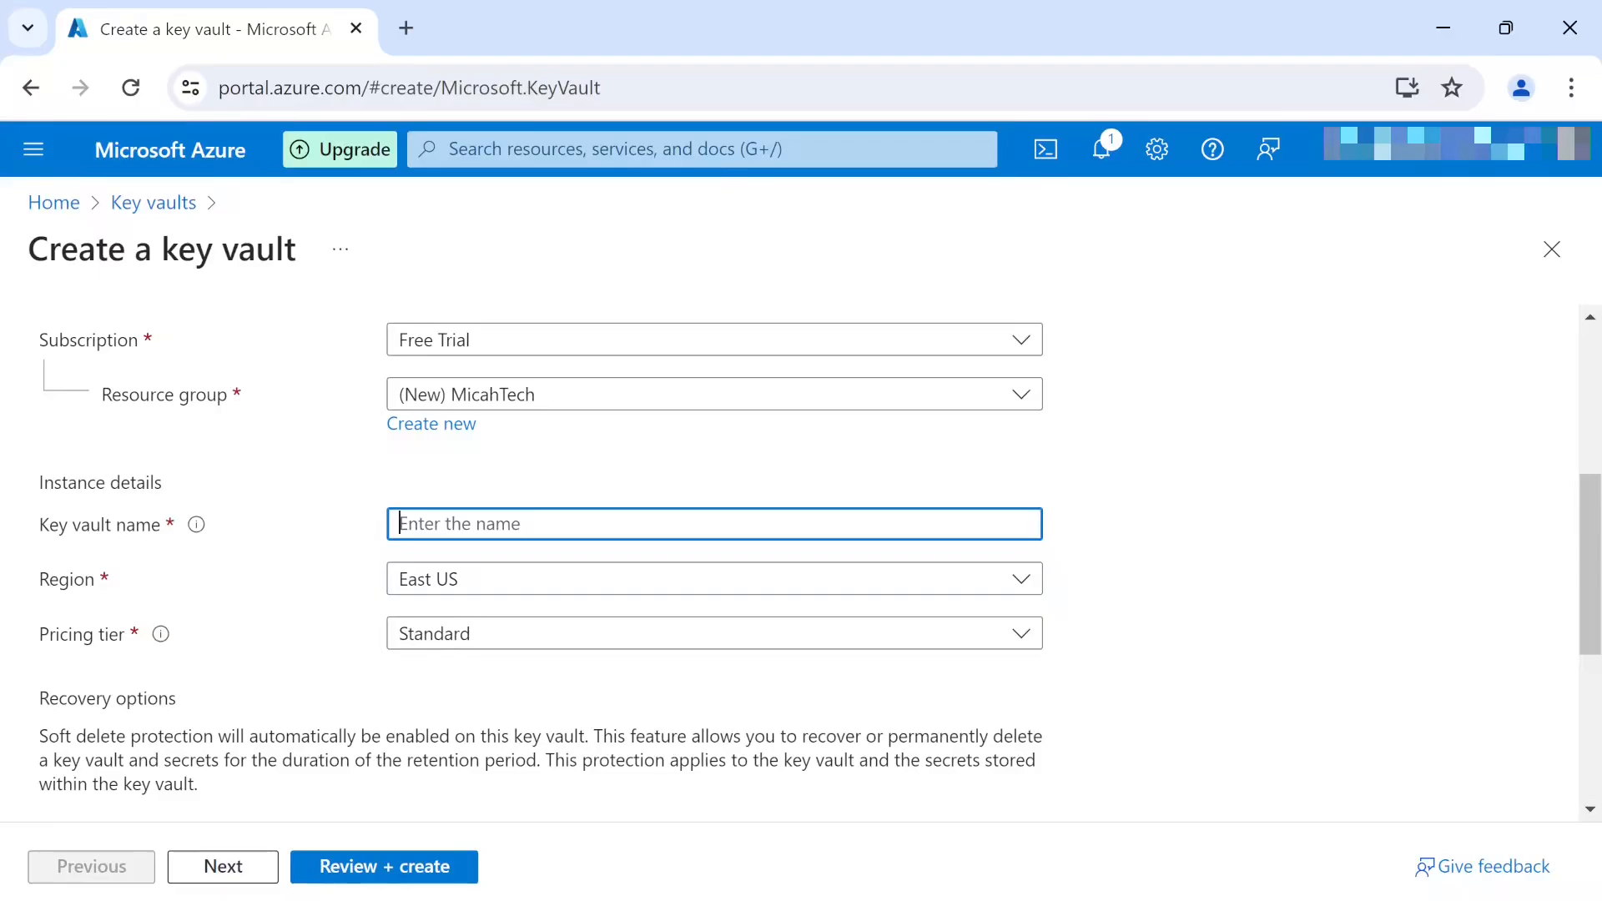
text(MichaTech)
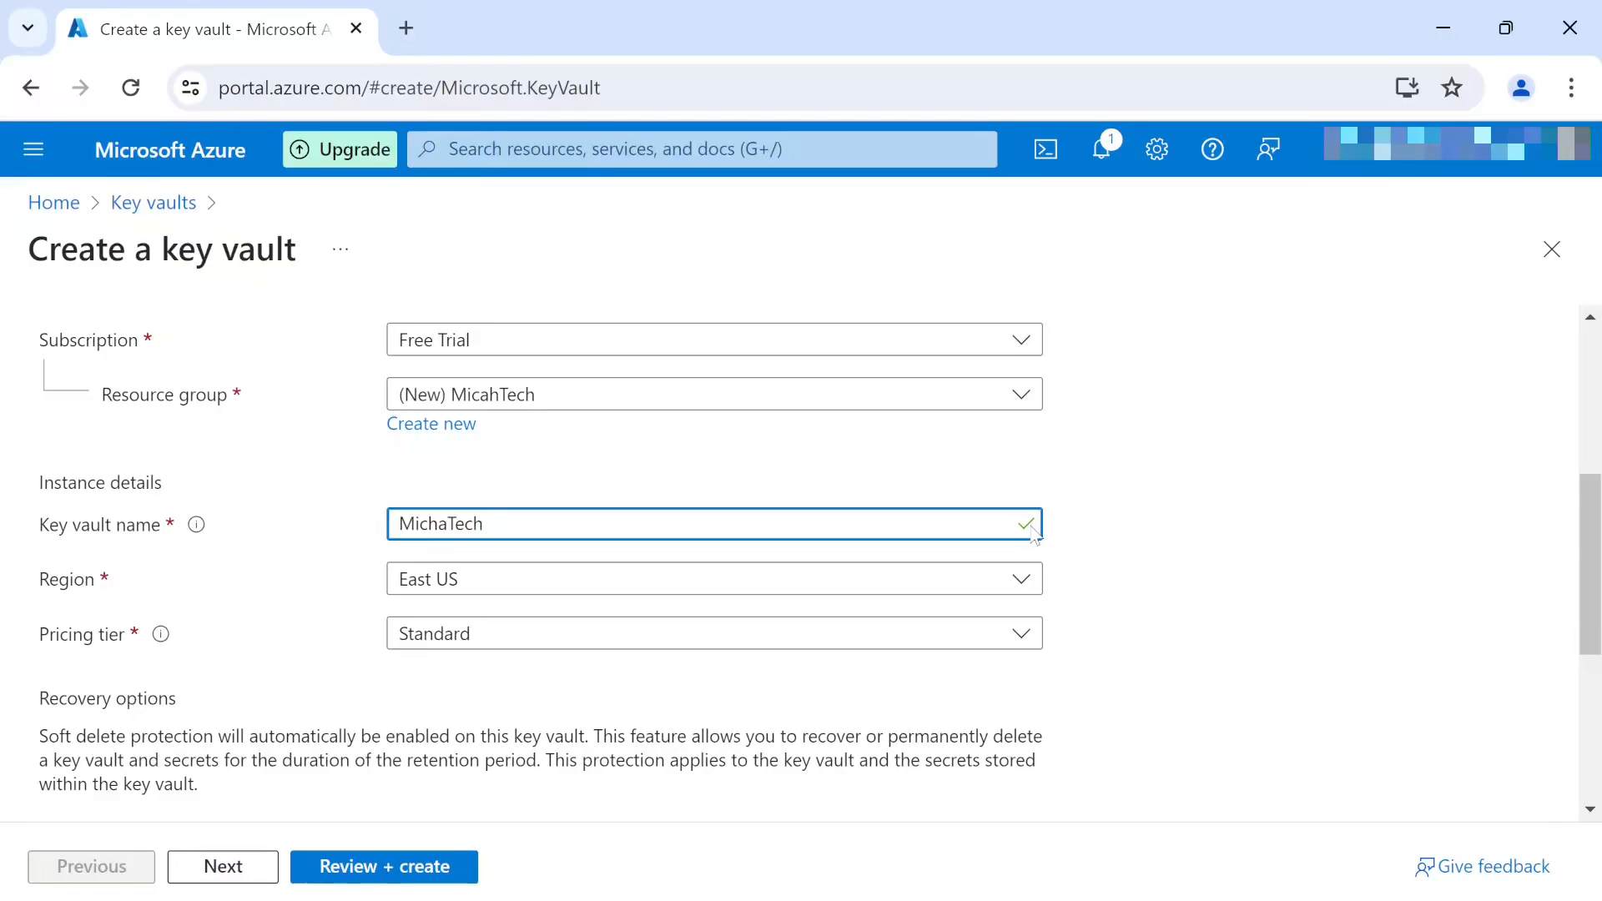
scroll(704, 693, down, 2)
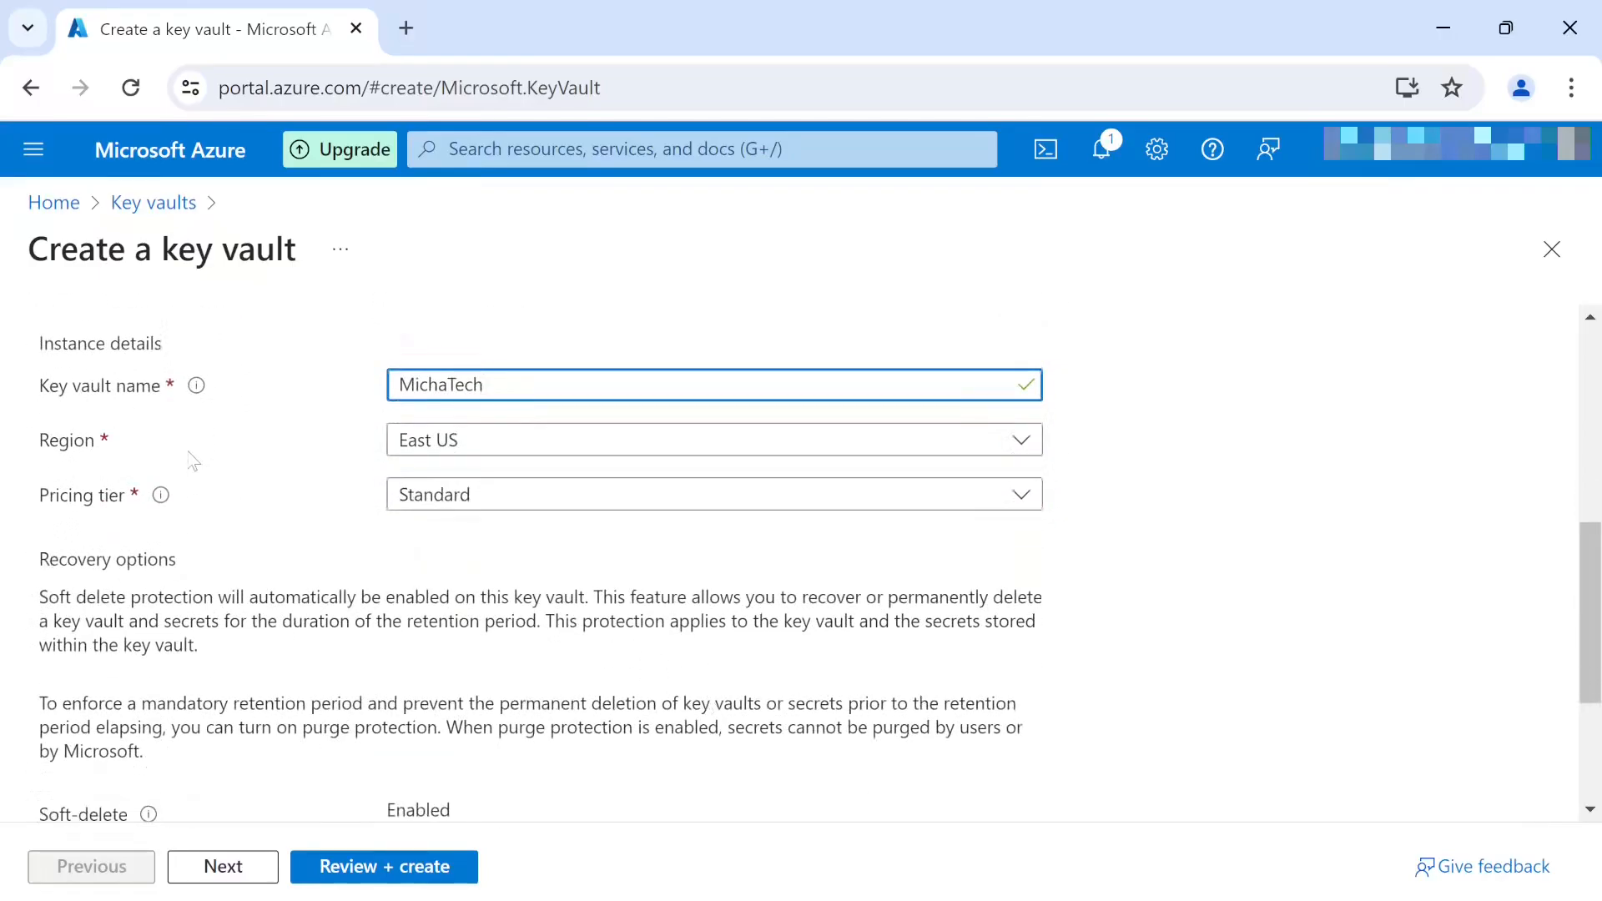
- Choose the Standard pricing tier and continue to the access configuration with the default recovery options
click(457, 499)
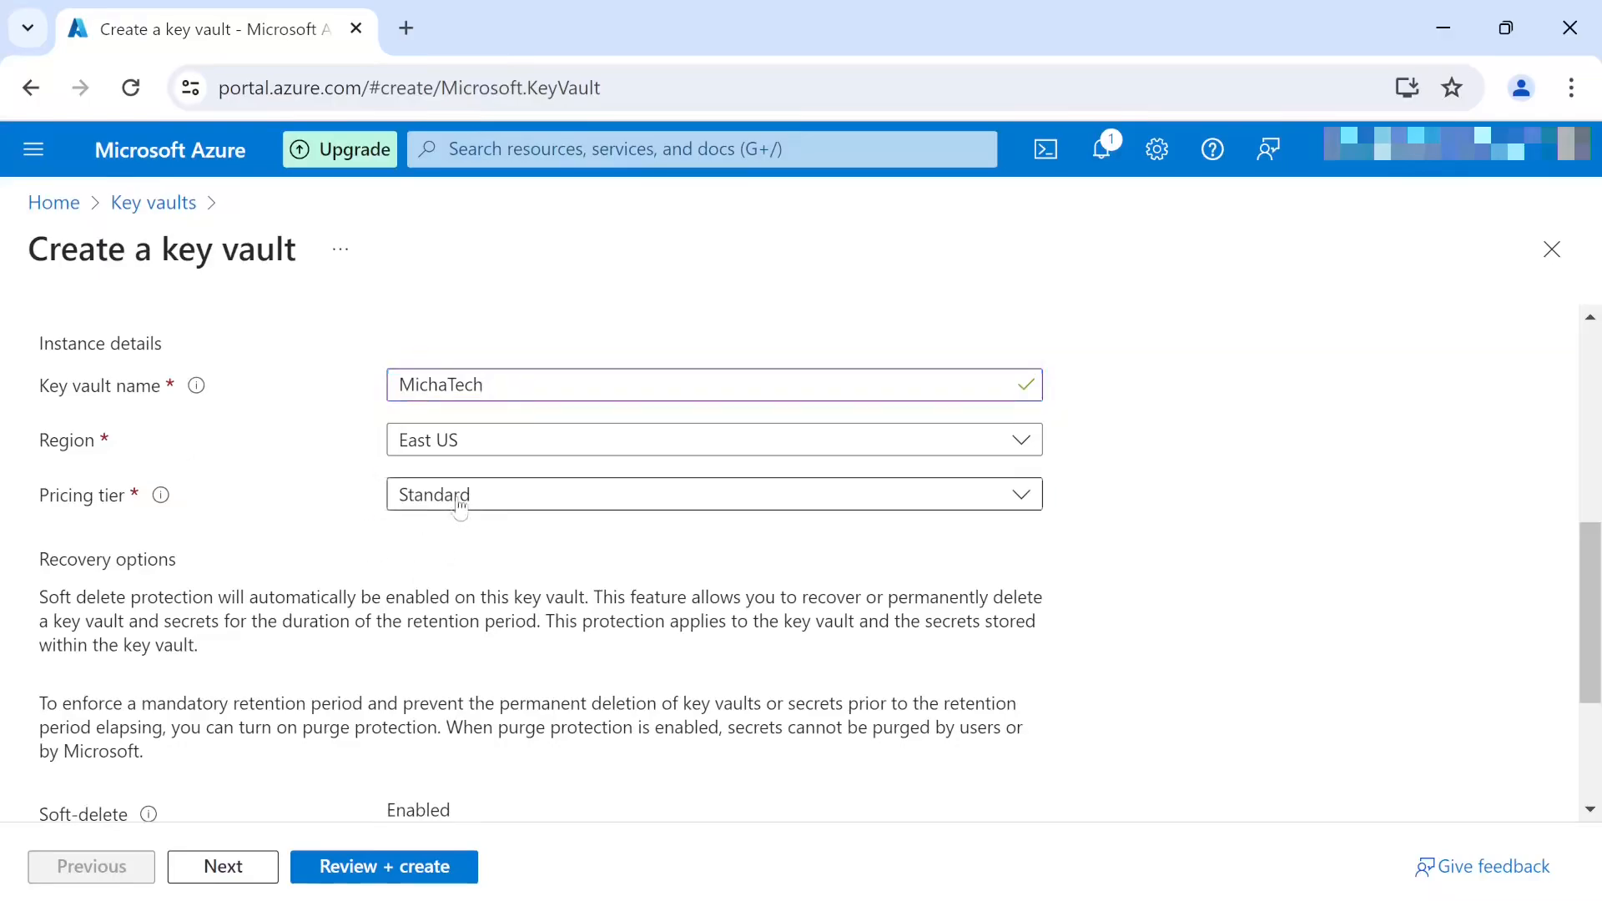
click(477, 542)
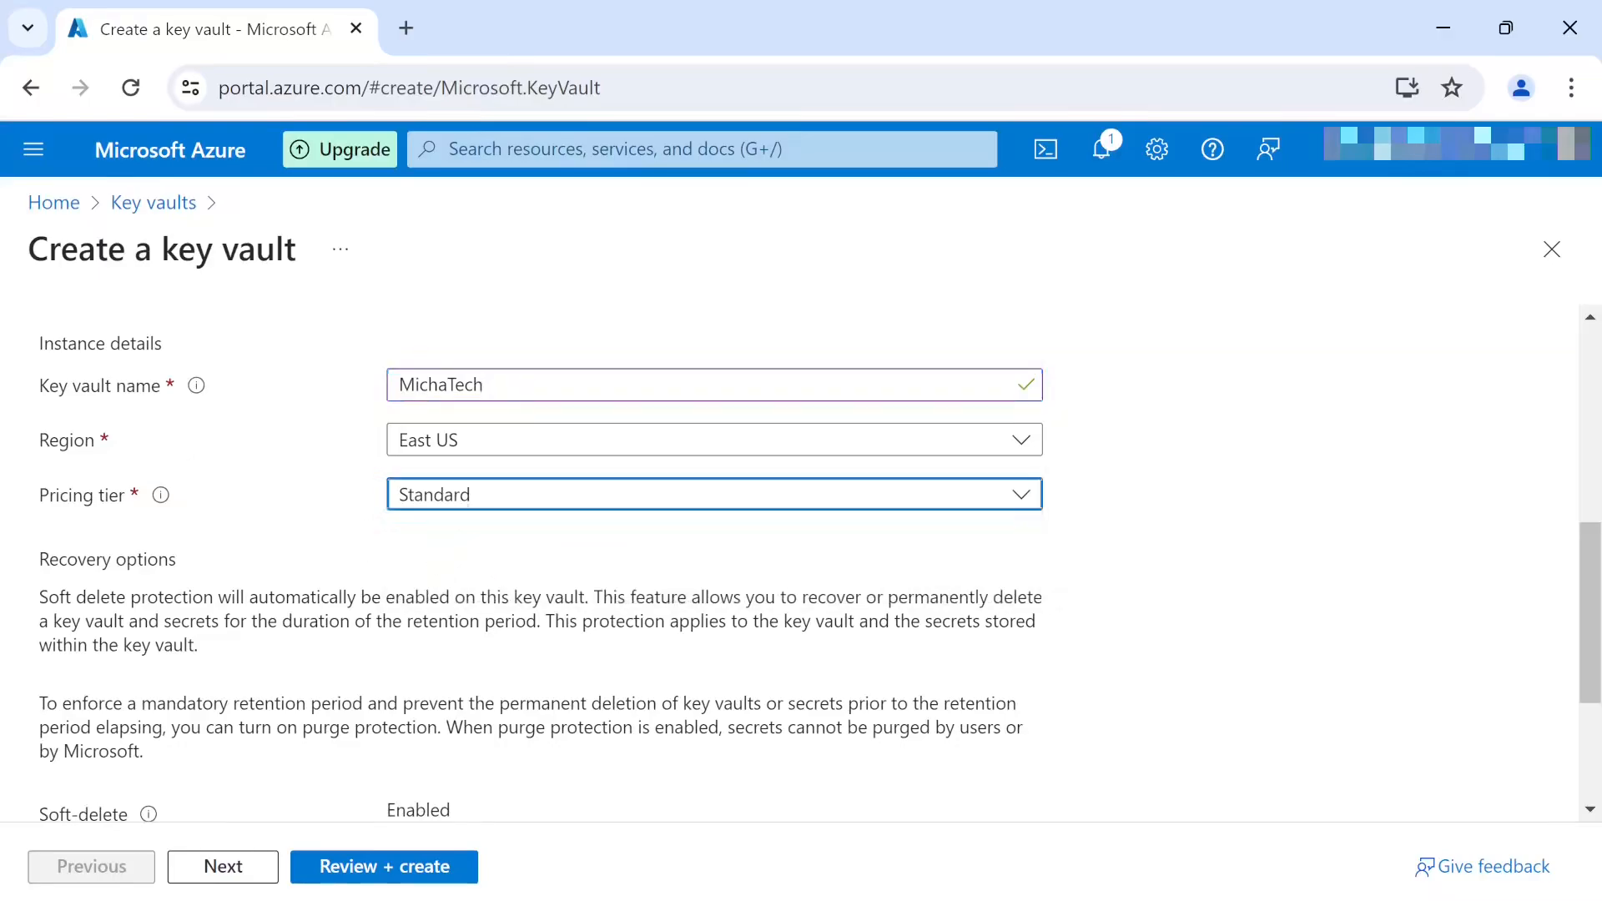
scroll(478, 550, down, 2)
scroll(371, 633, down, 2)
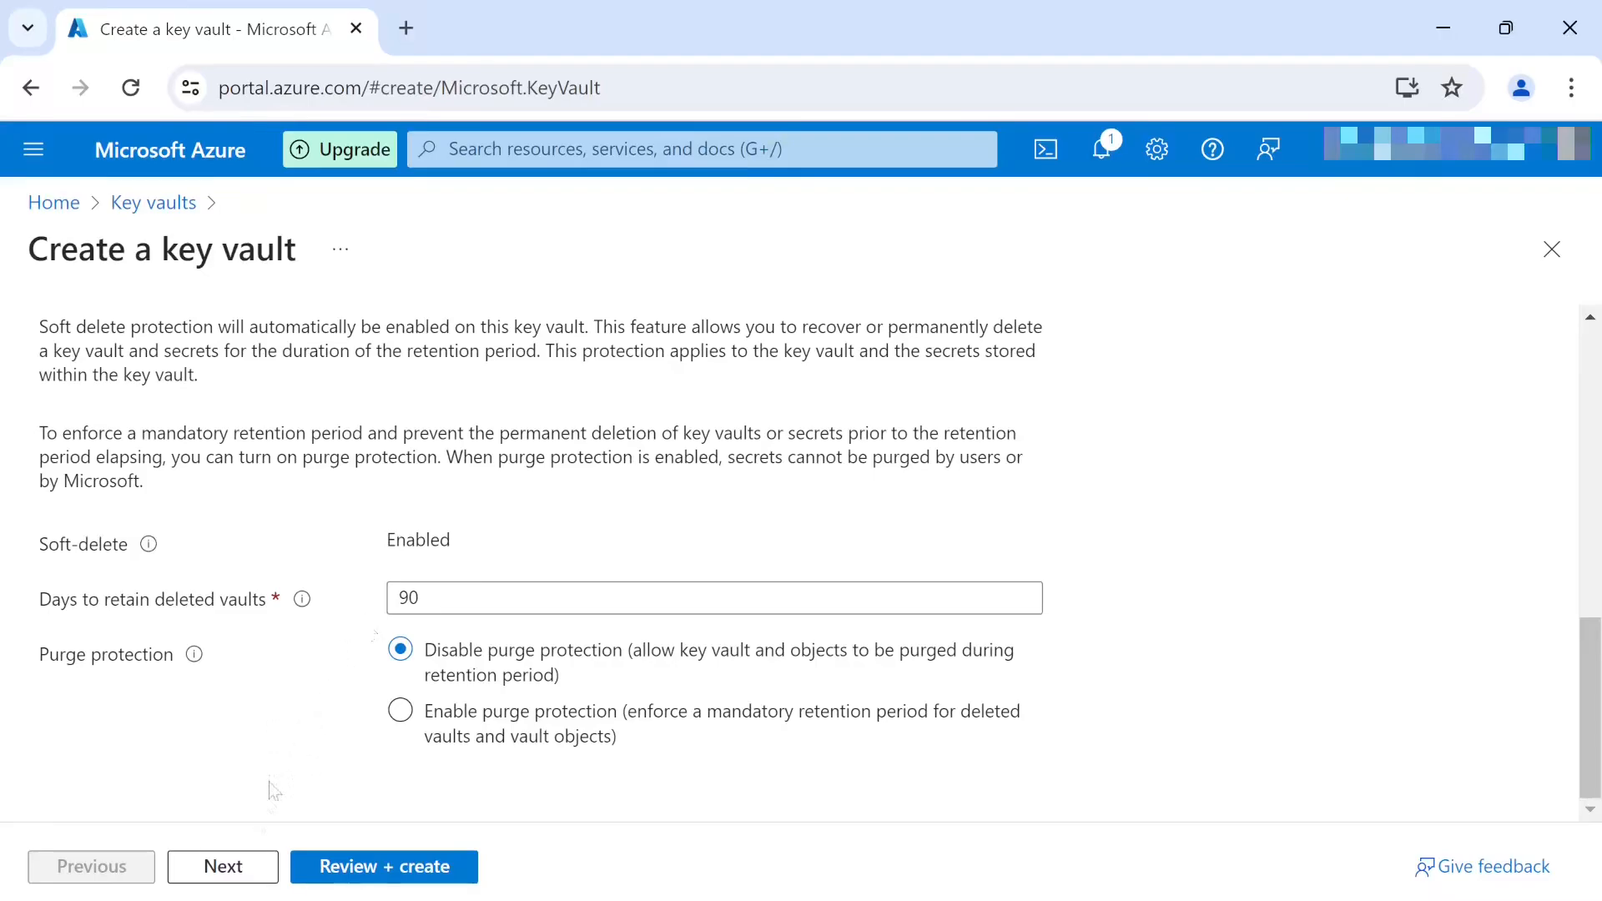
click(266, 866)
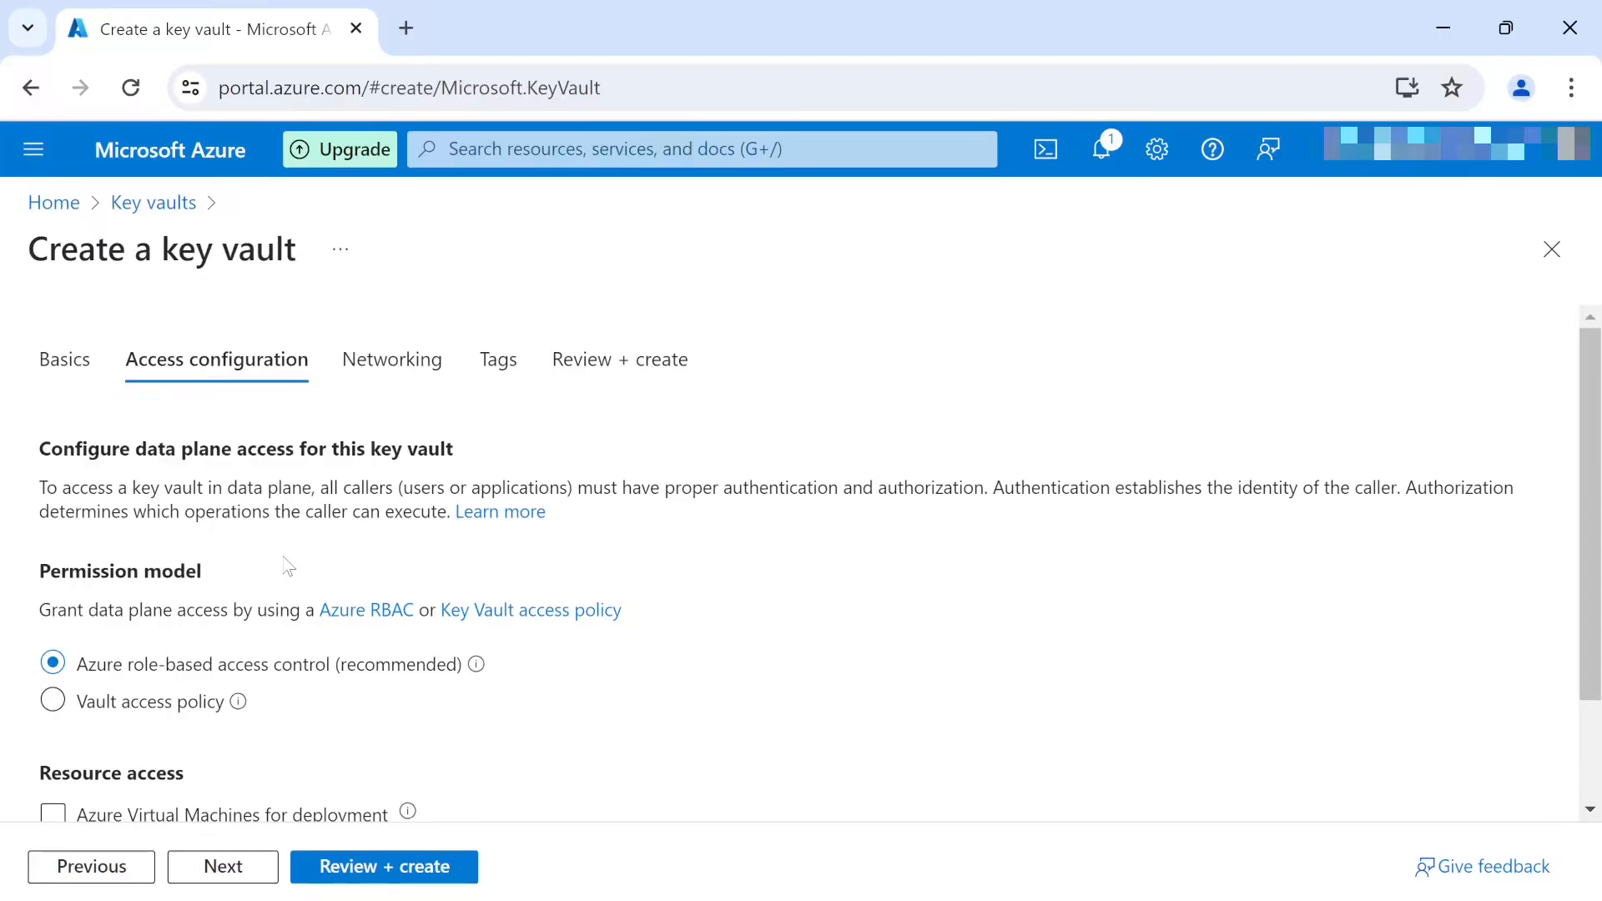
- Accept the default access configuration, networking and tag settings and proceed to the final review of the key vault
scroll(288, 566, down, 2)
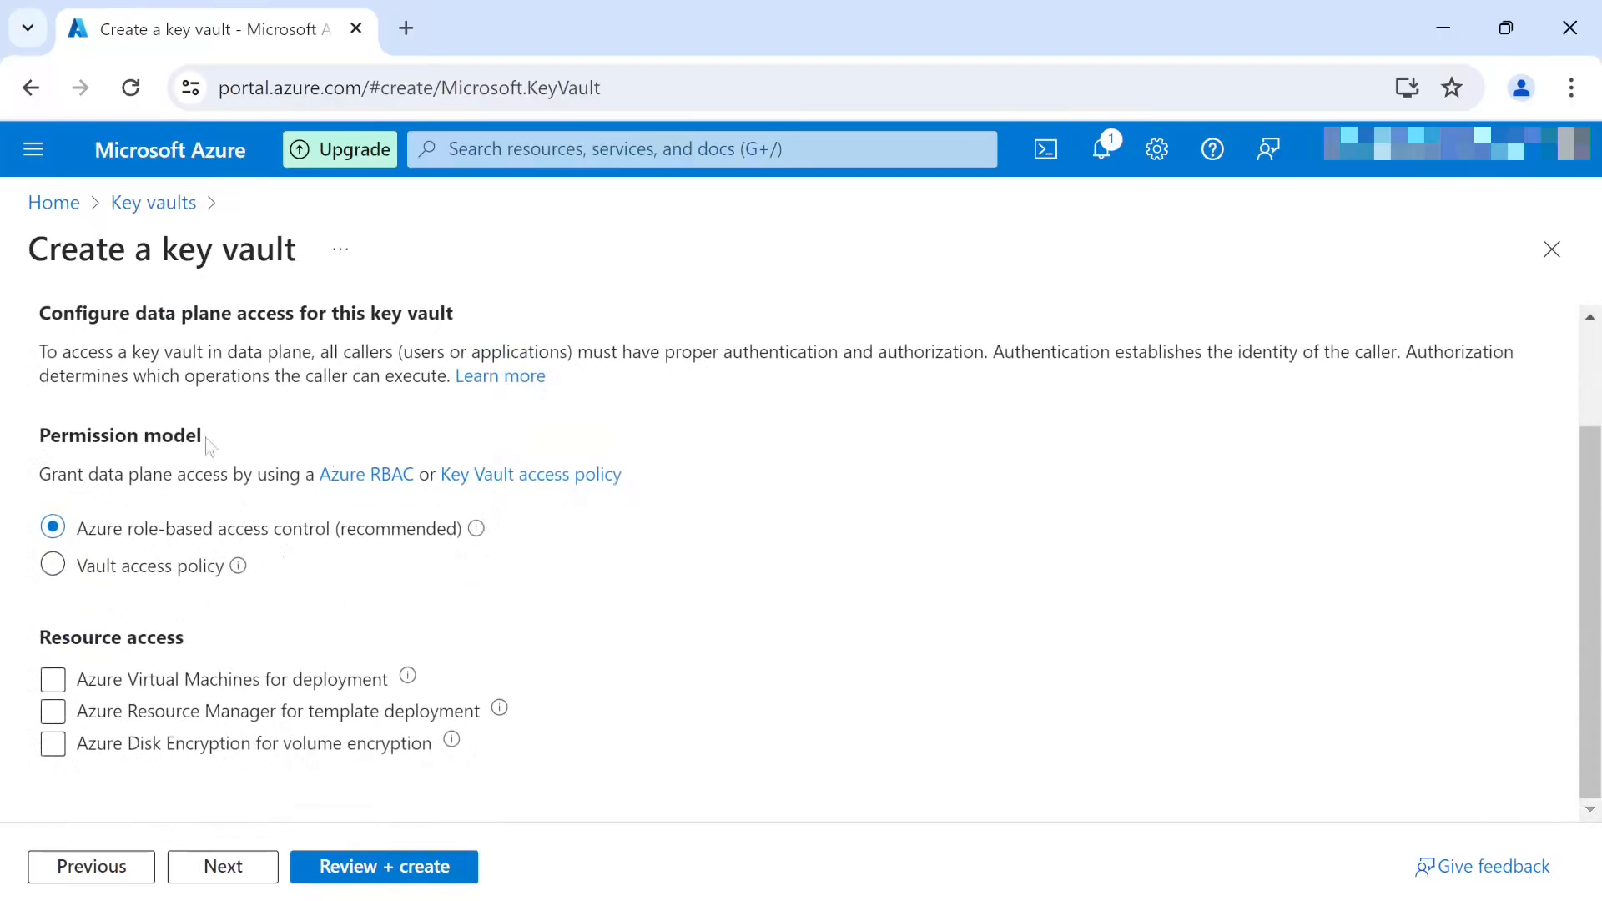
drag(209, 438, 3, 449)
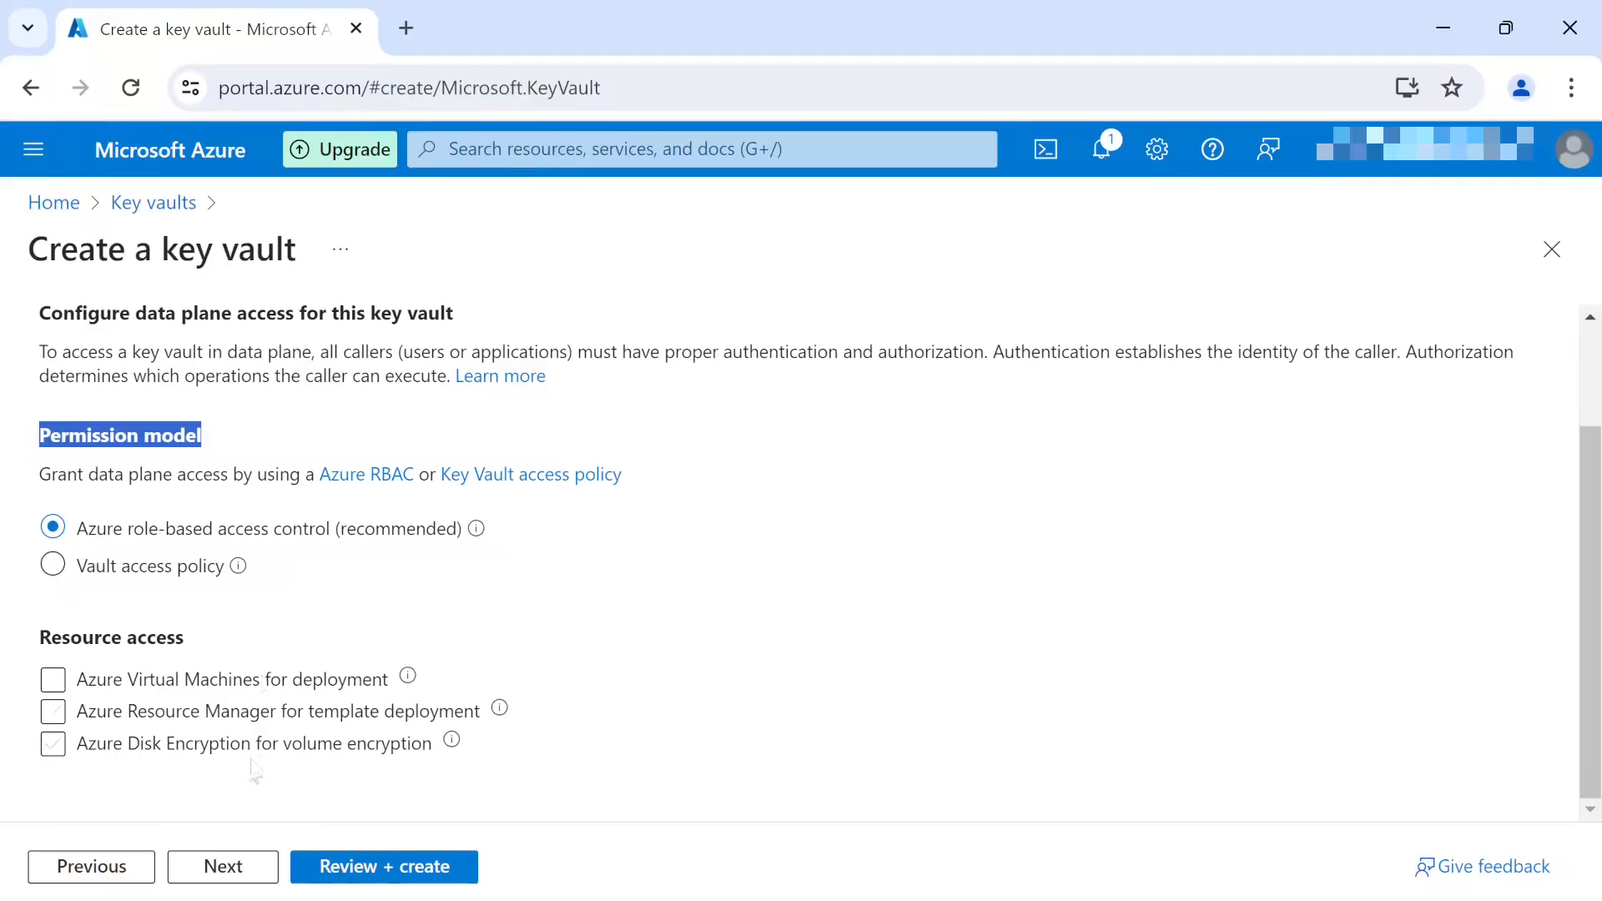
click(225, 865)
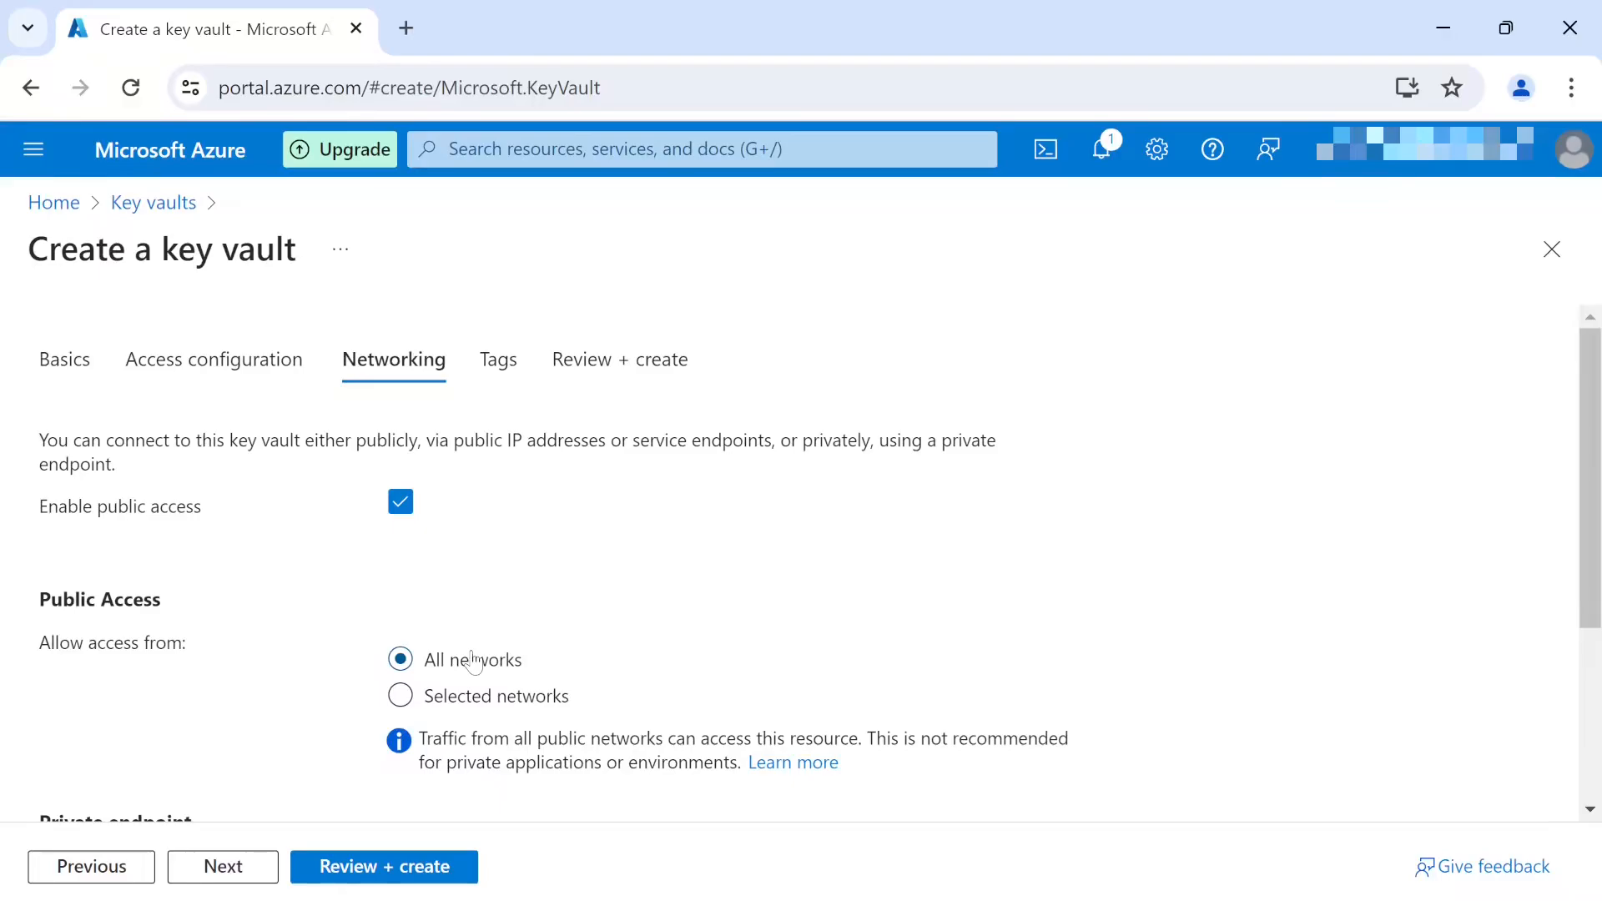
scroll(502, 651, down, 3)
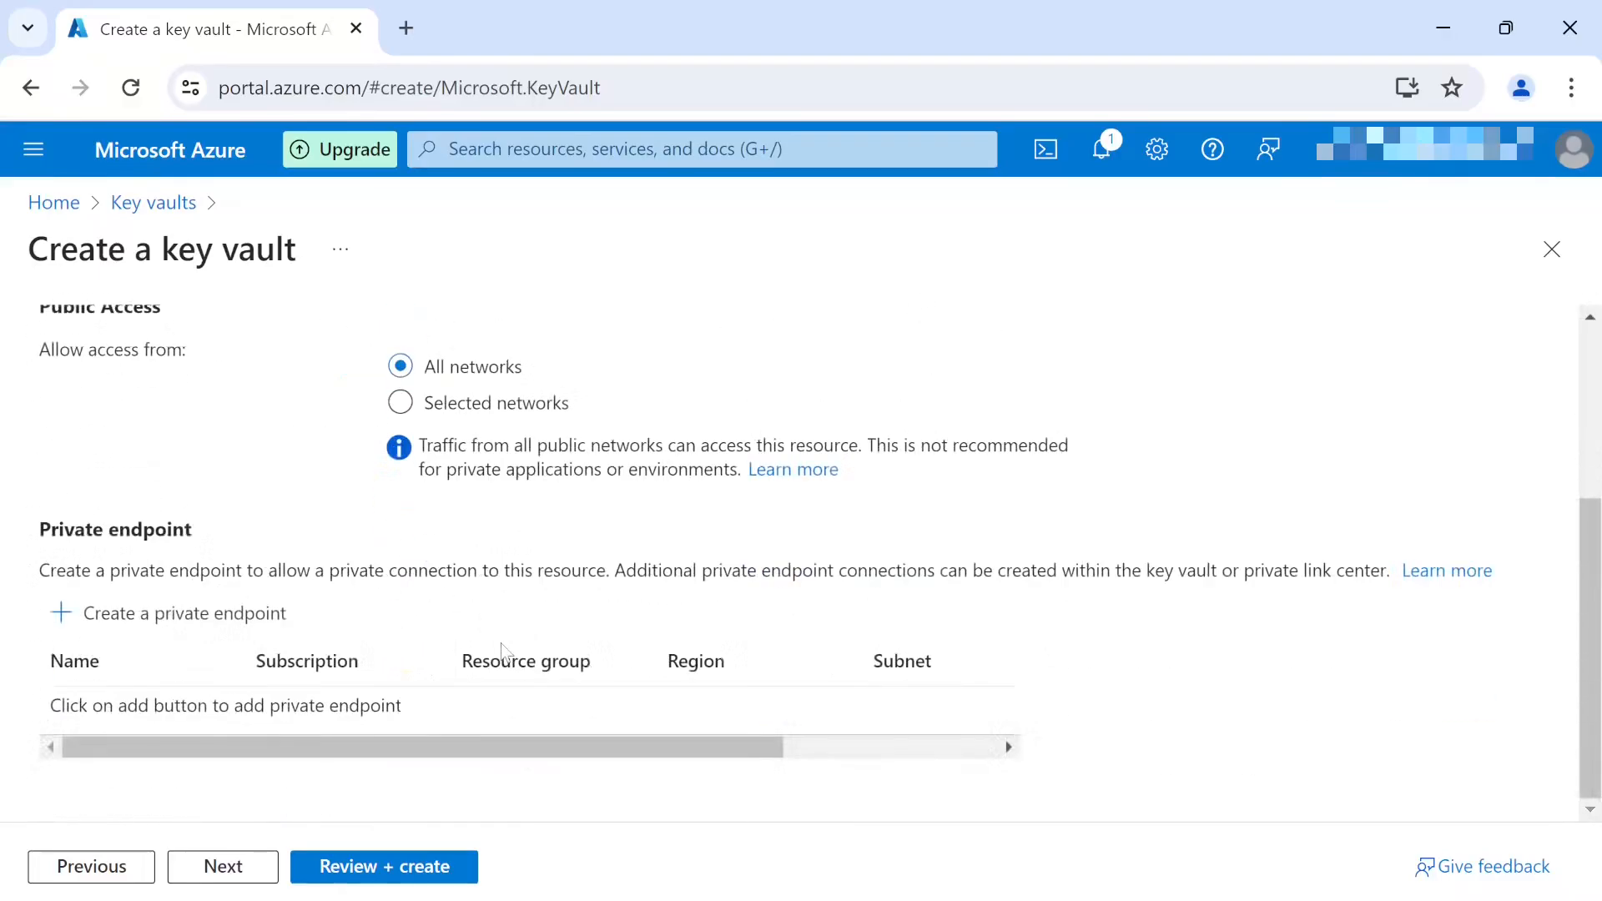
click(221, 867)
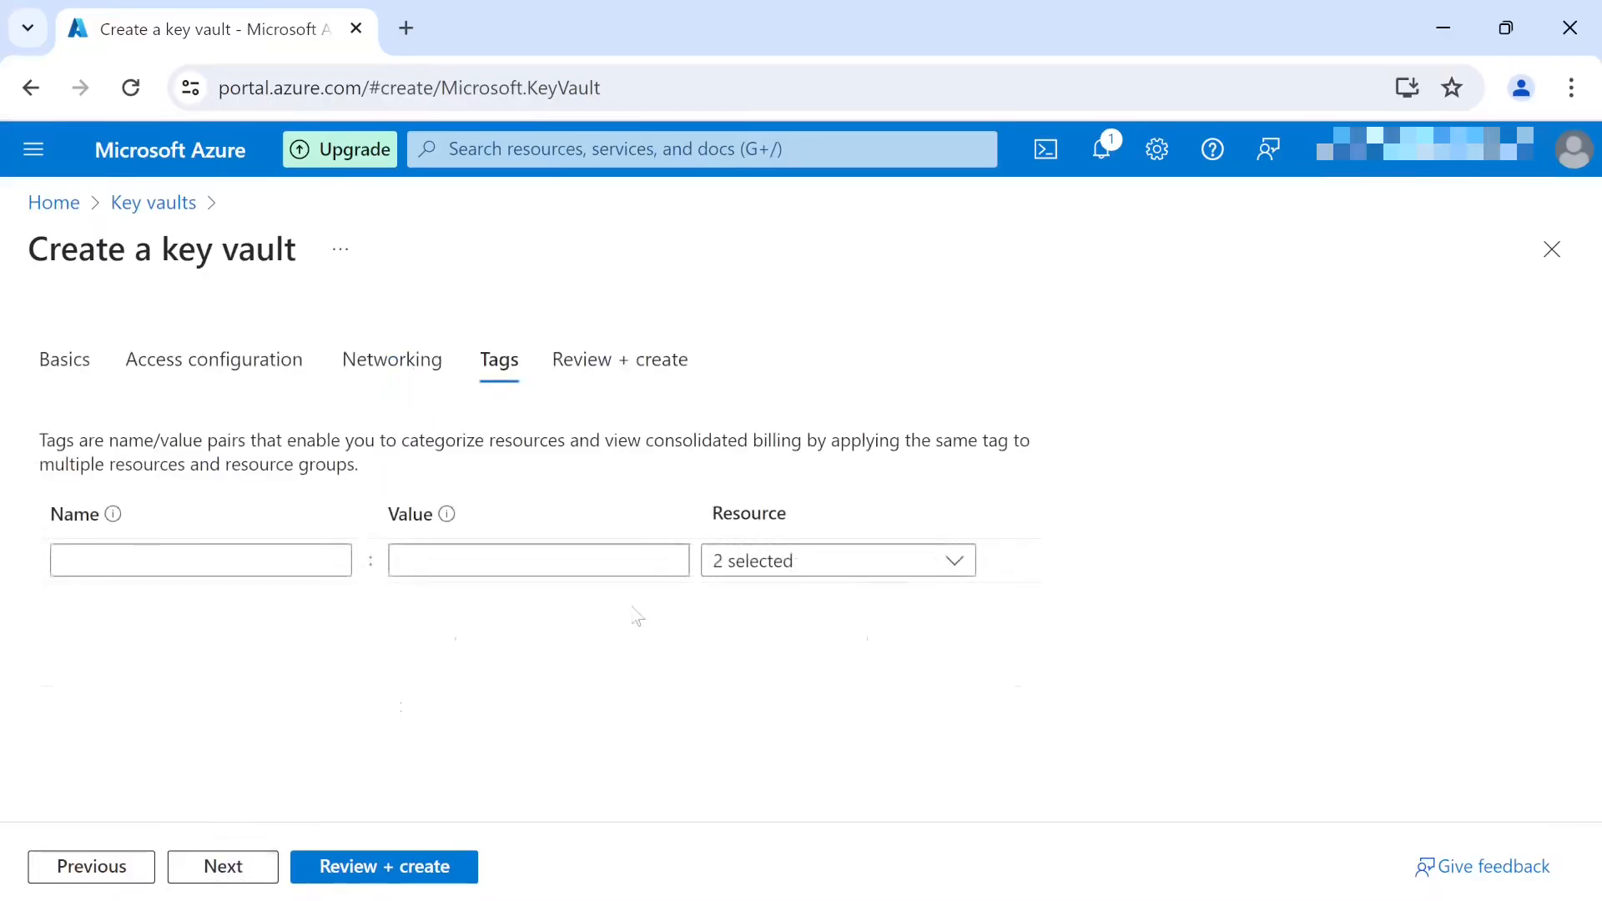
click(259, 867)
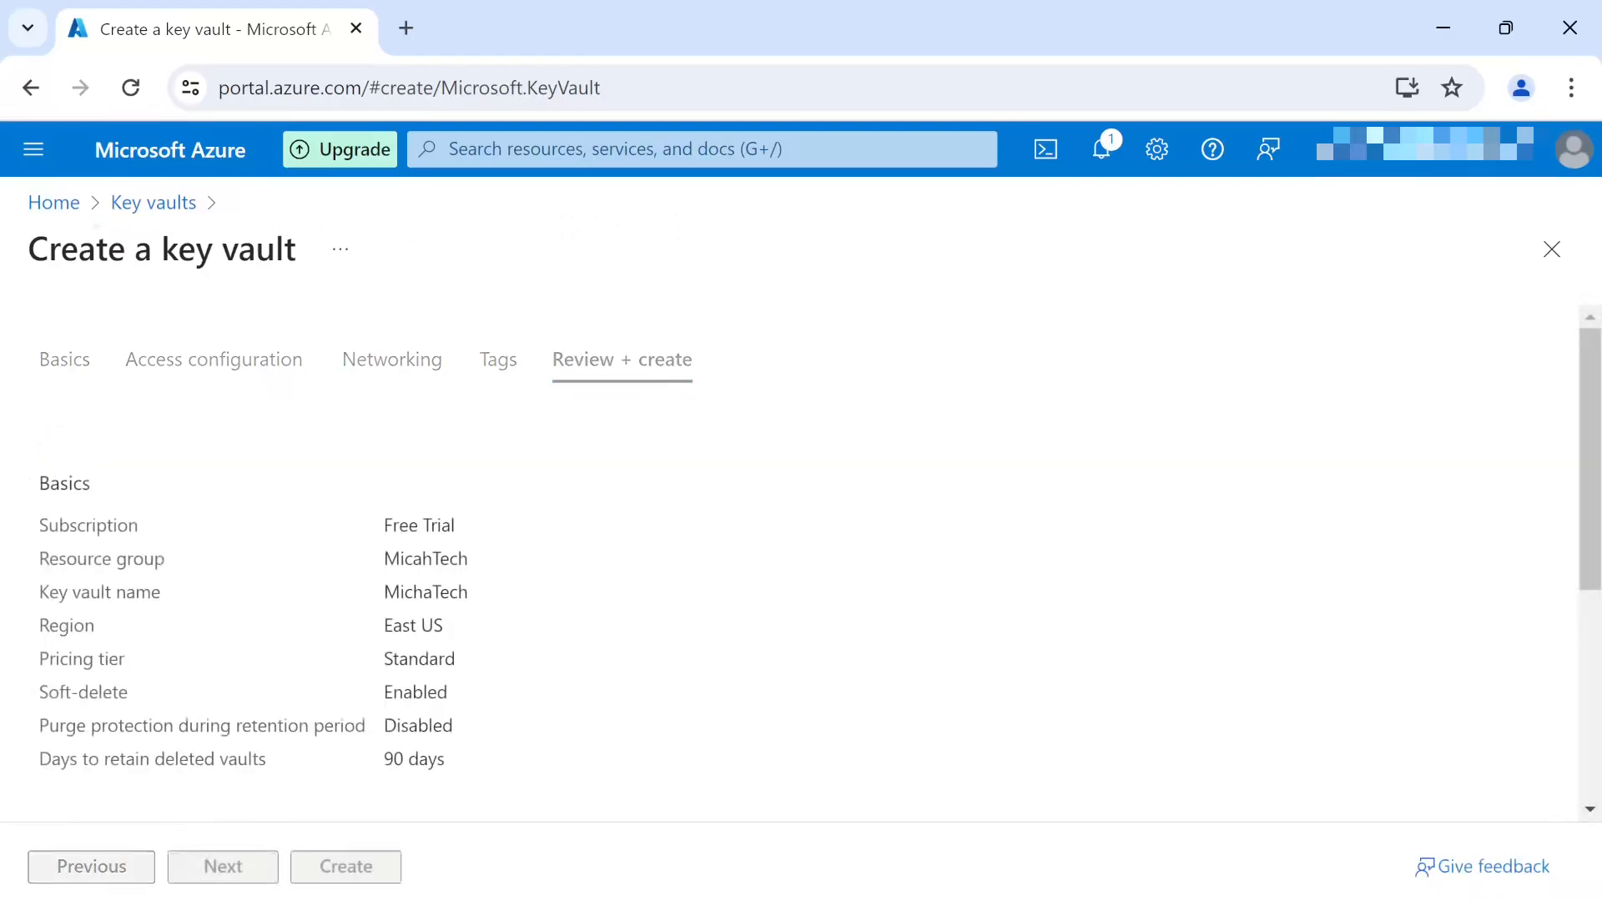
- Create the key vault from the reviewed settings and open the deployed resource
scroll(442, 705, down, 5)
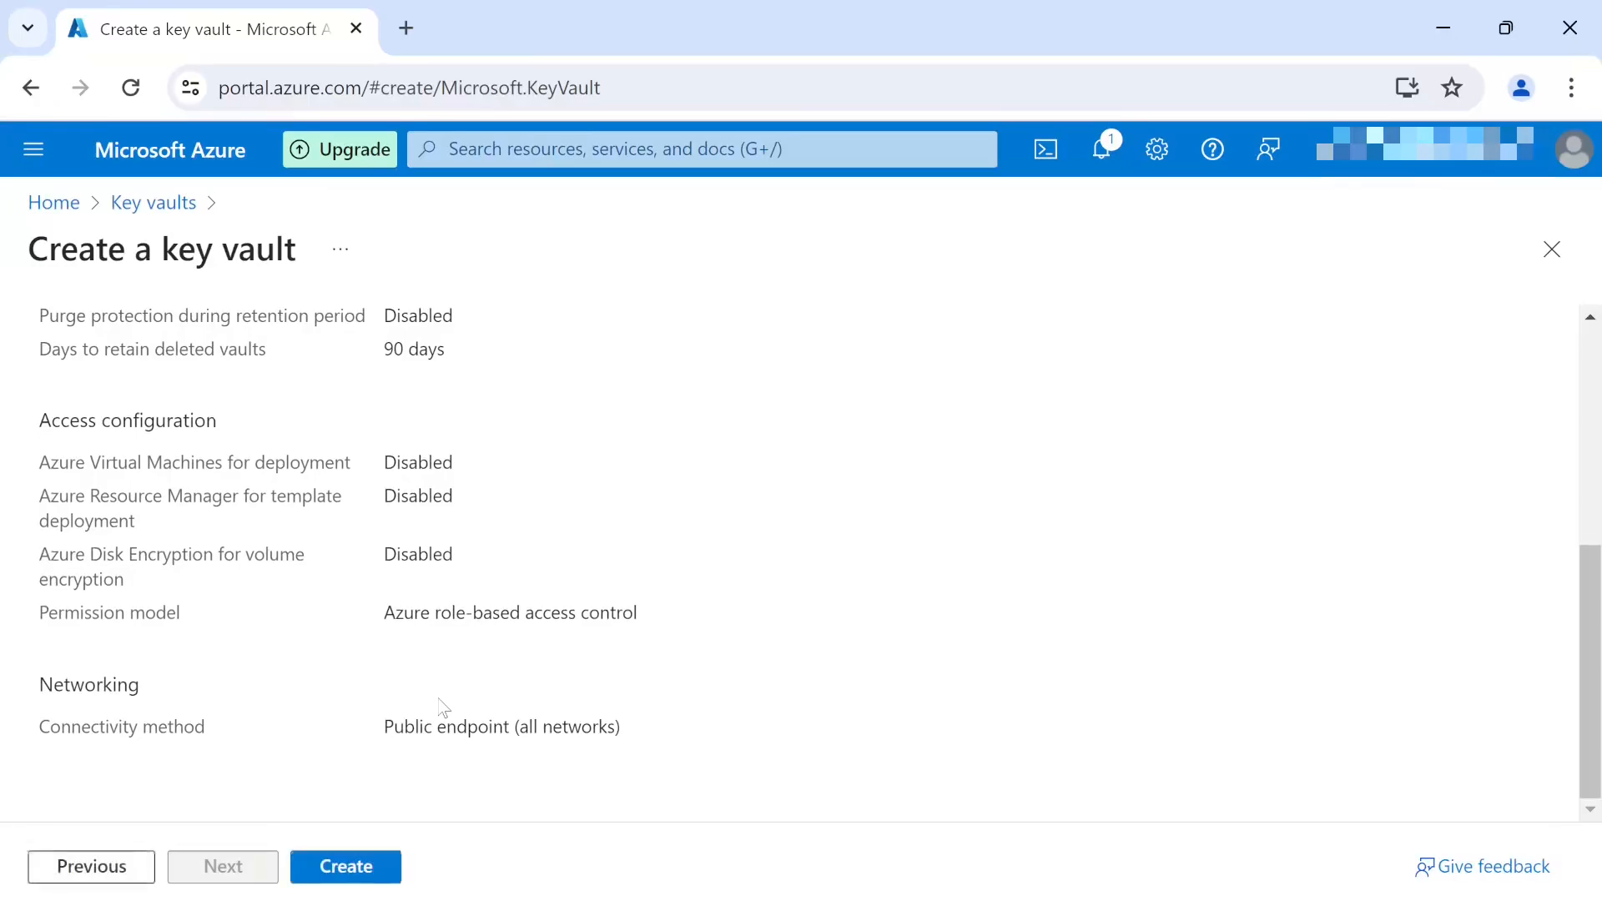
click(385, 867)
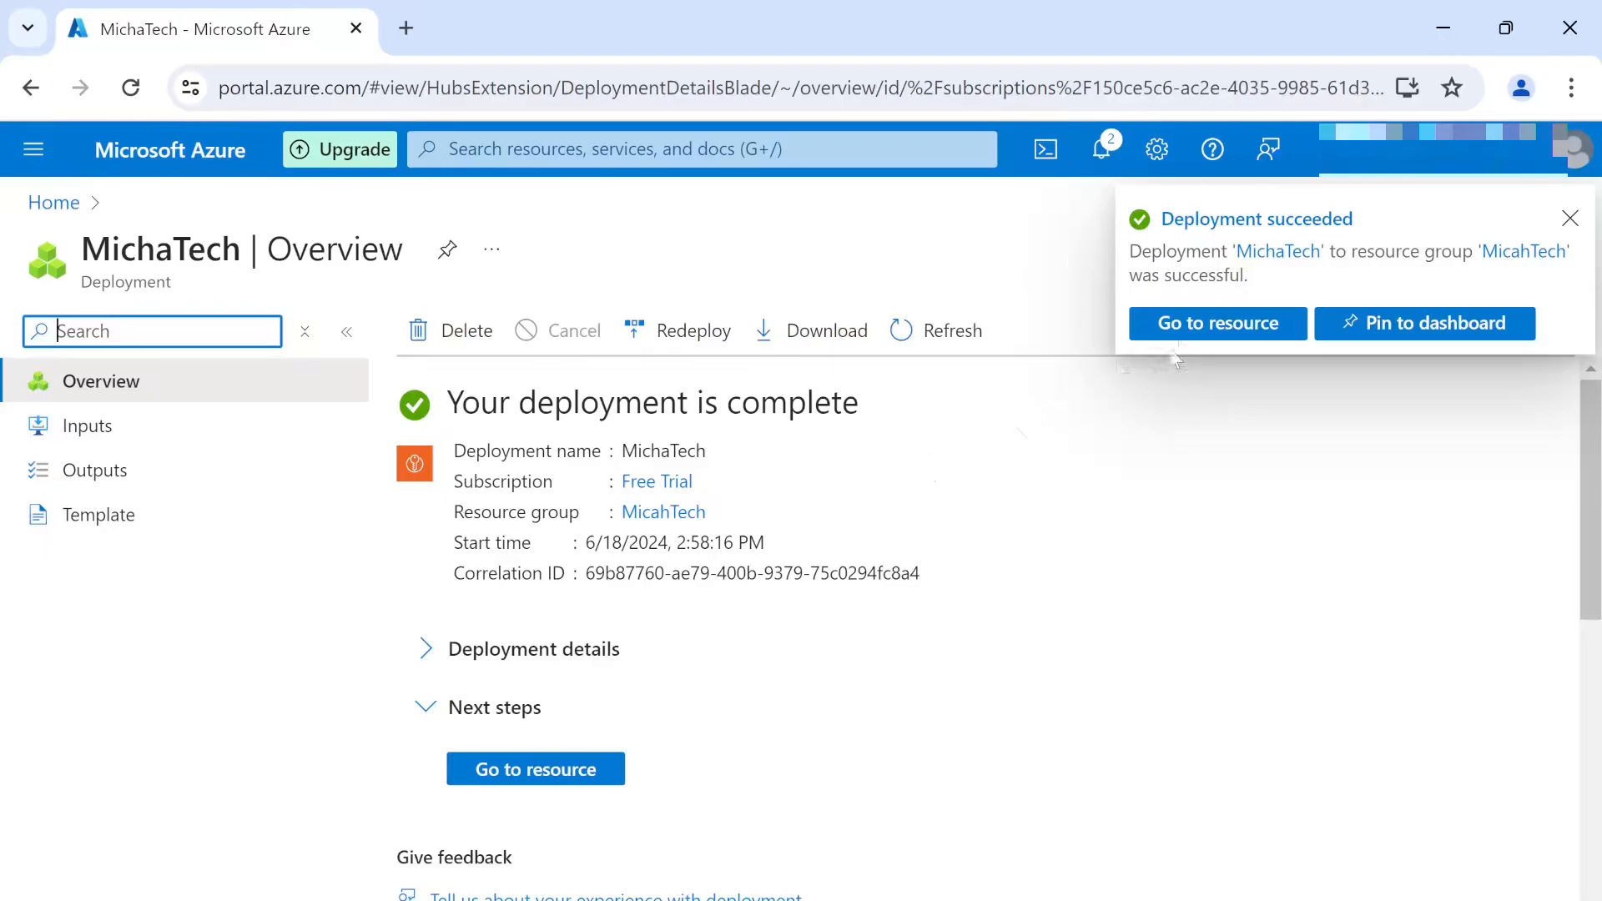
click(1216, 327)
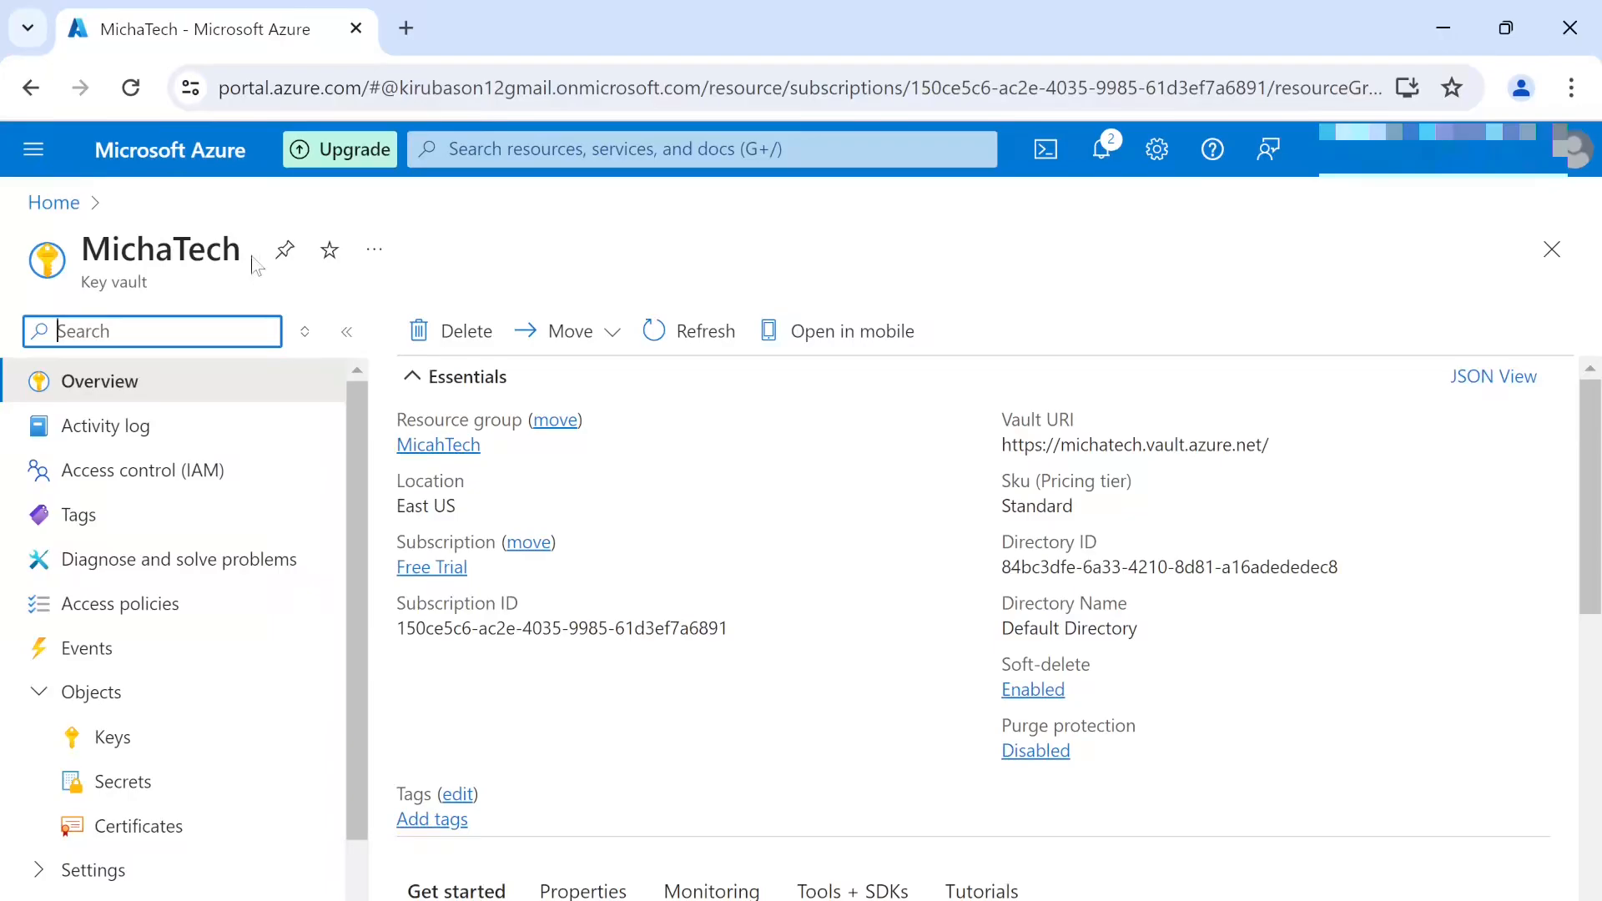
- Examine the vault's name and URI, then its Keys, Secrets and Certificates pages, including the access notice under Secrets
drag(242, 251, 81, 250)
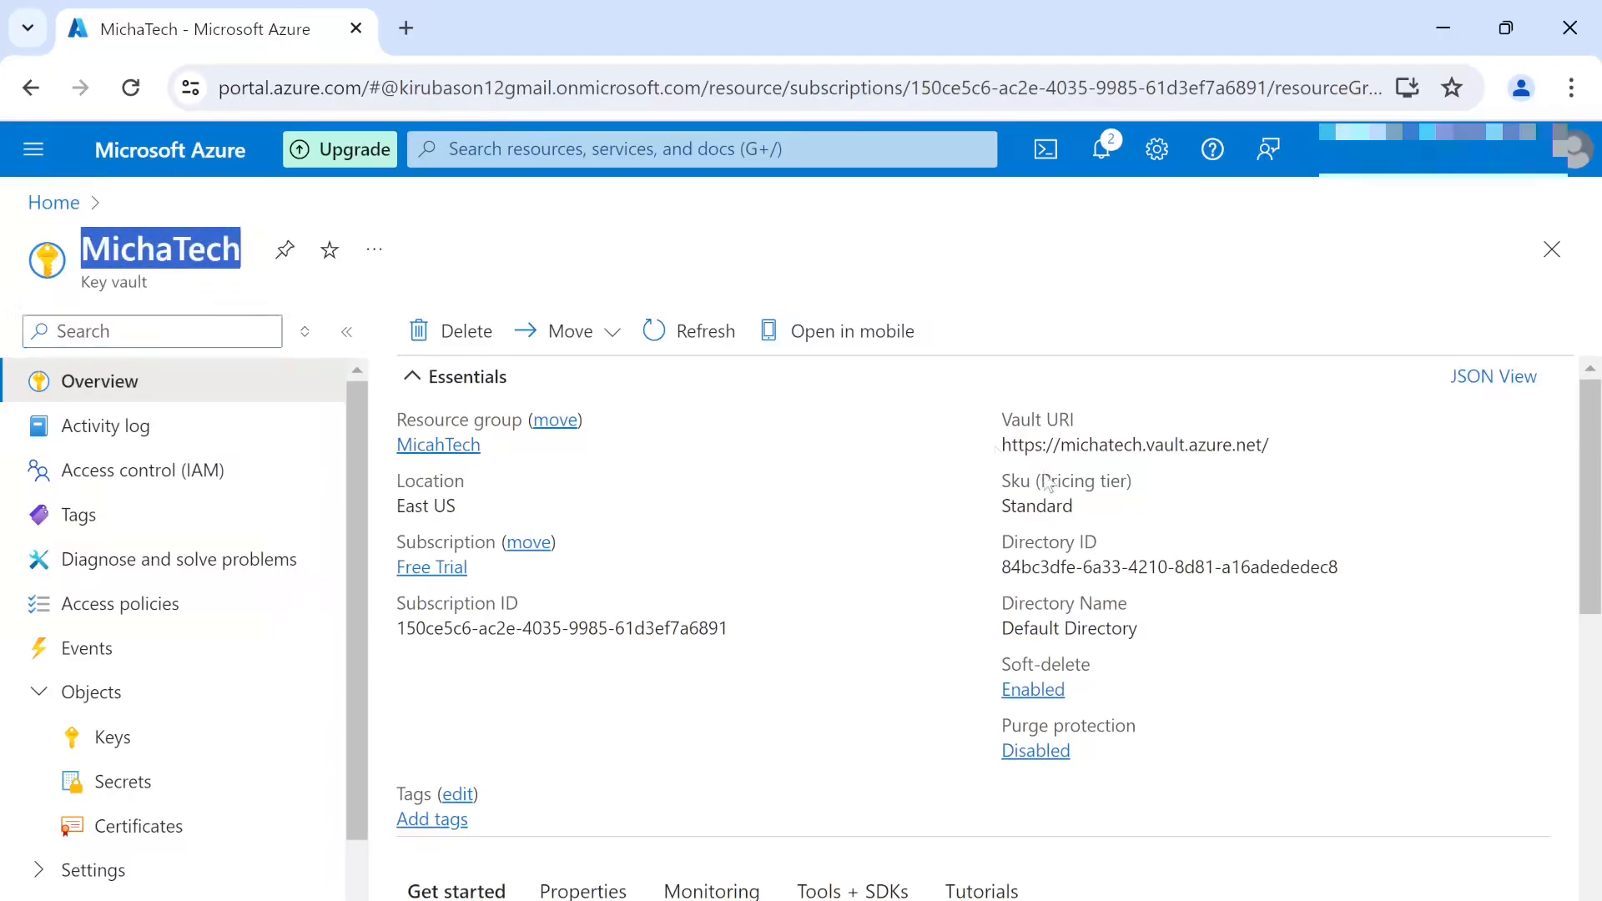
click(1285, 445)
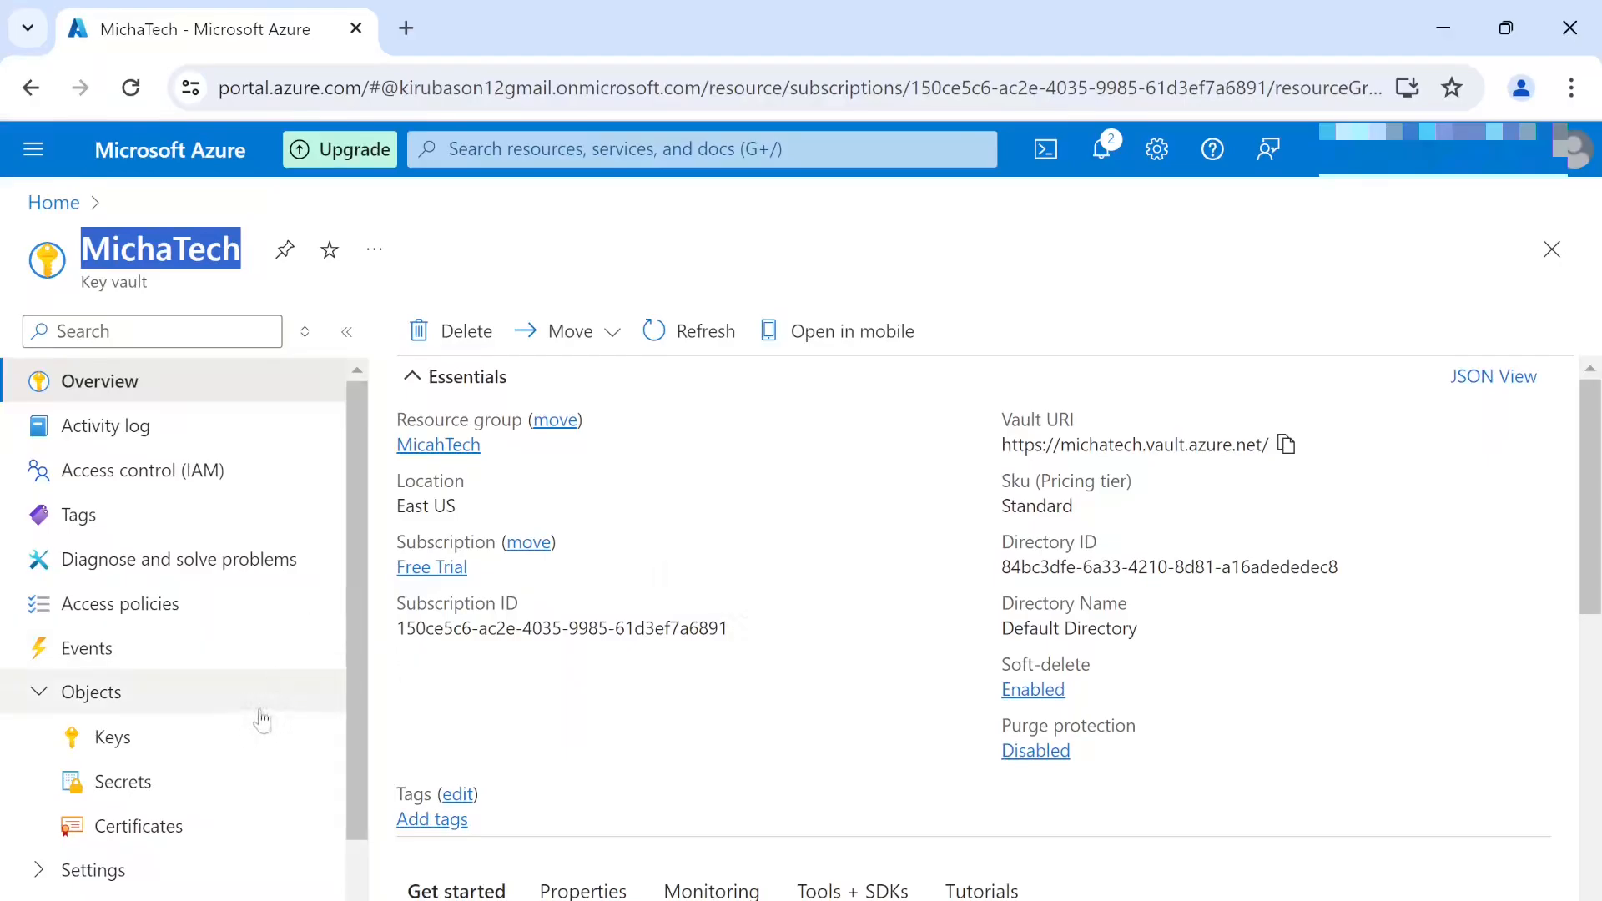
click(257, 745)
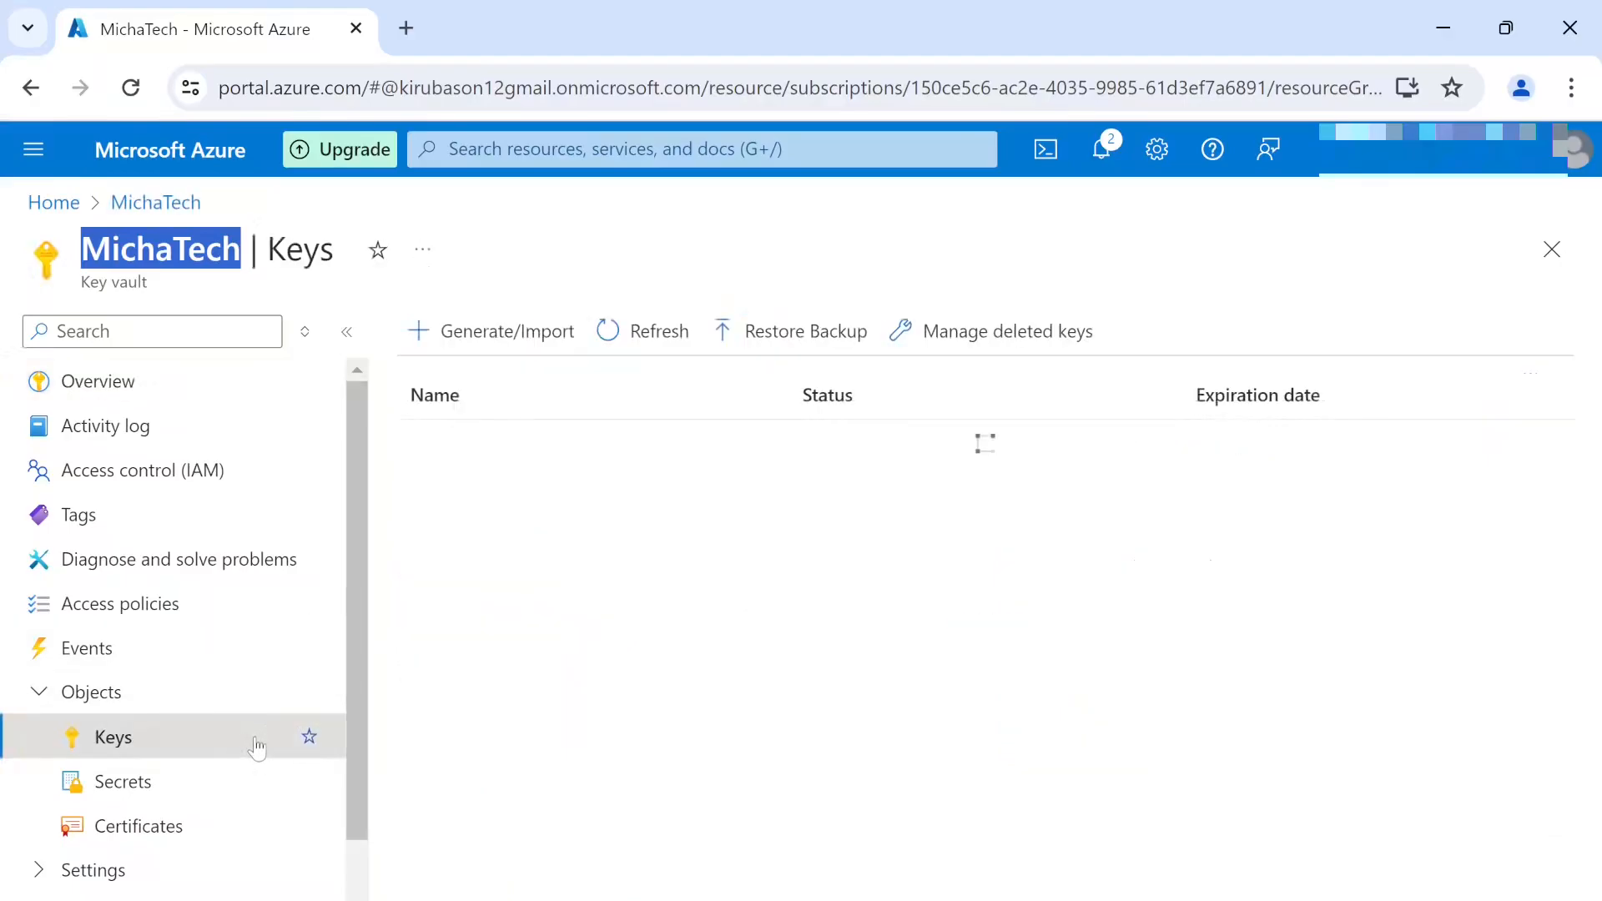
click(207, 779)
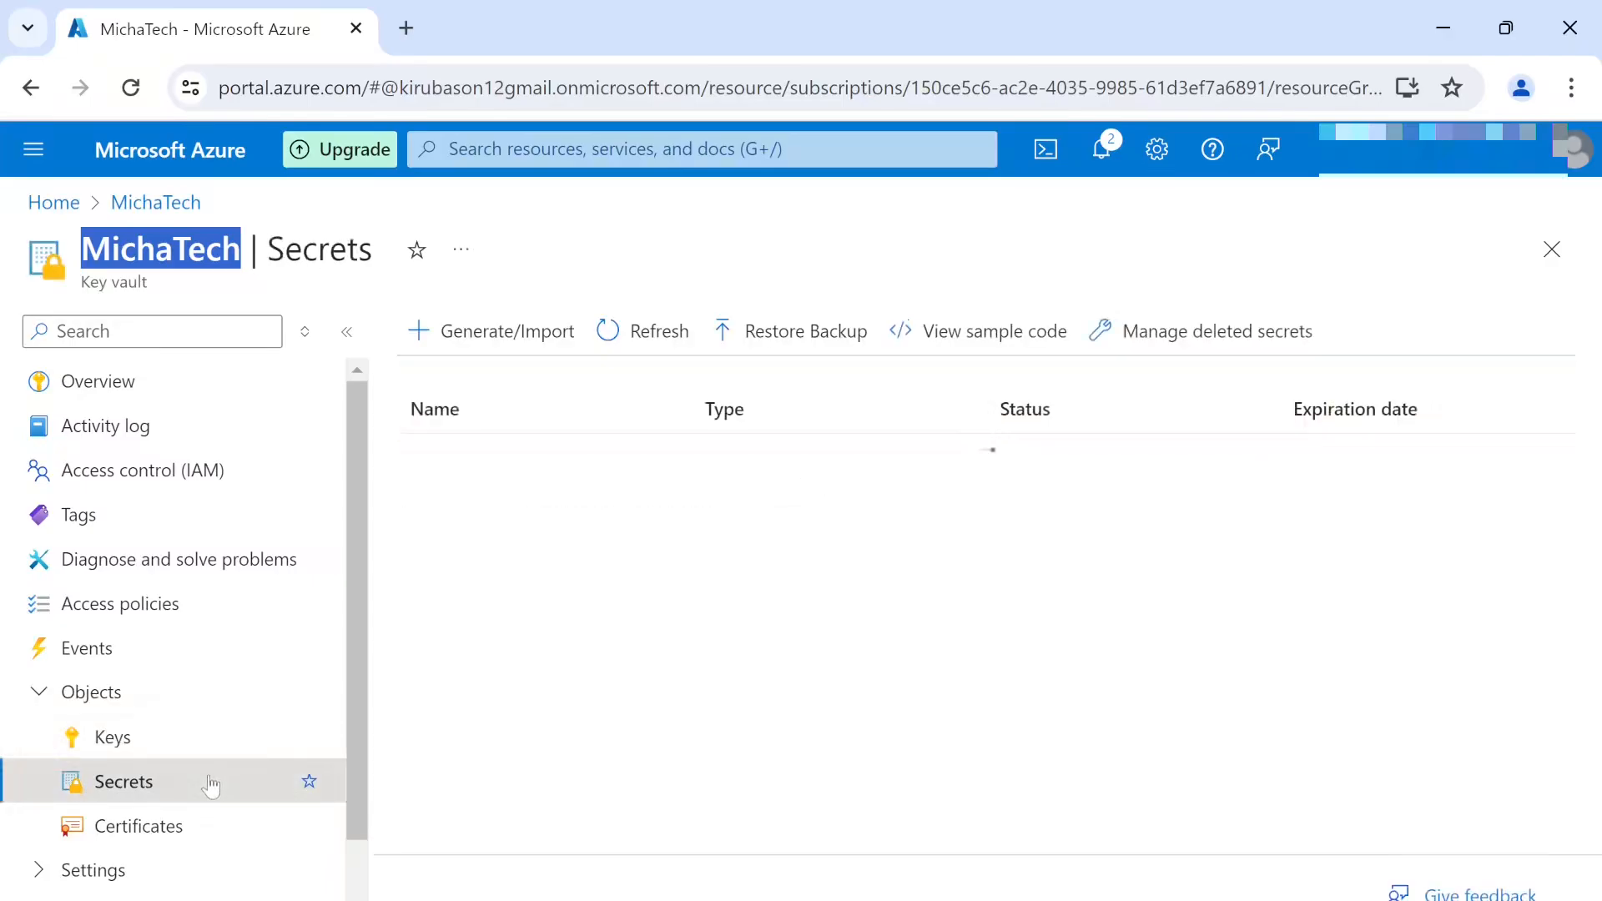
click(201, 838)
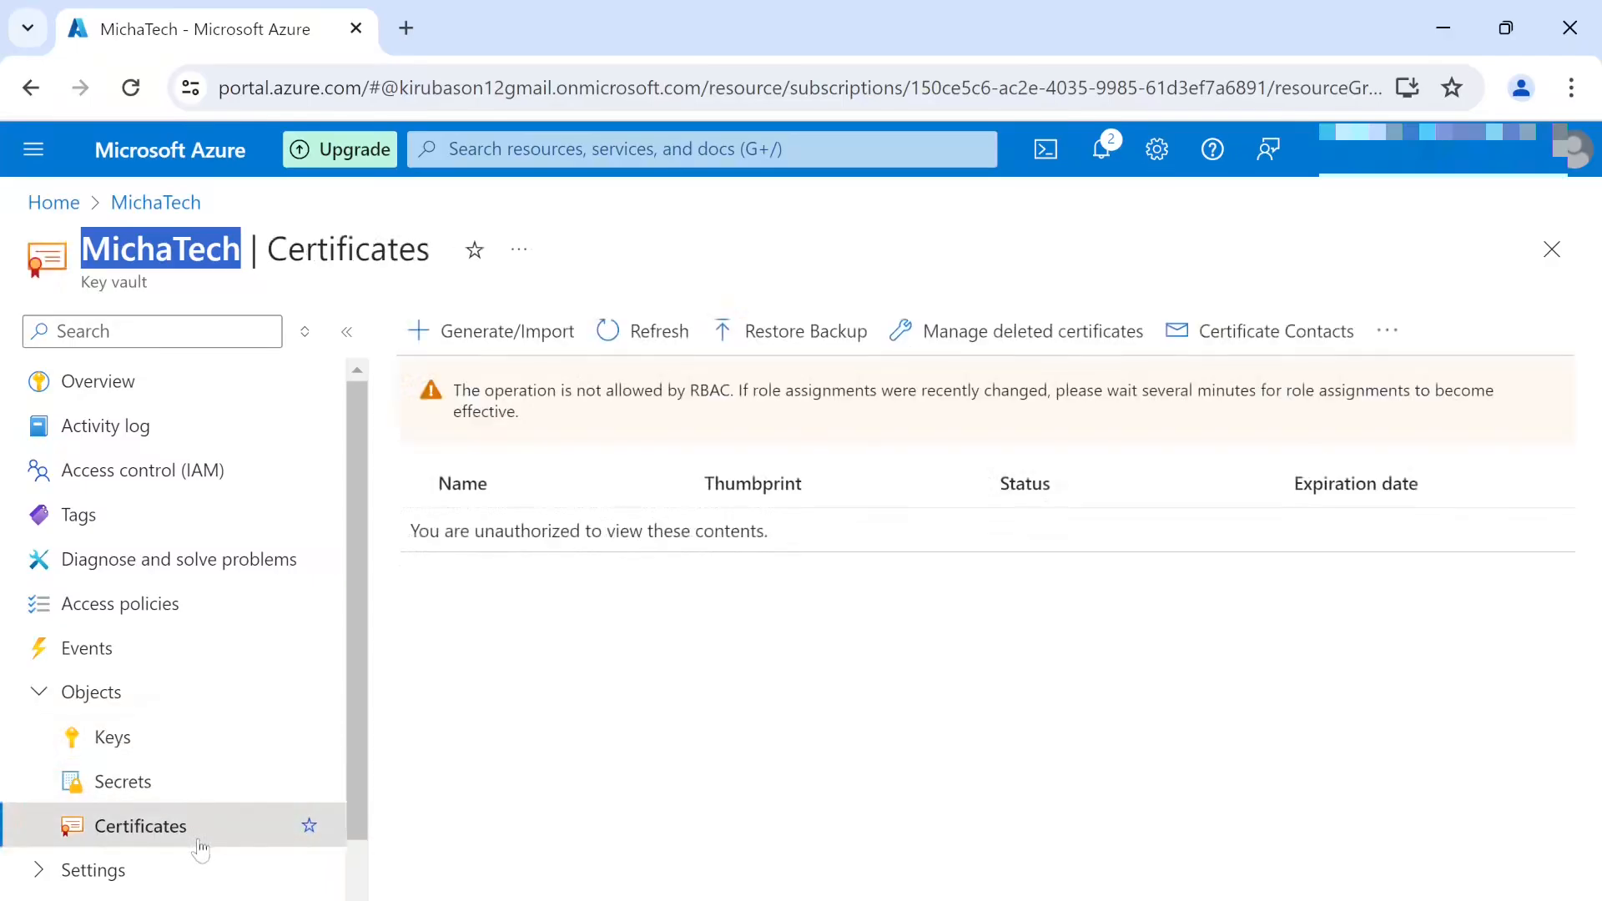
click(191, 799)
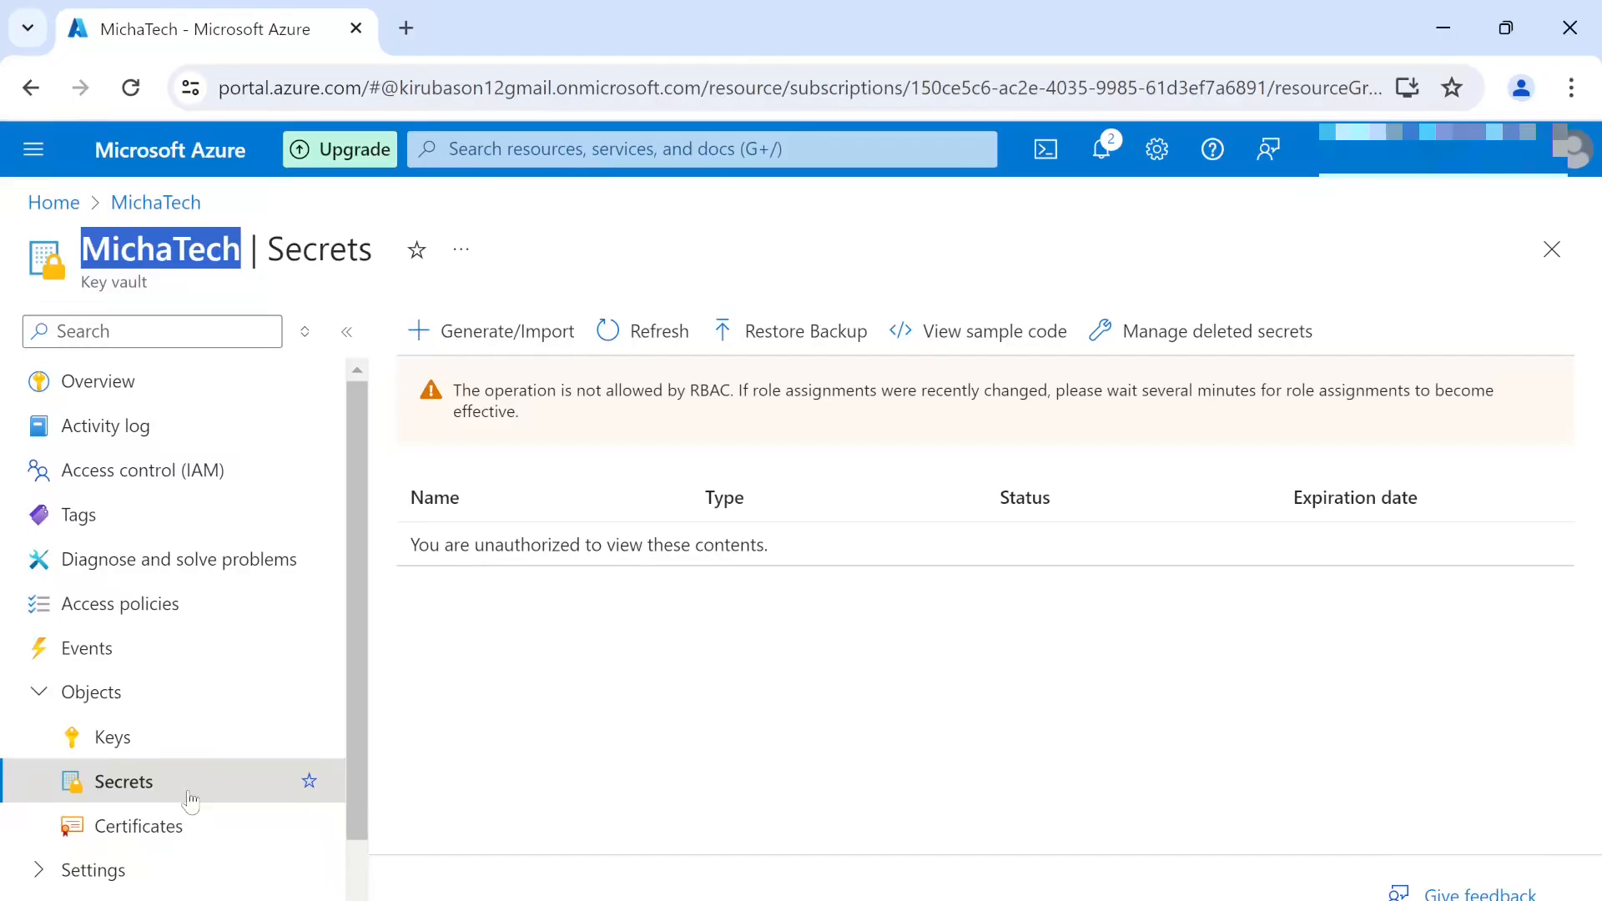
drag(455, 385, 526, 428)
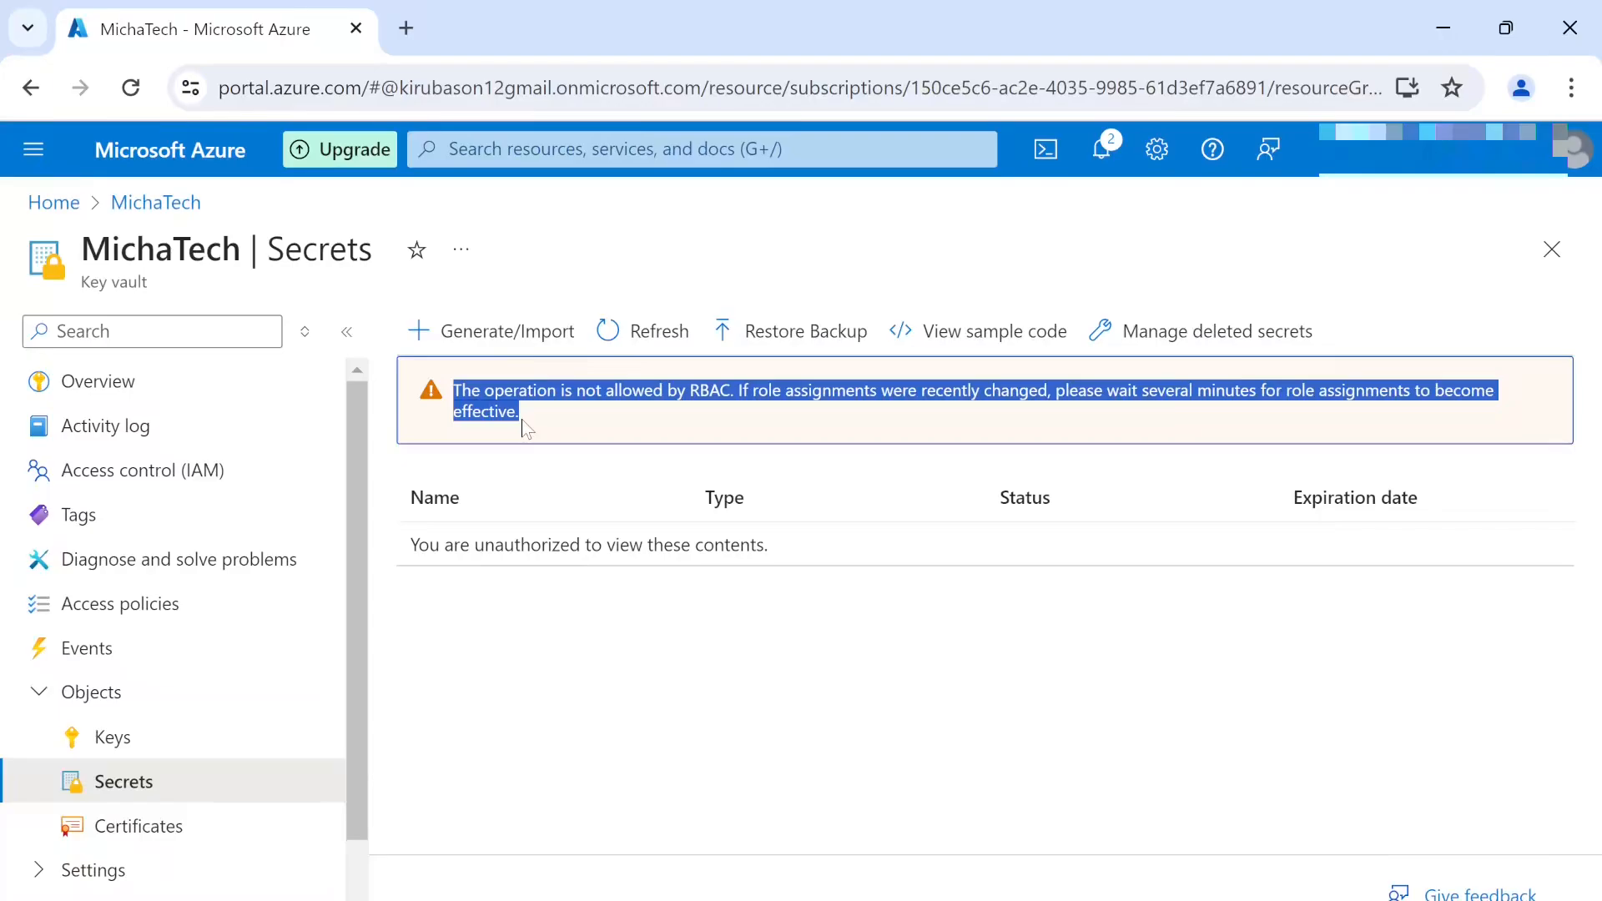
- Start a new role assignment from the key vault's Access control (IAM) page
click(224, 471)
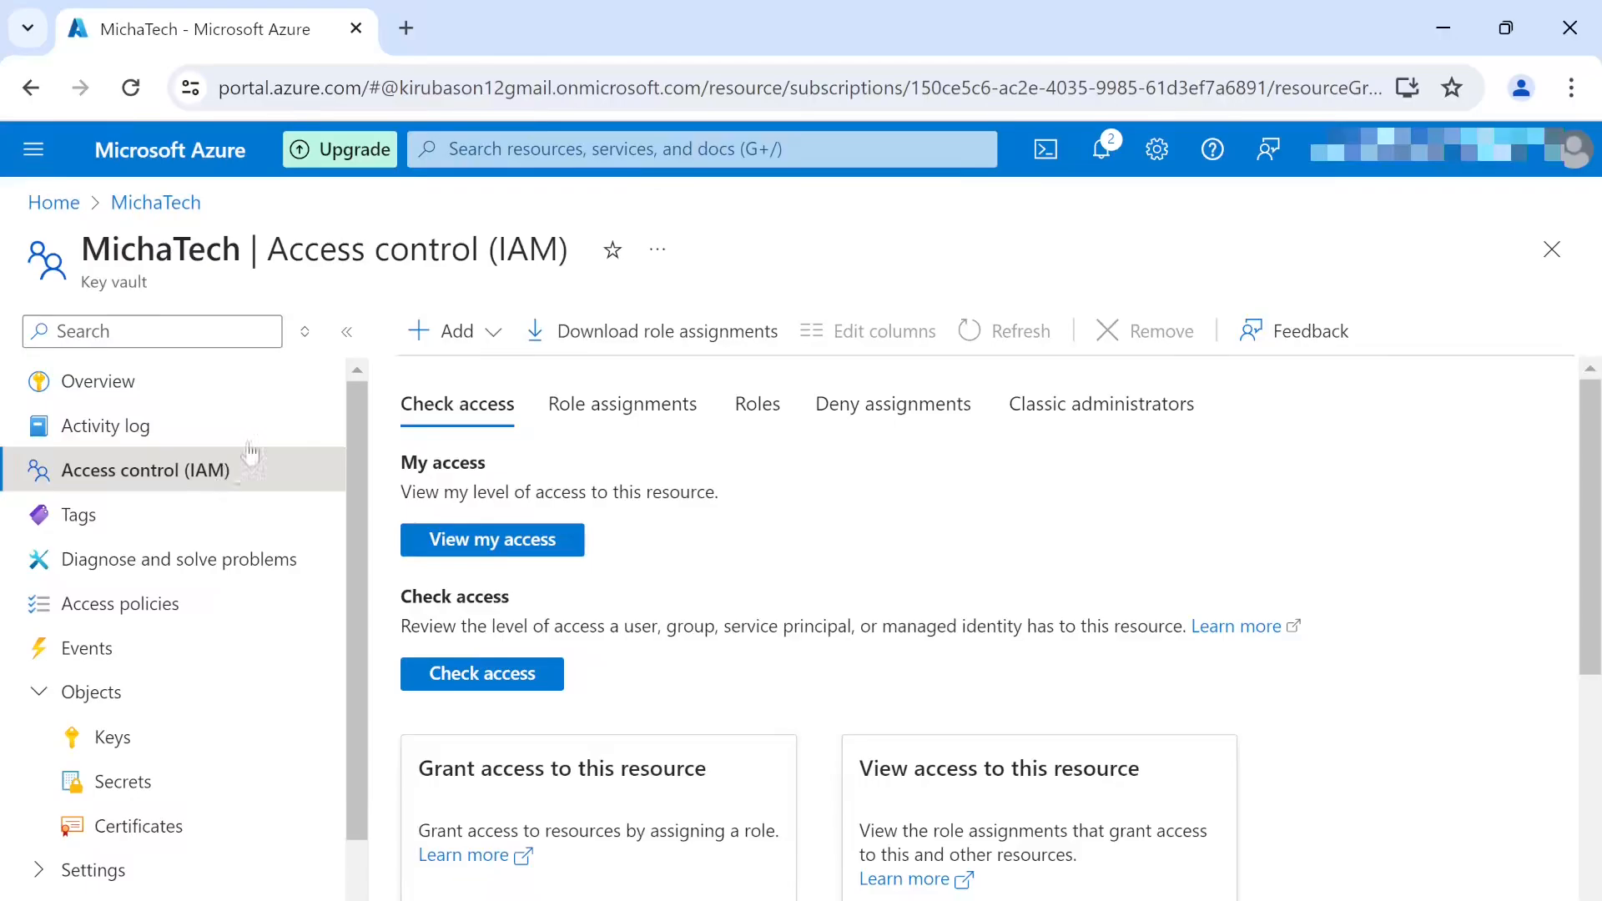
click(456, 342)
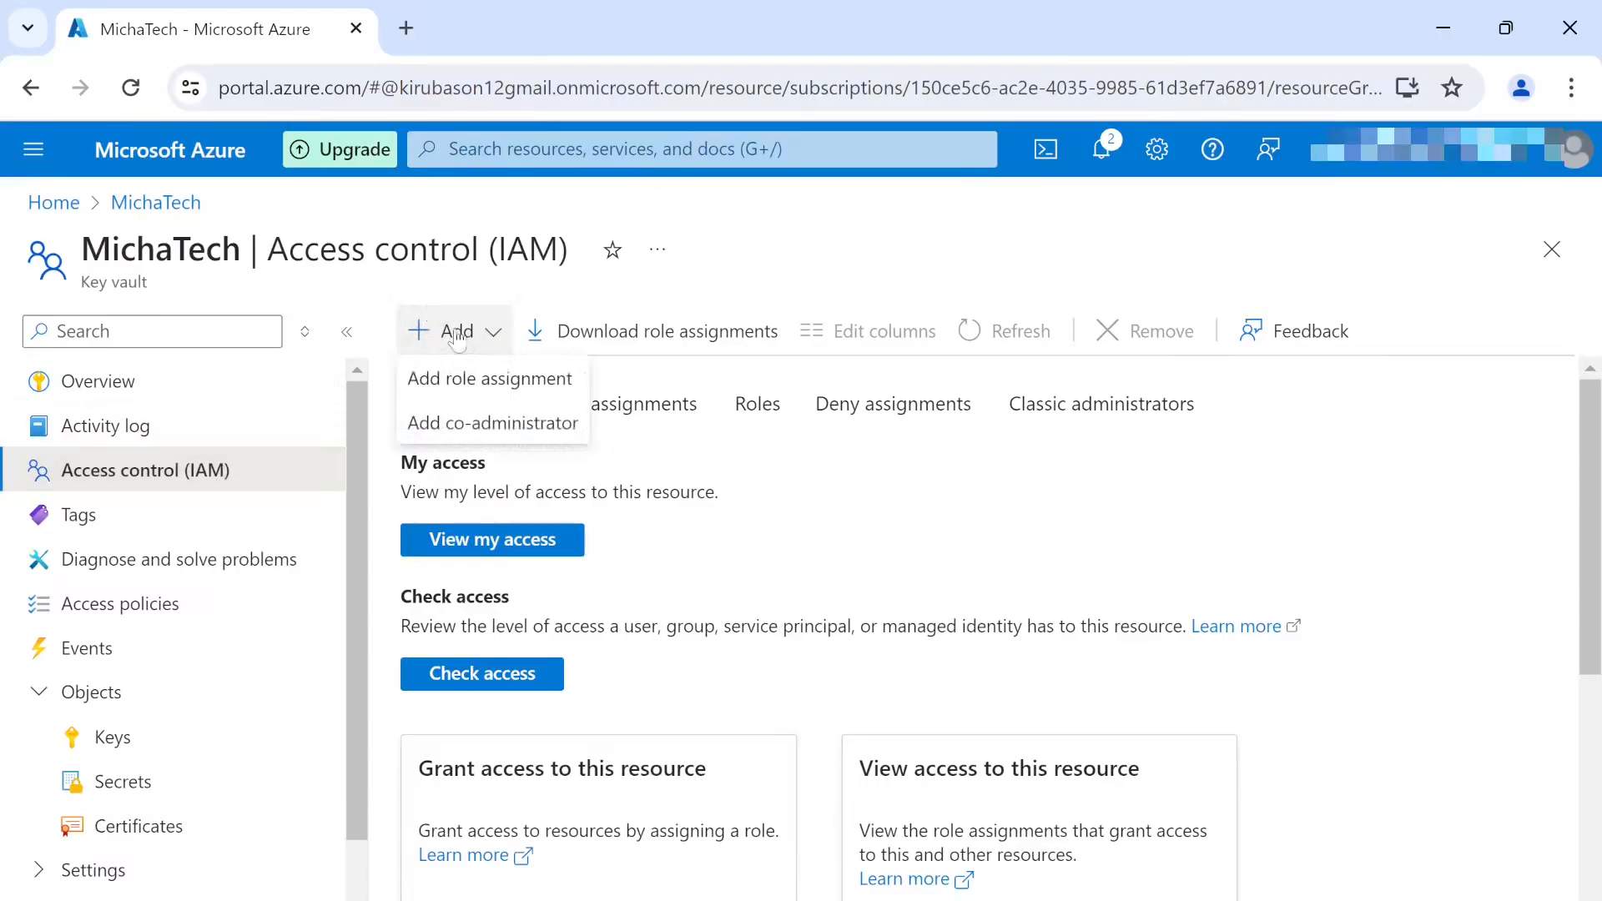
click(483, 386)
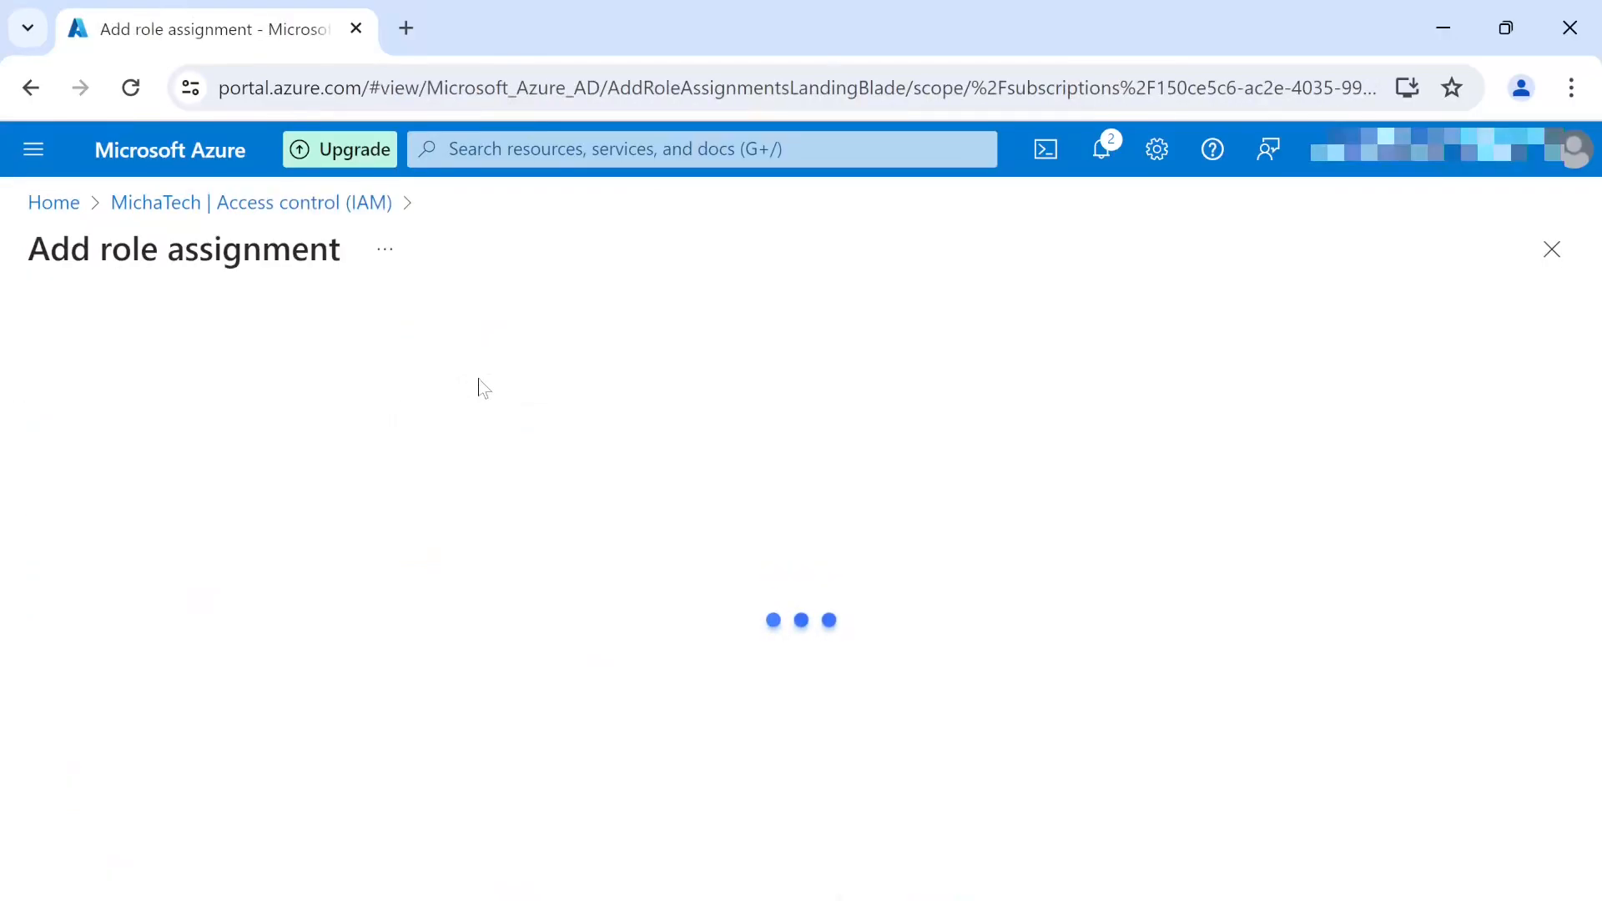
- Switch to code.txt in Notepad, copy the line "Key vault Administrator Role", and return to the Azure portal
key(alt+Tab)
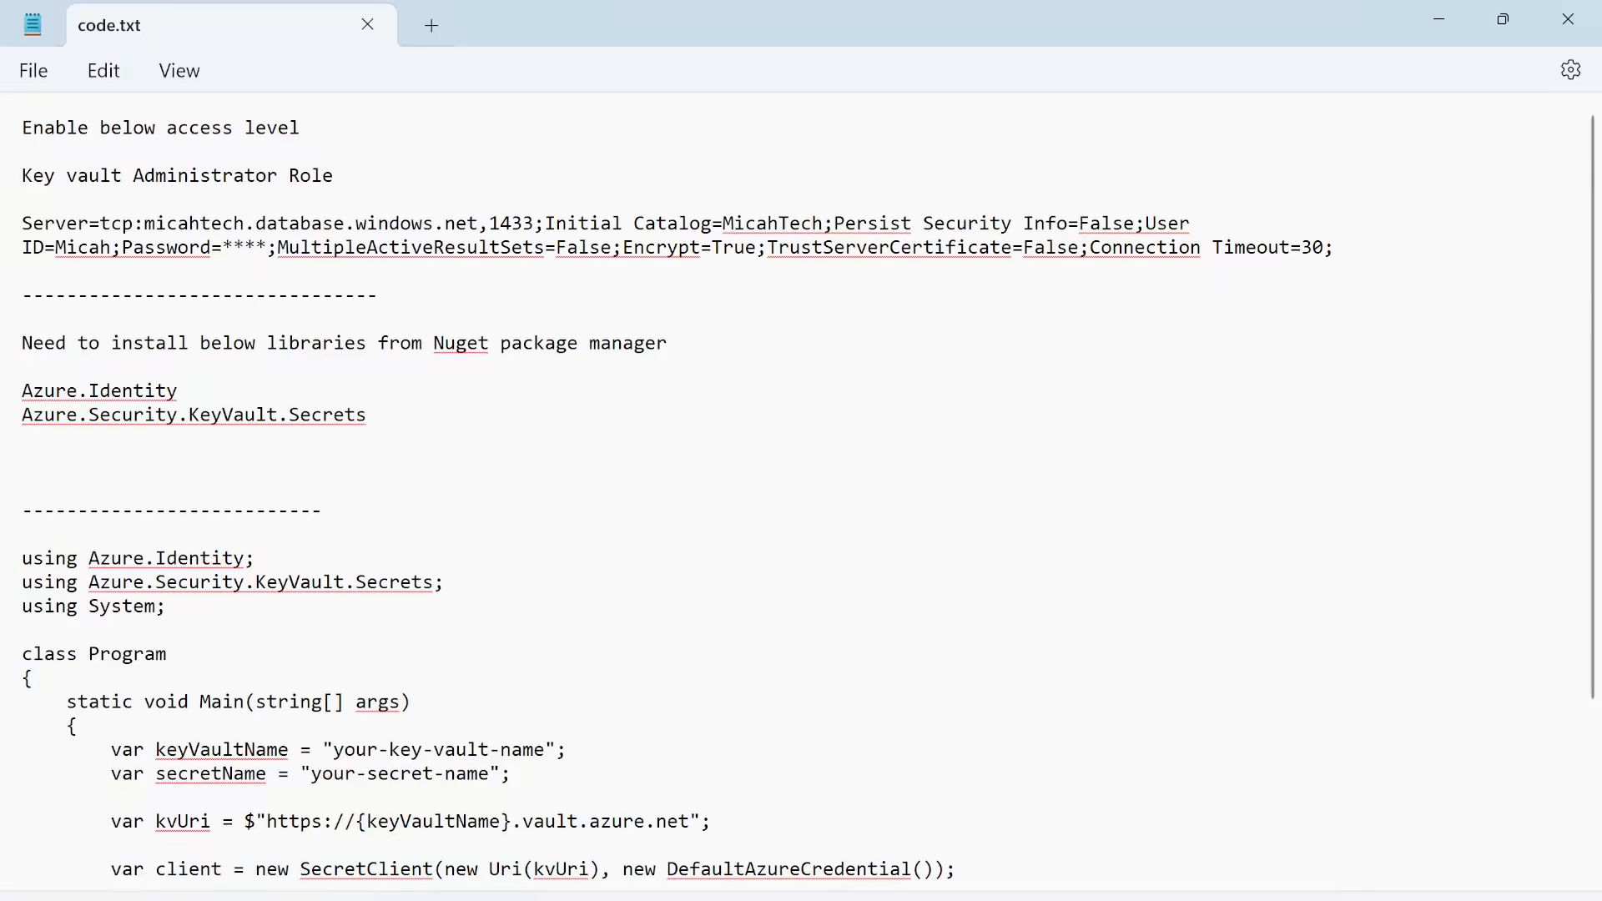
drag(361, 183, 3, 187)
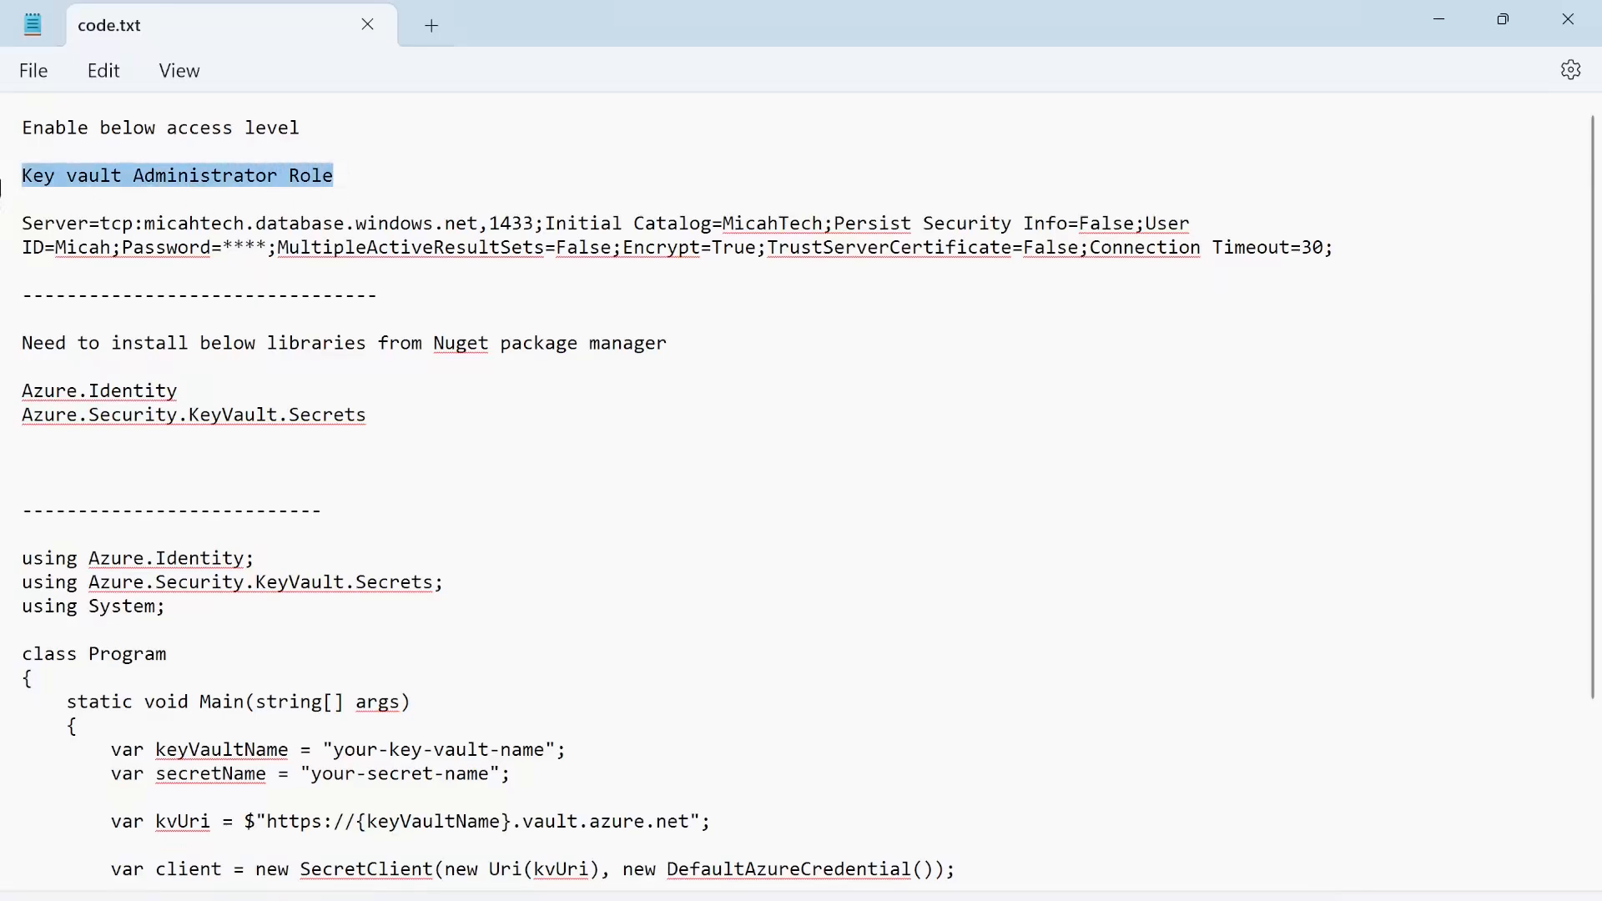
key(alt+Tab)
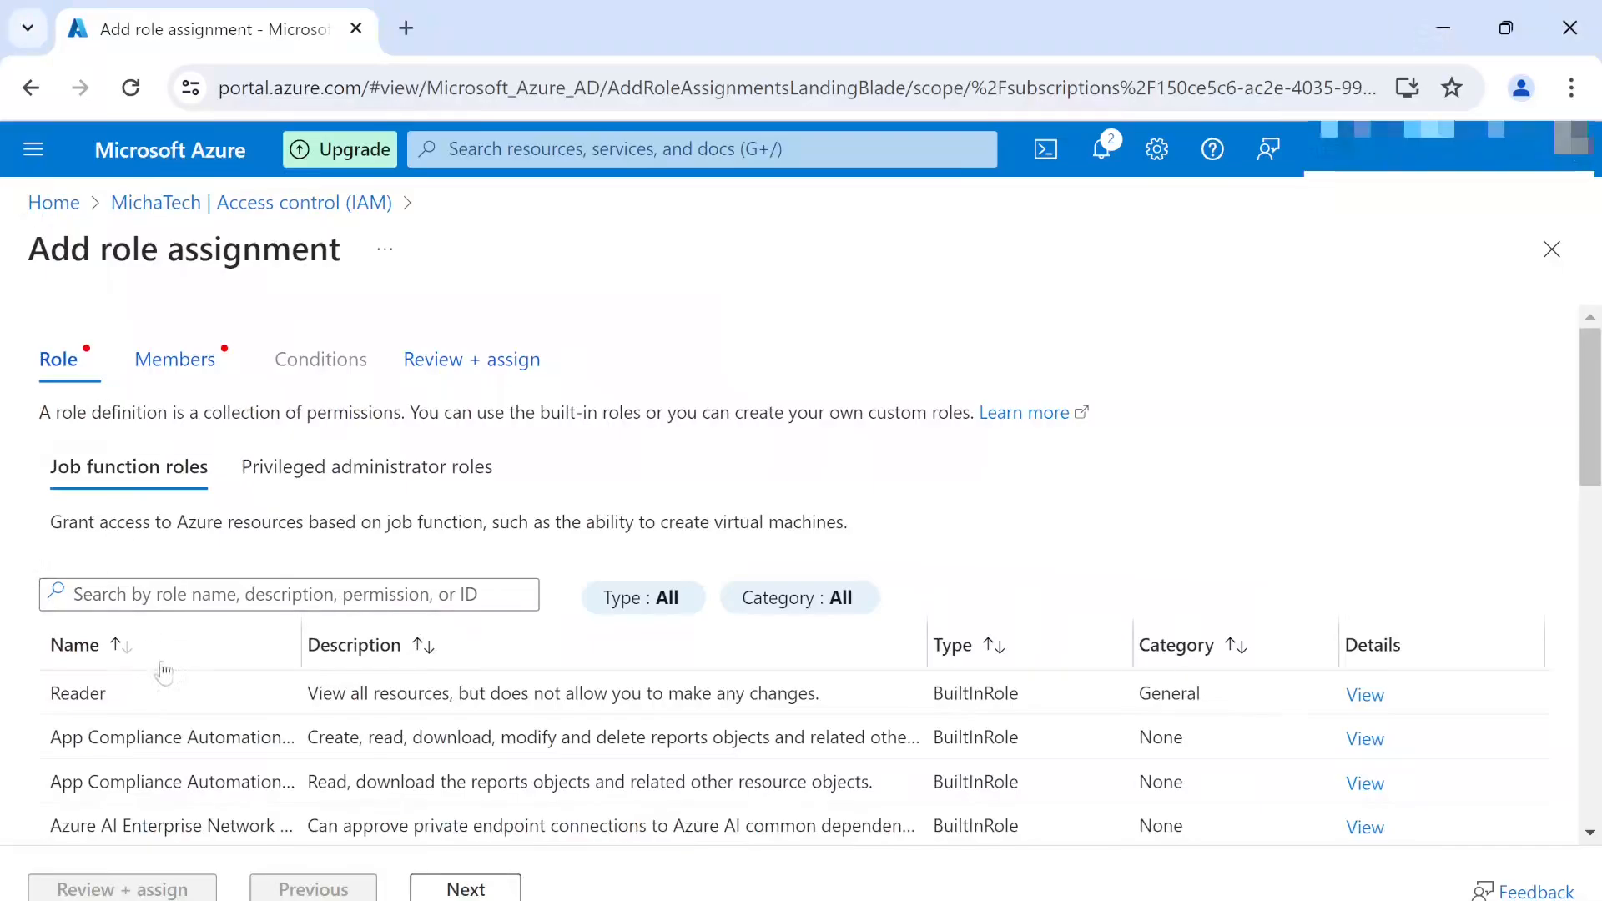
- Search the job function roles for "Key vault Administrator Role", select Key Vault Administrator, and continue to member selection
click(208, 594)
key(ctrl+v)
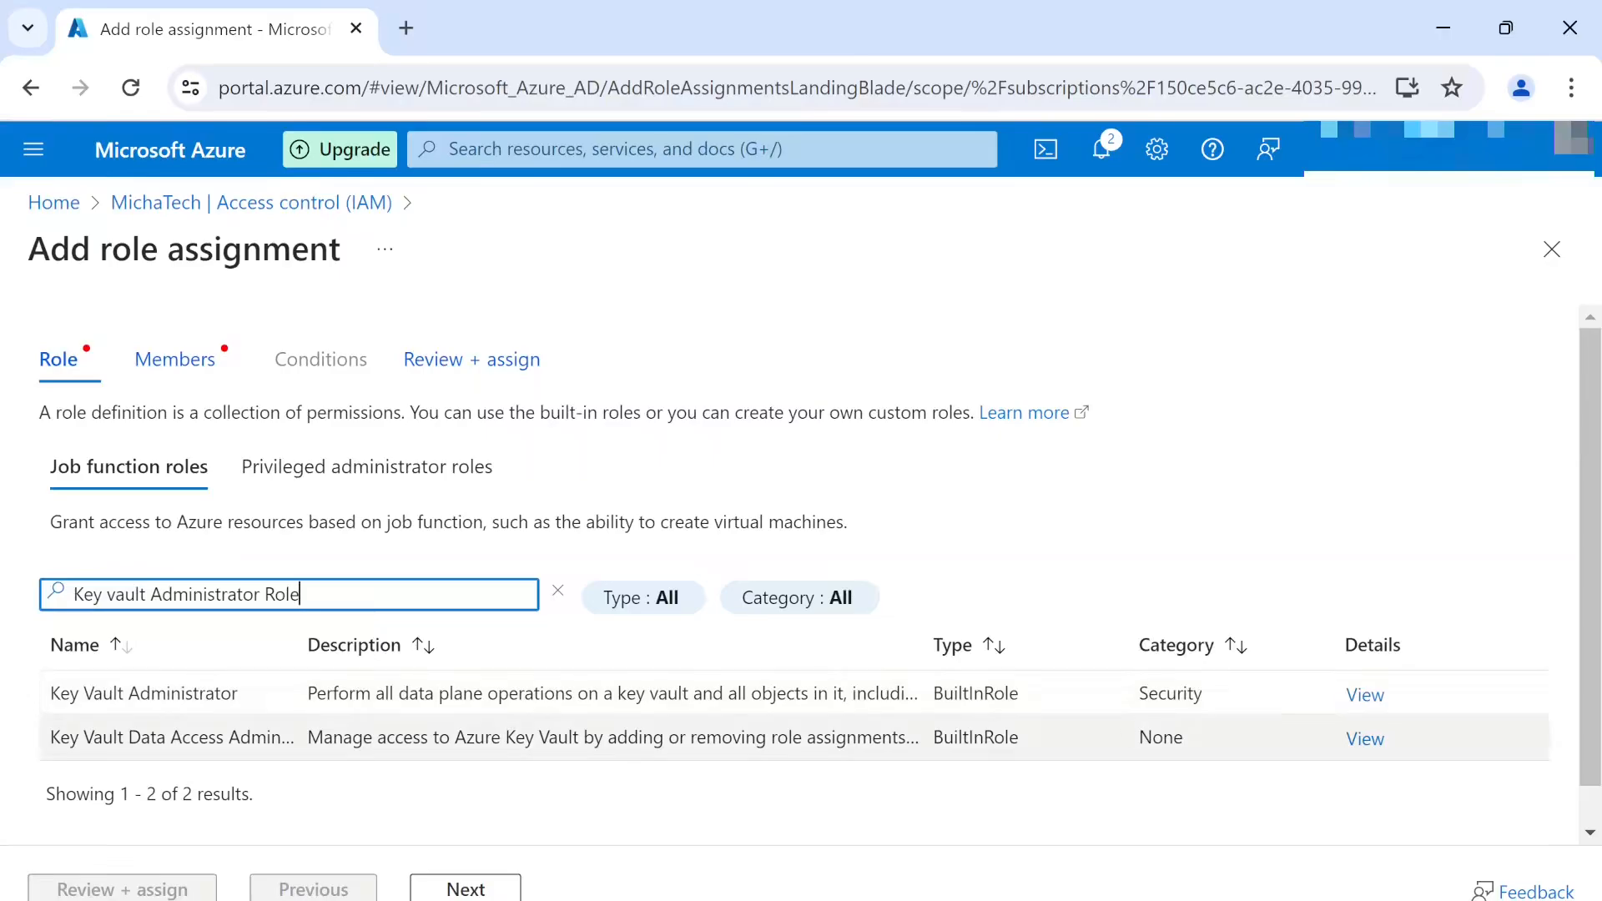
click(275, 699)
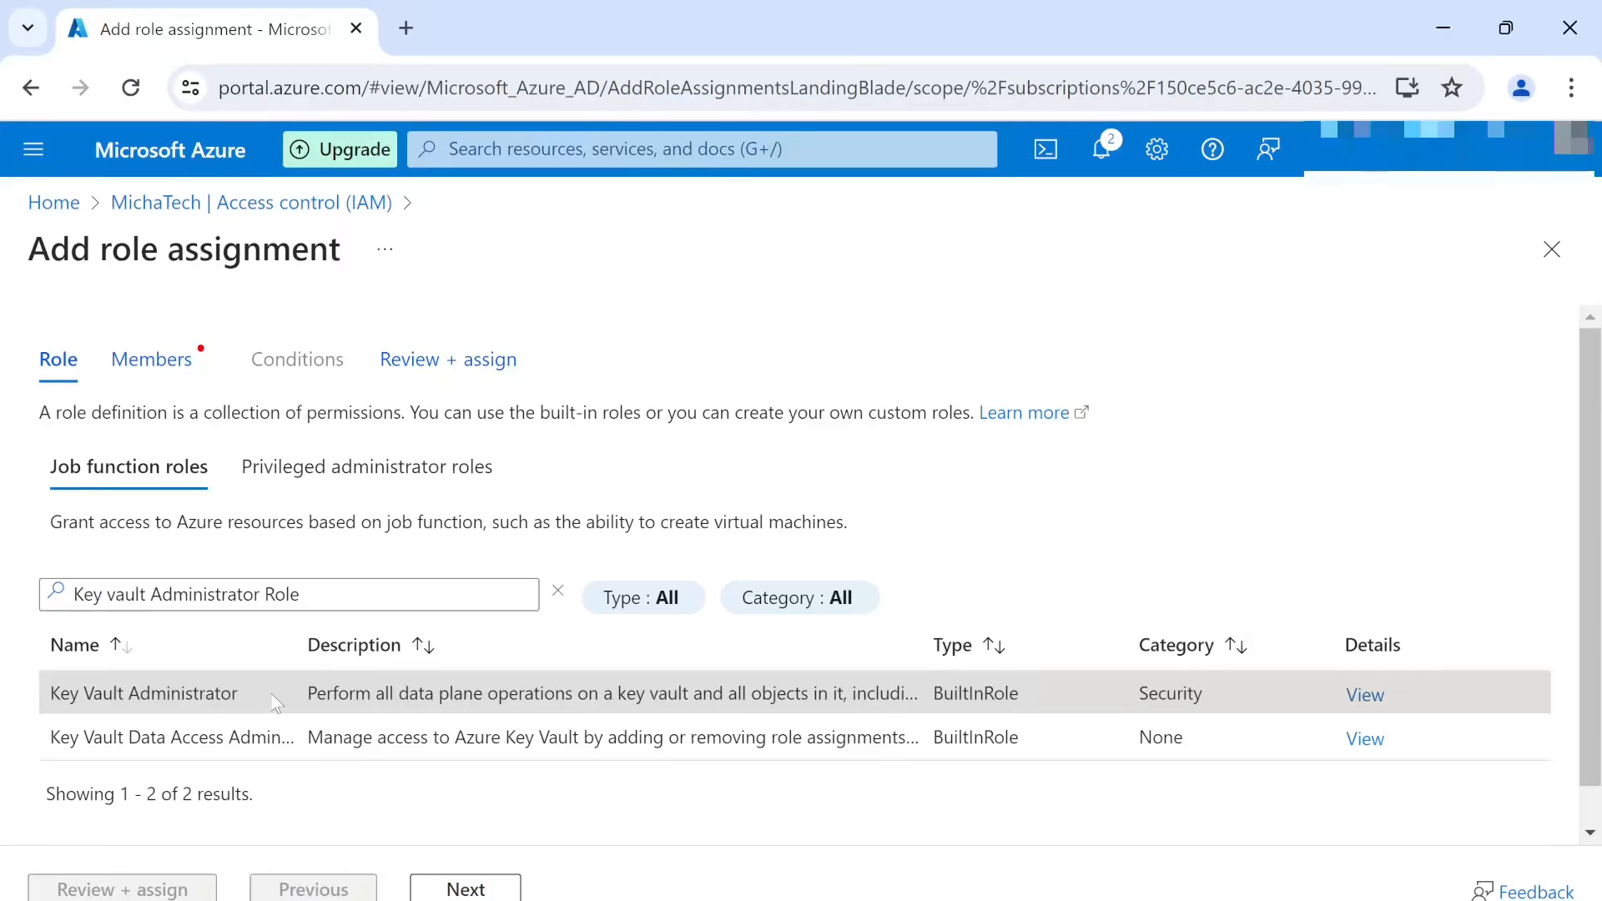
click(465, 887)
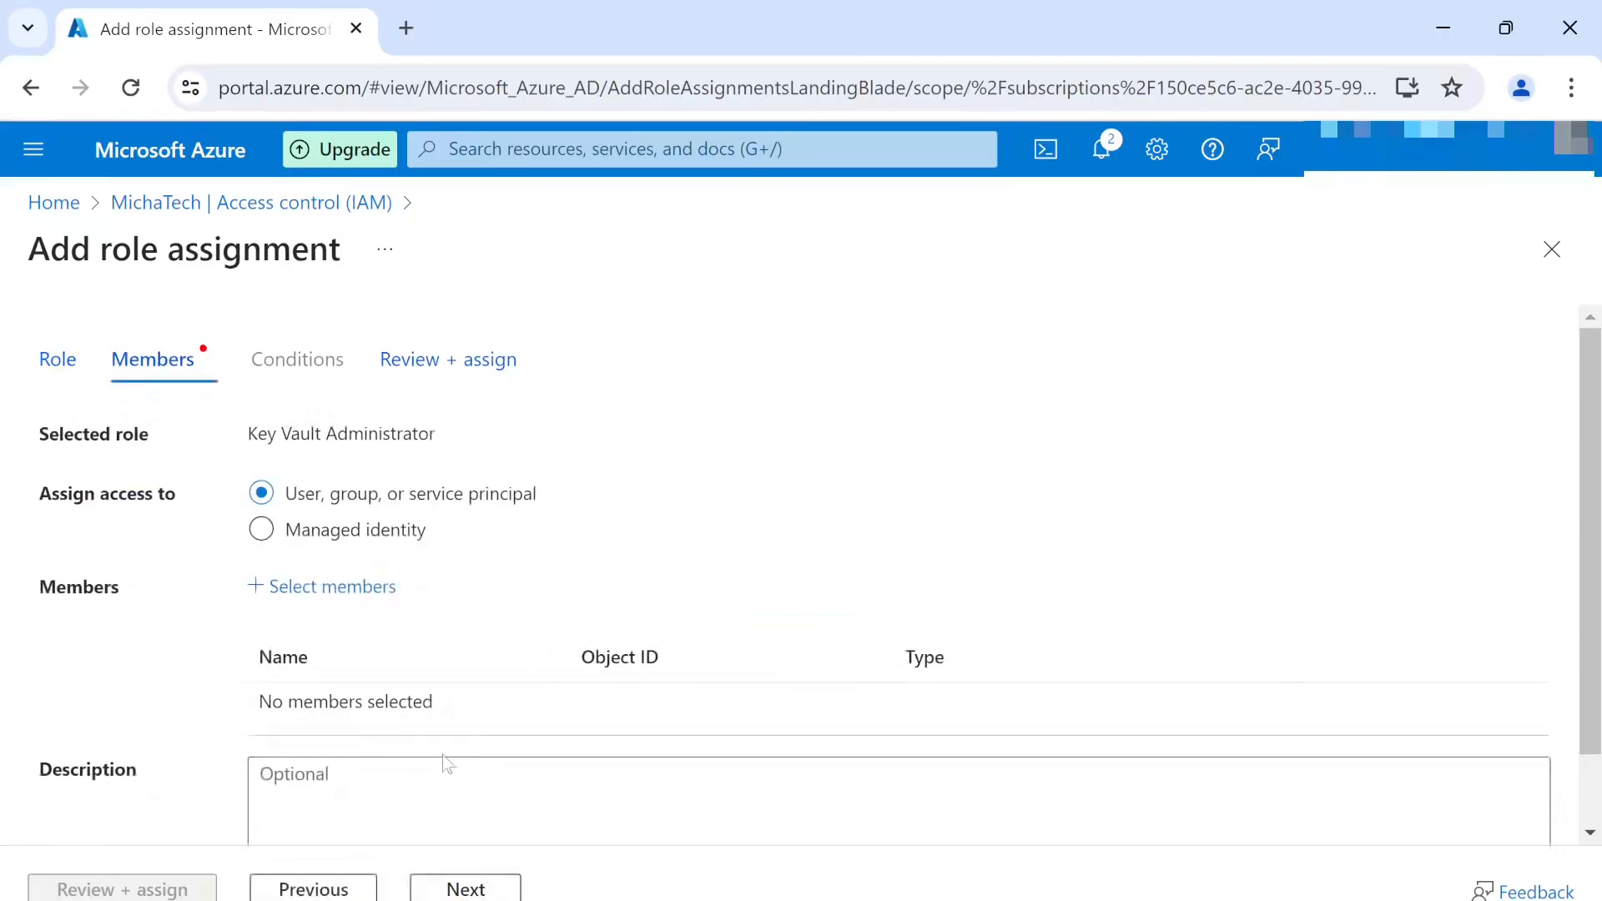
- Add the listed user account as a member and complete the Key Vault Administrator role assignment
click(332, 588)
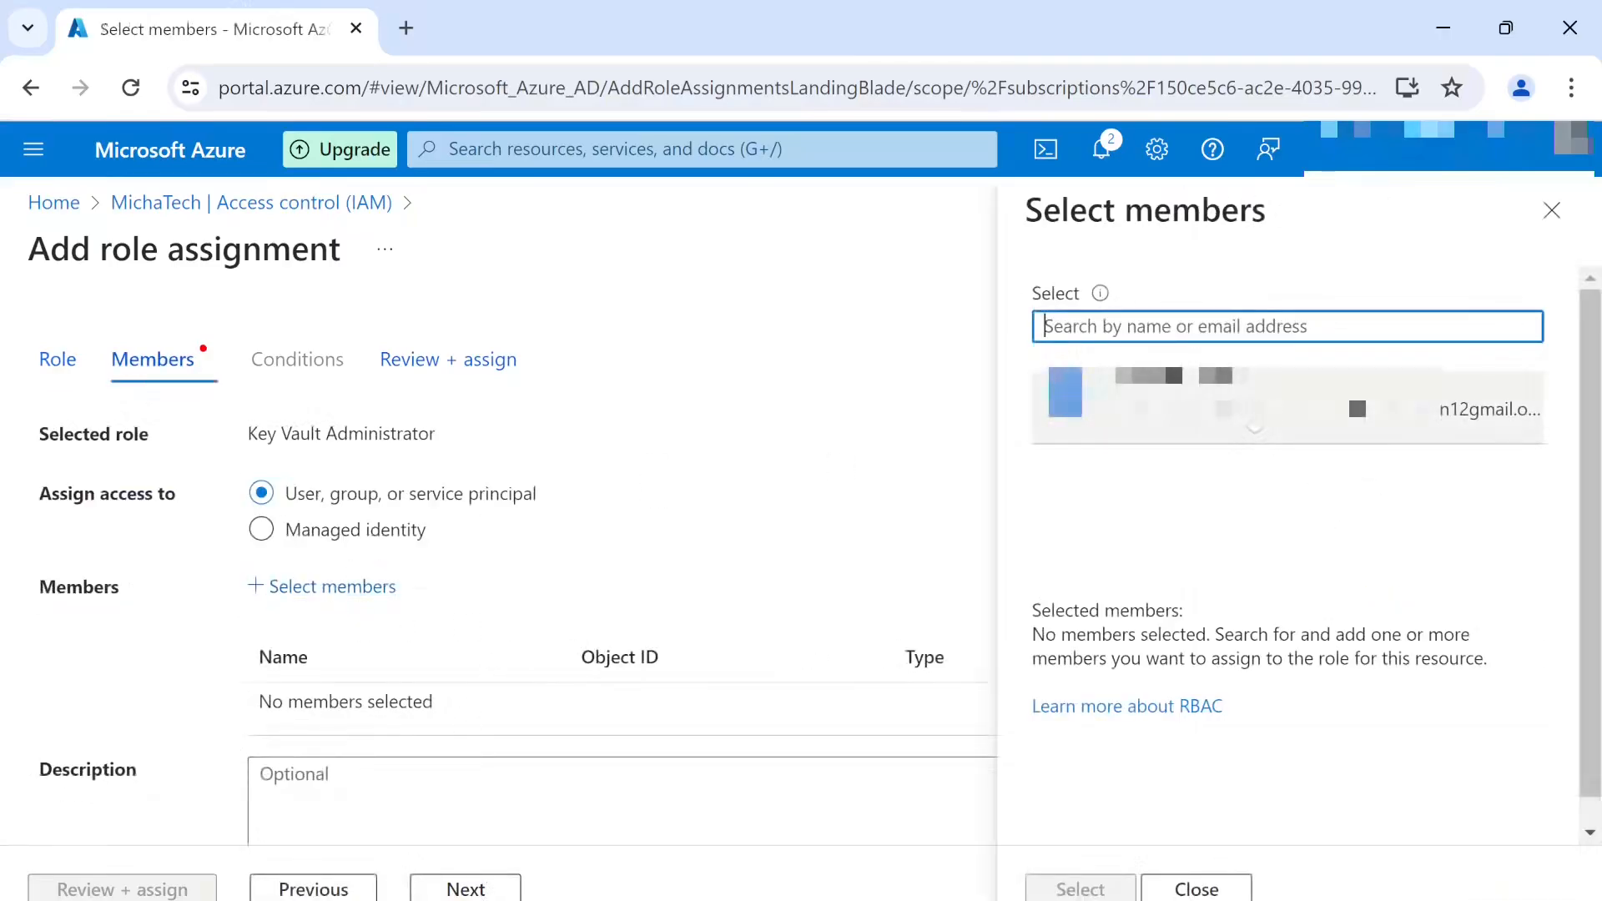
click(1256, 417)
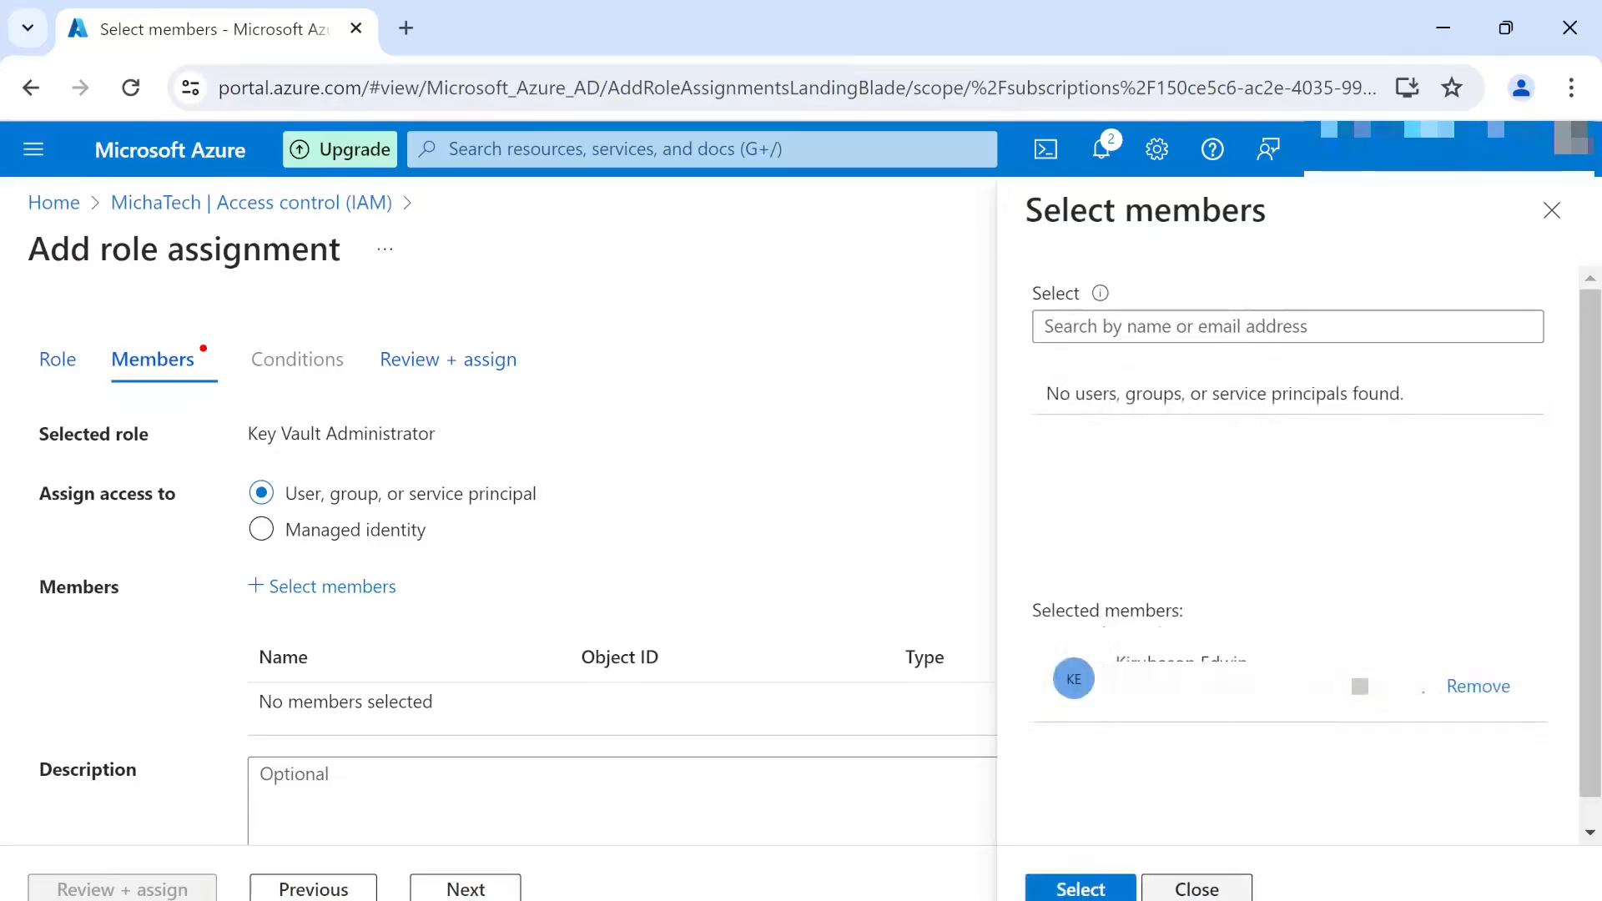
click(1080, 889)
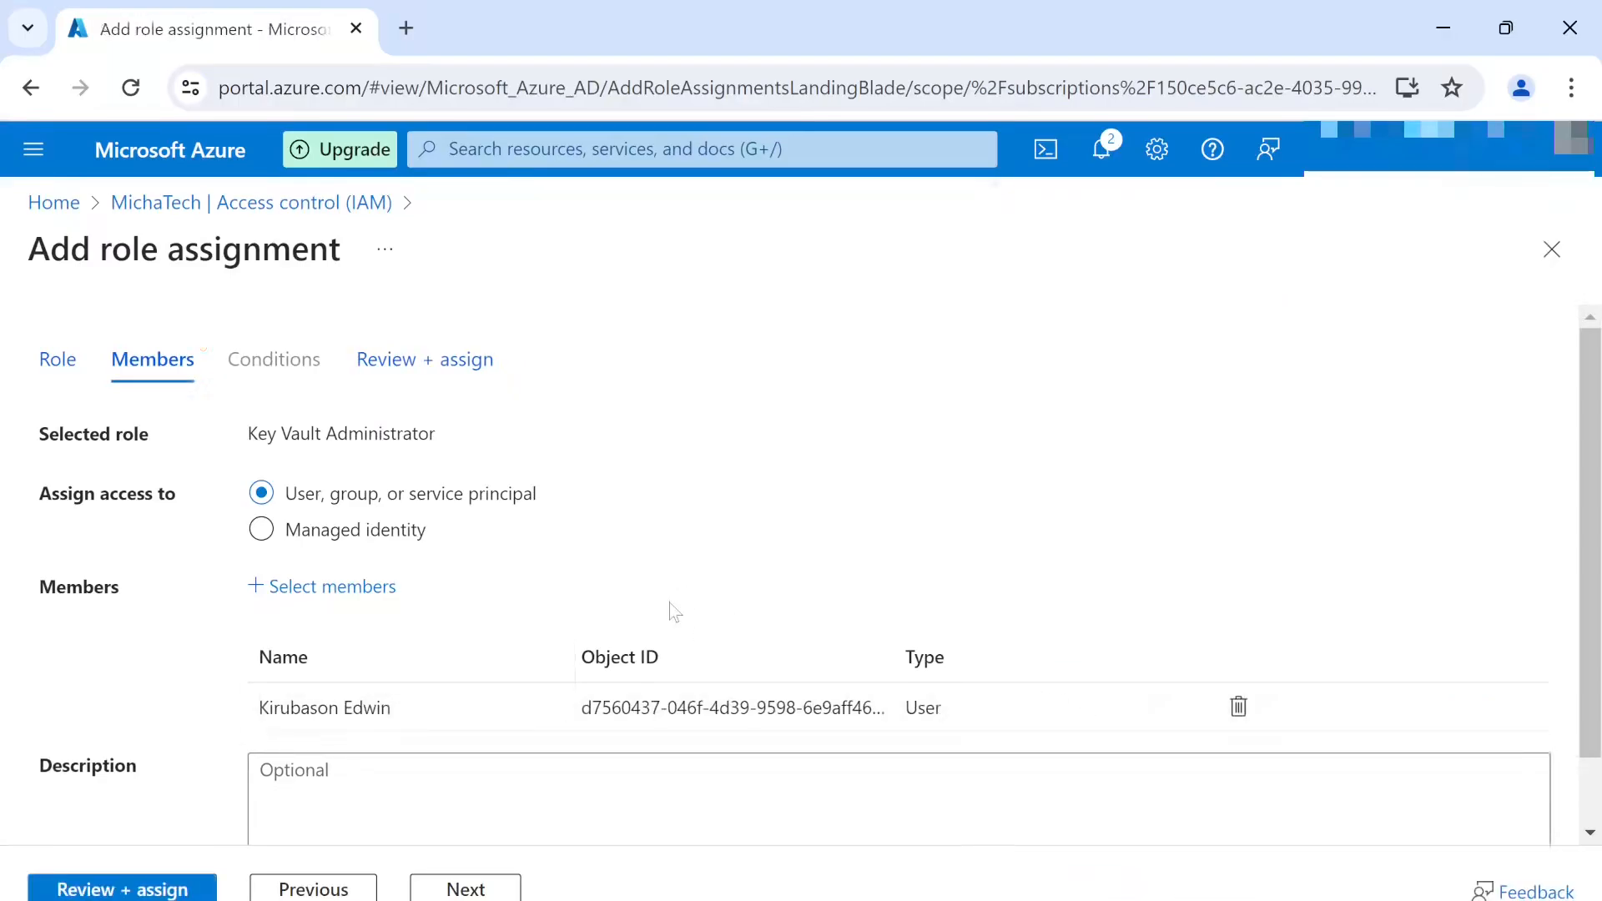
click(477, 889)
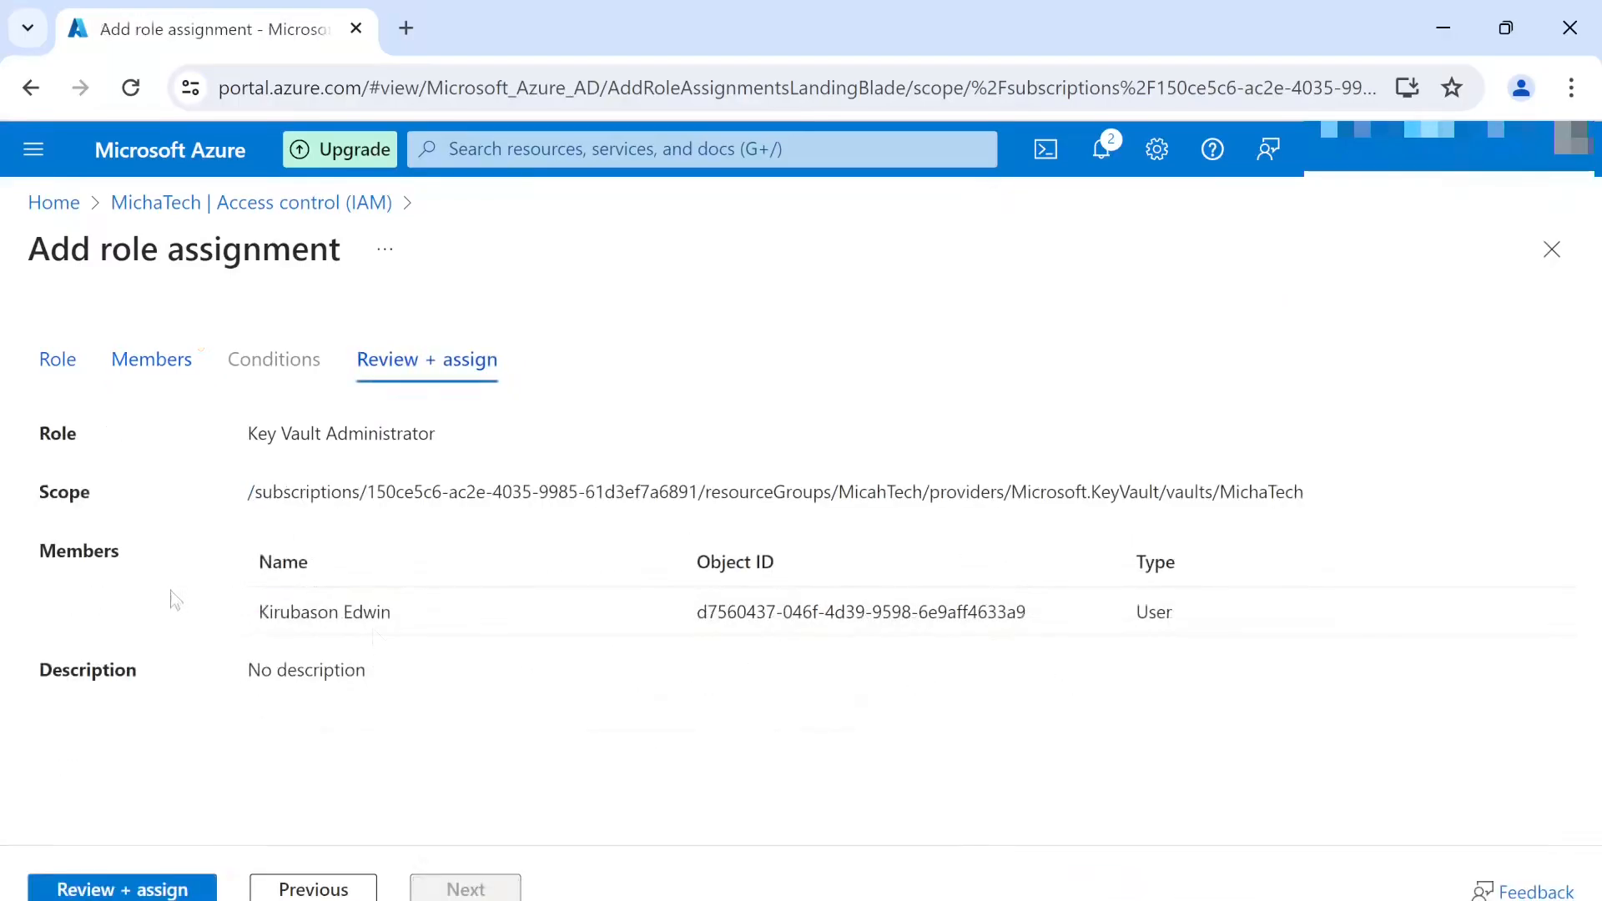
click(176, 891)
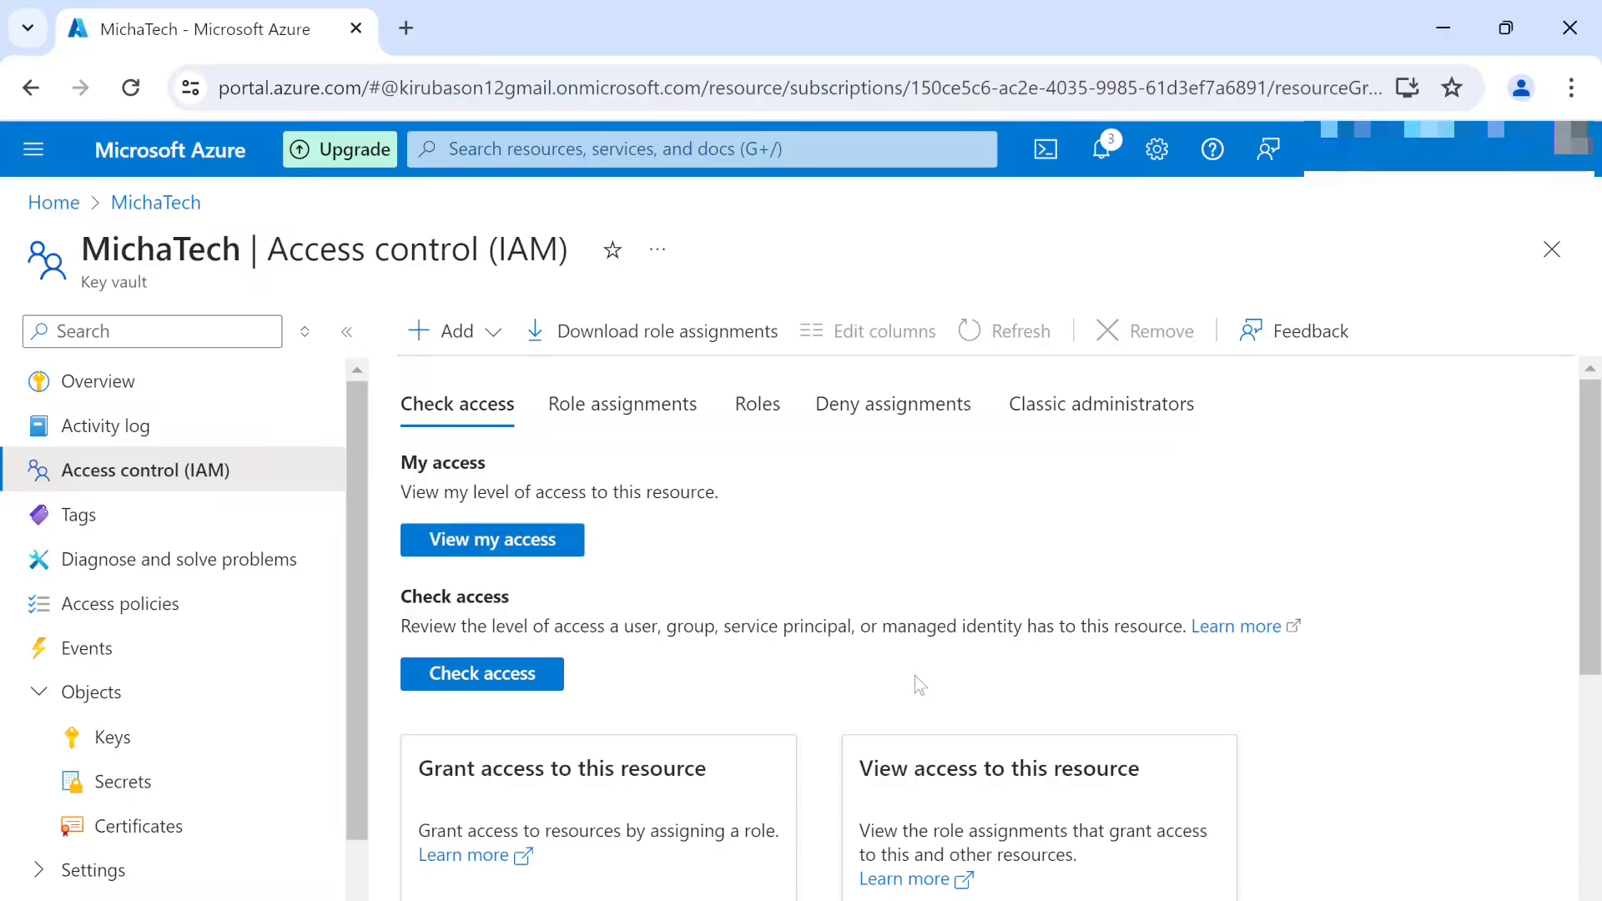
- Start a new secret in the MichaTech vault's Secrets and name it DatabaseConnectionString
click(124, 782)
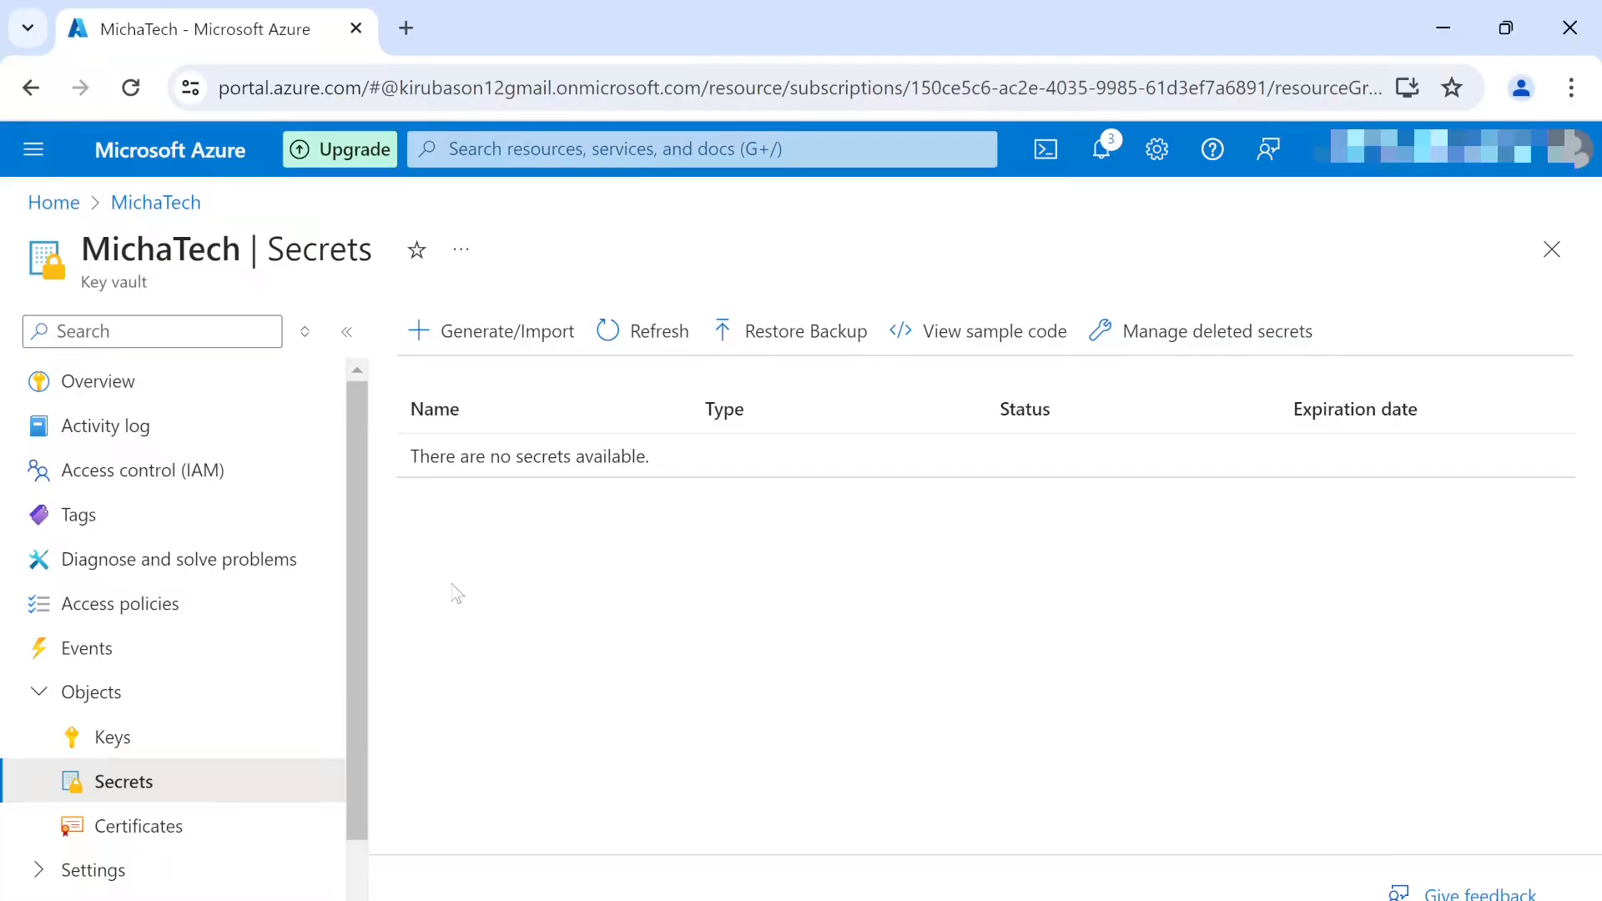
click(481, 333)
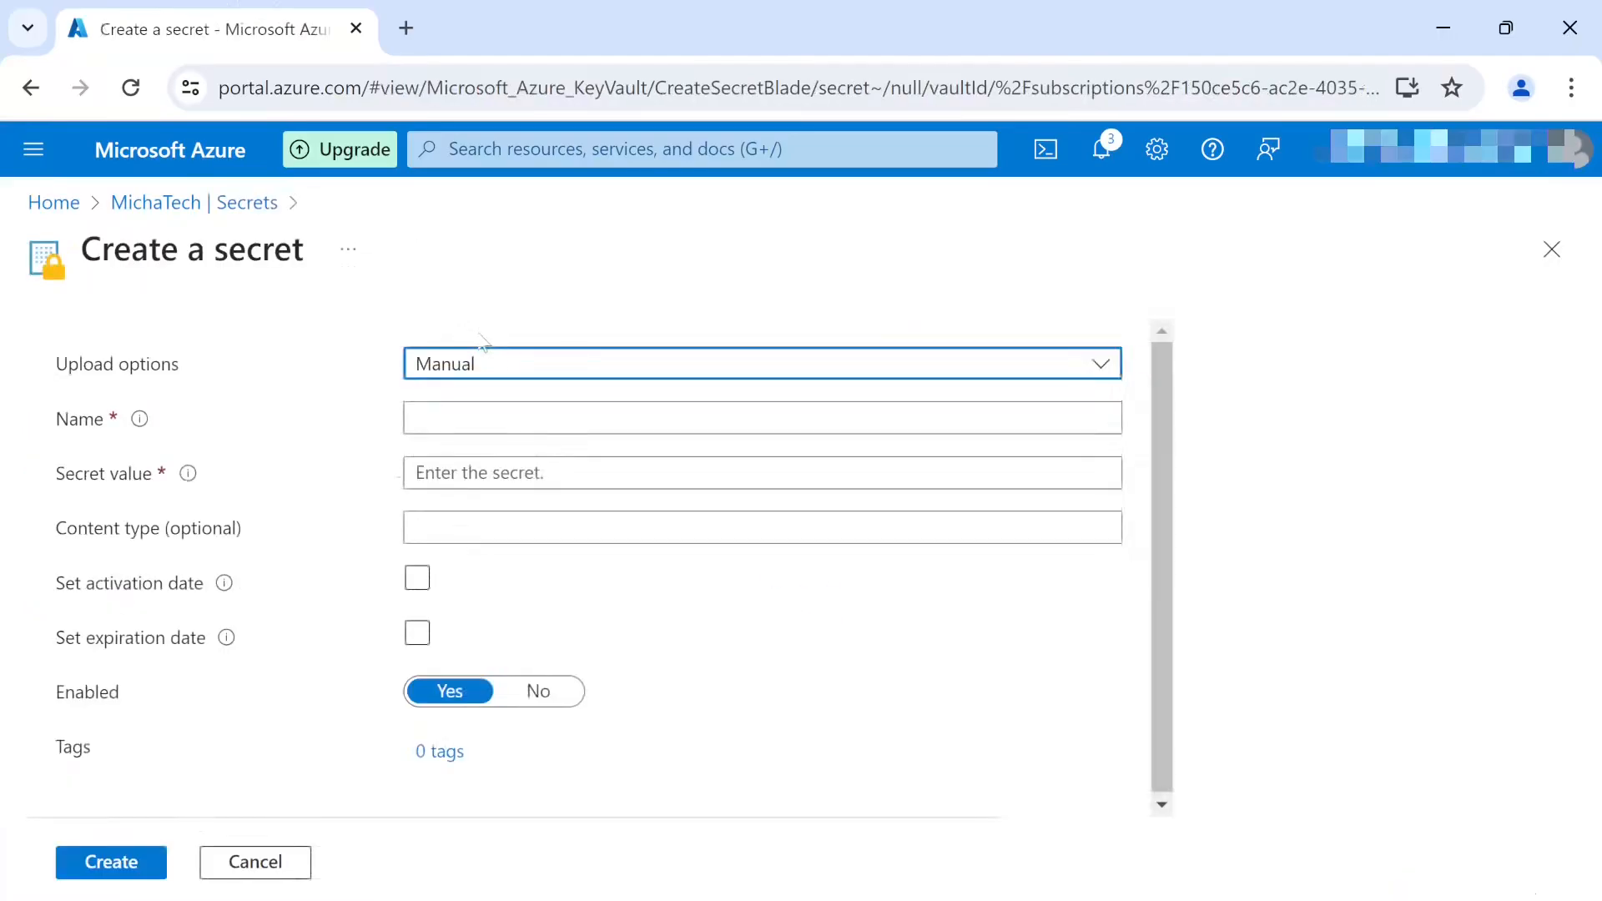
click(484, 417)
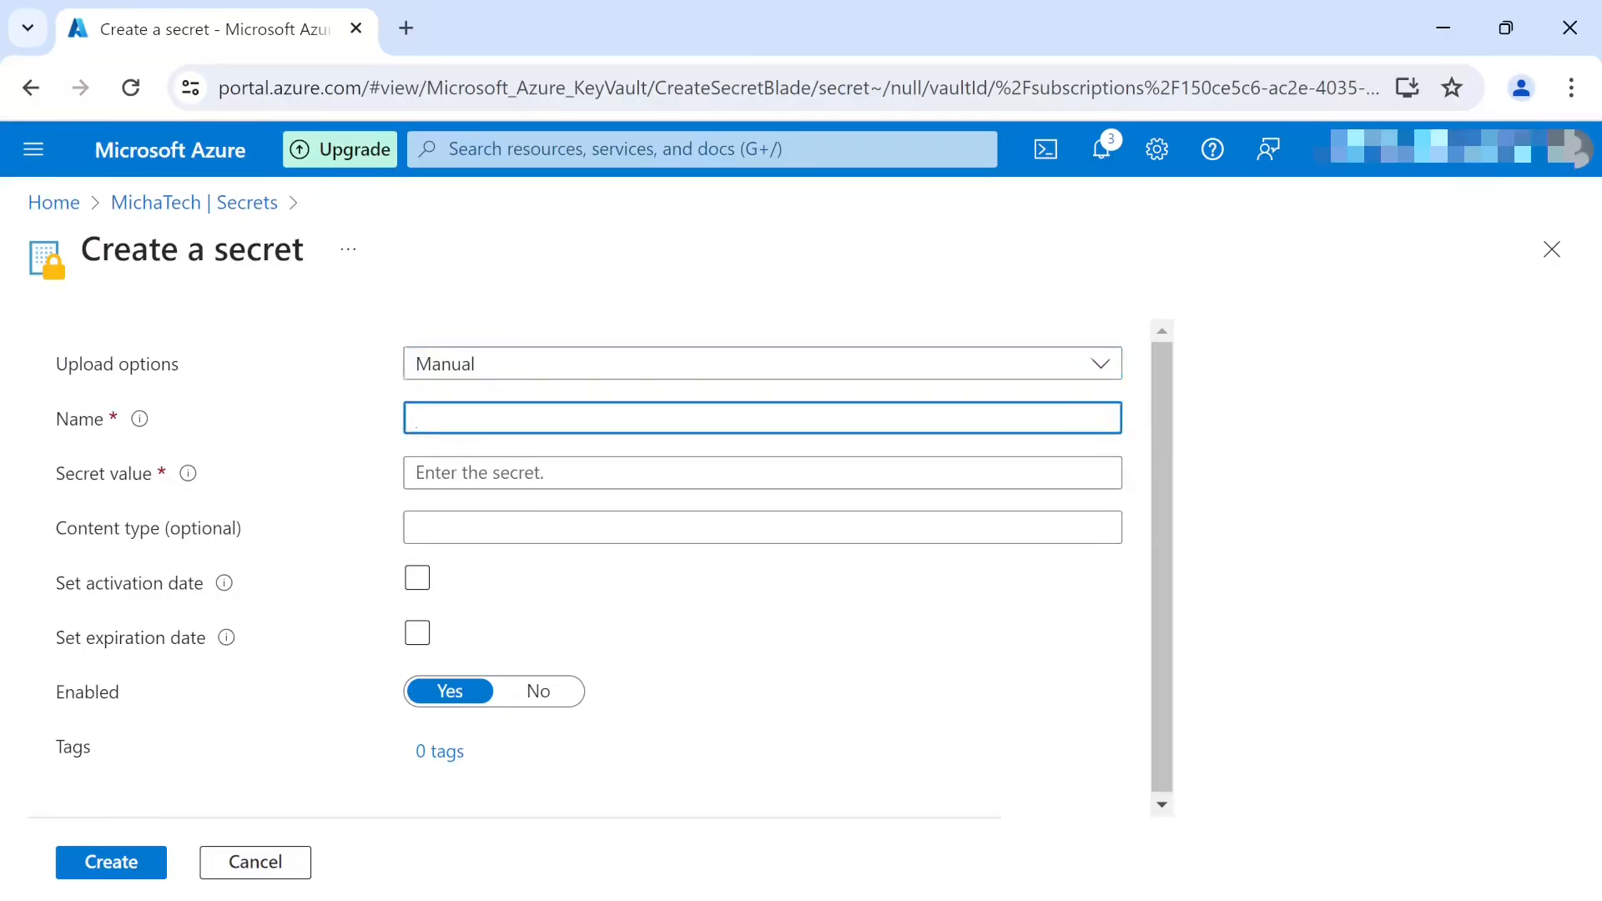
text(DatabaseConnectionString)
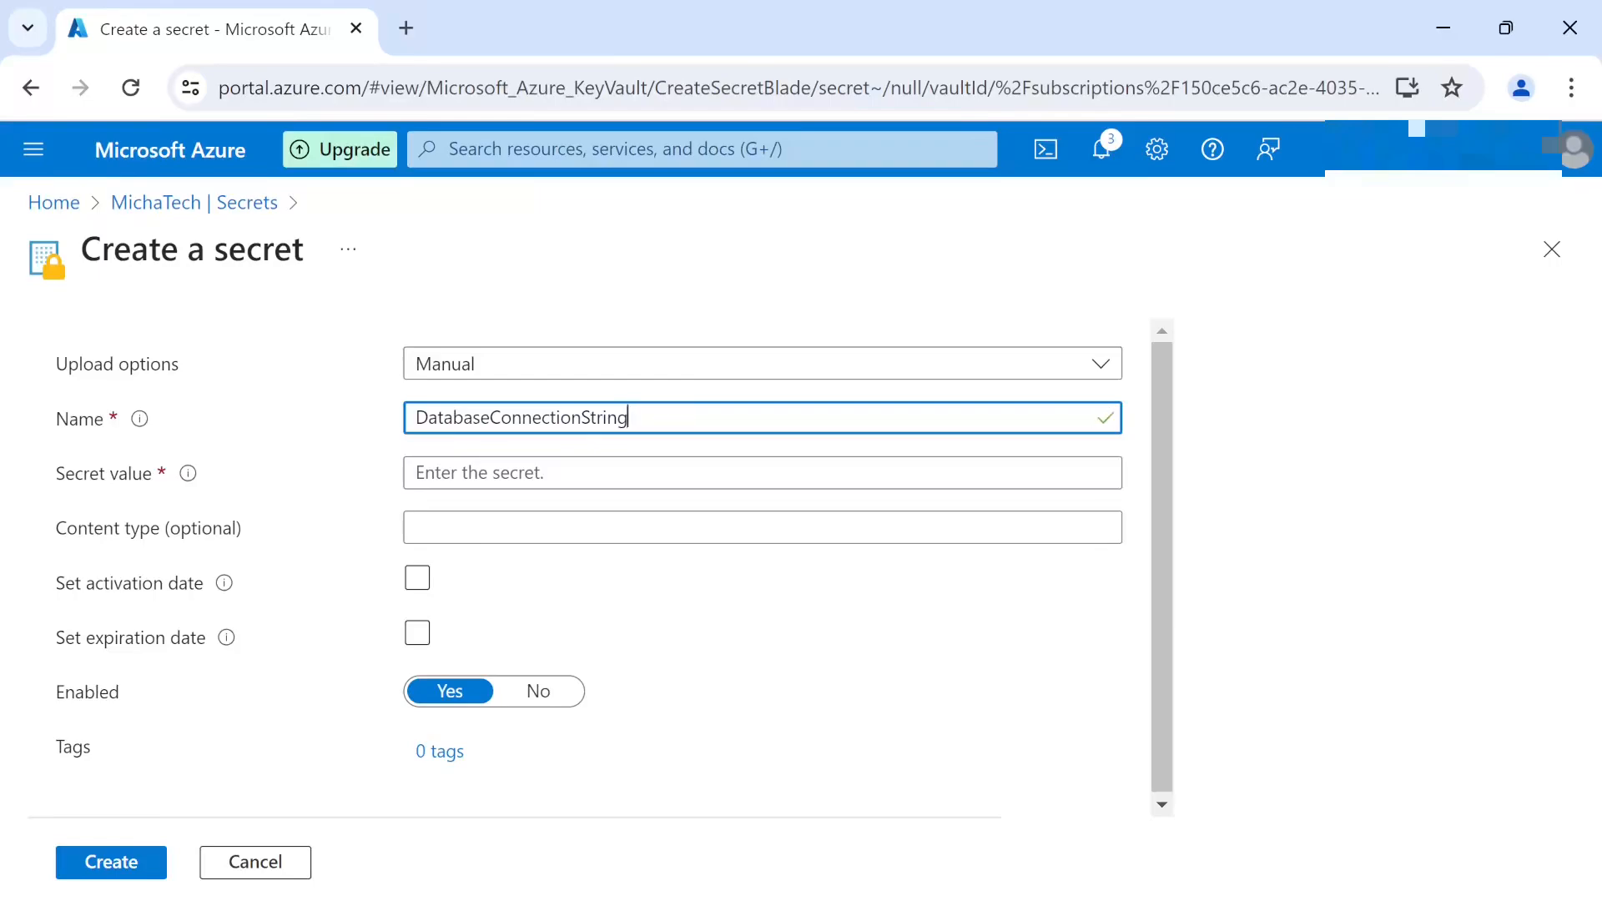
key(Tab)
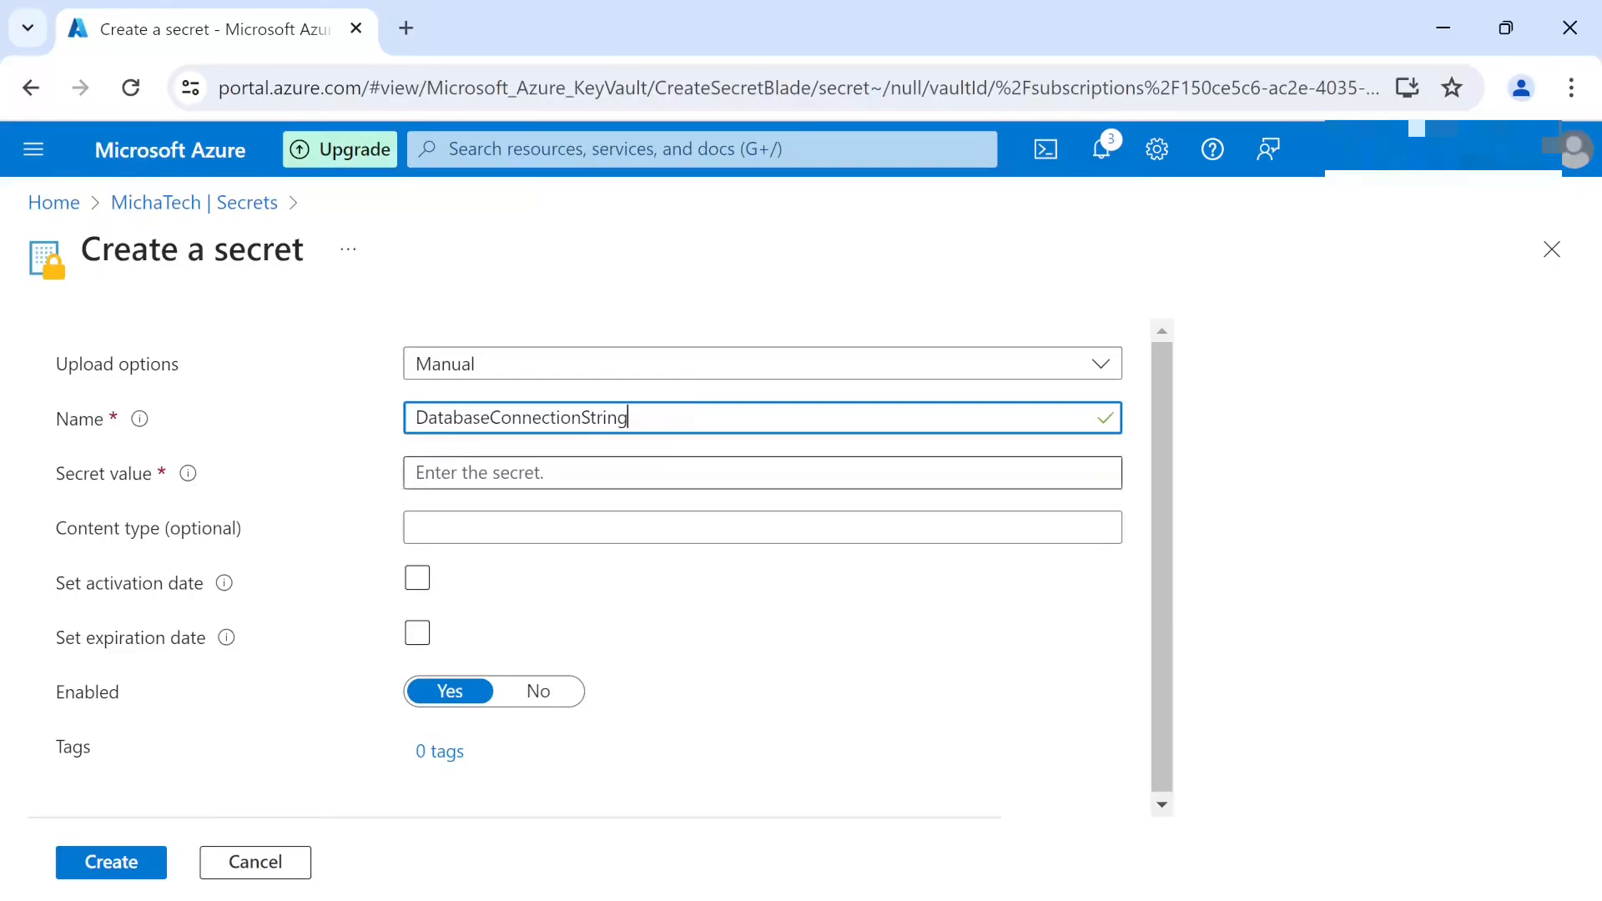
- Copy the database connection string from code.txt in Notepad, paste it into the portal's Secret value field, and create the secret
key(alt+Tab)
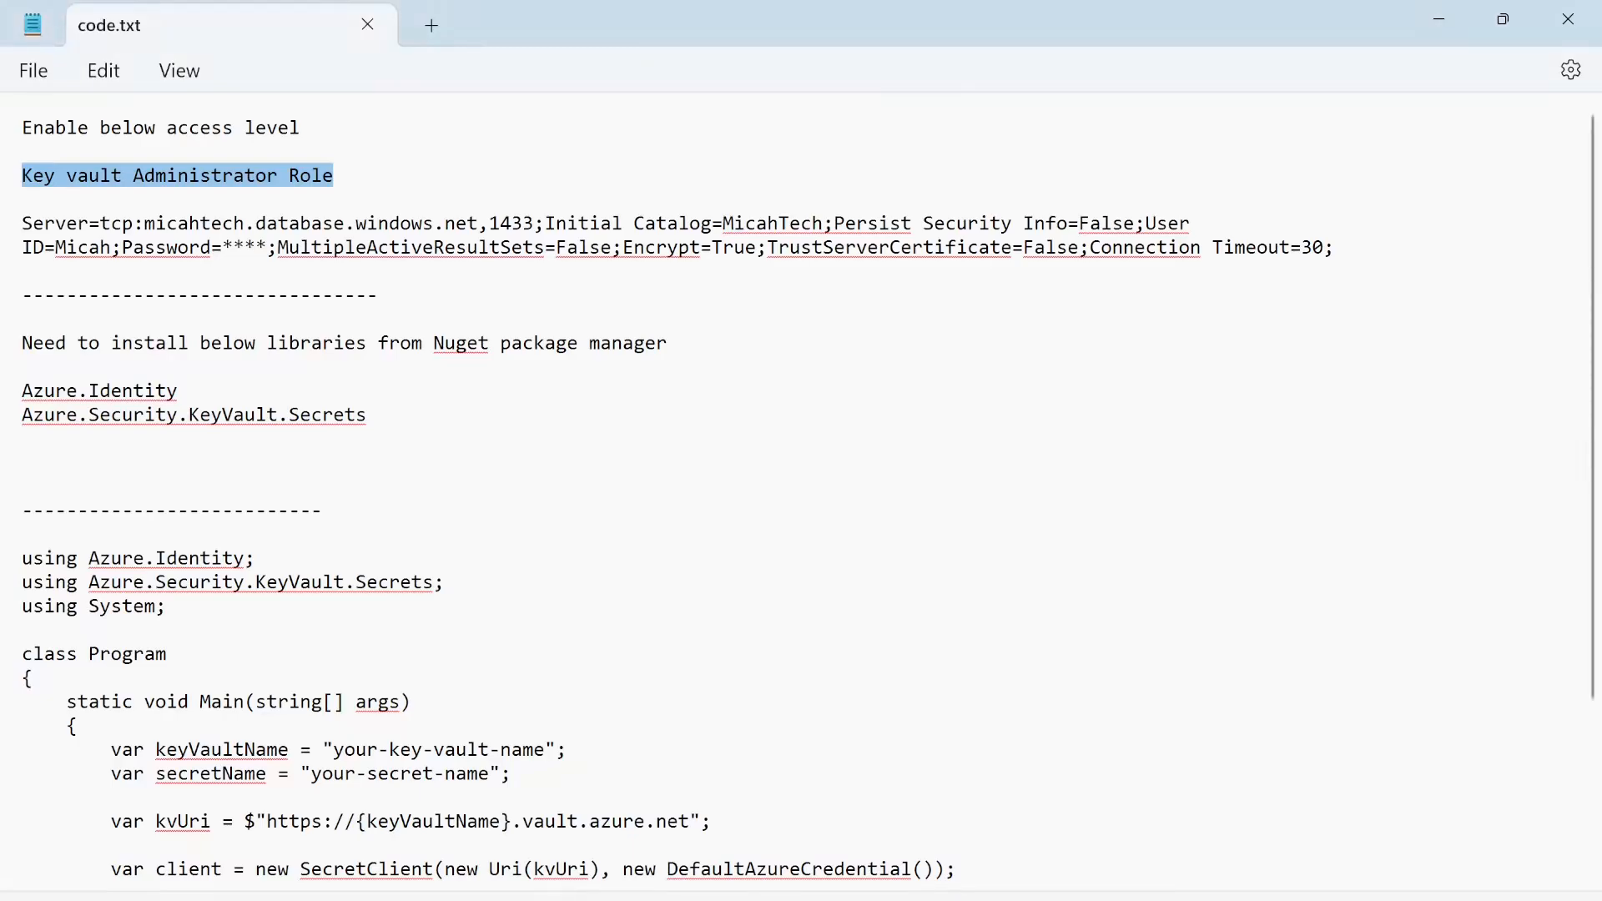
drag(1333, 247, 3, 241)
key(alt+Tab)
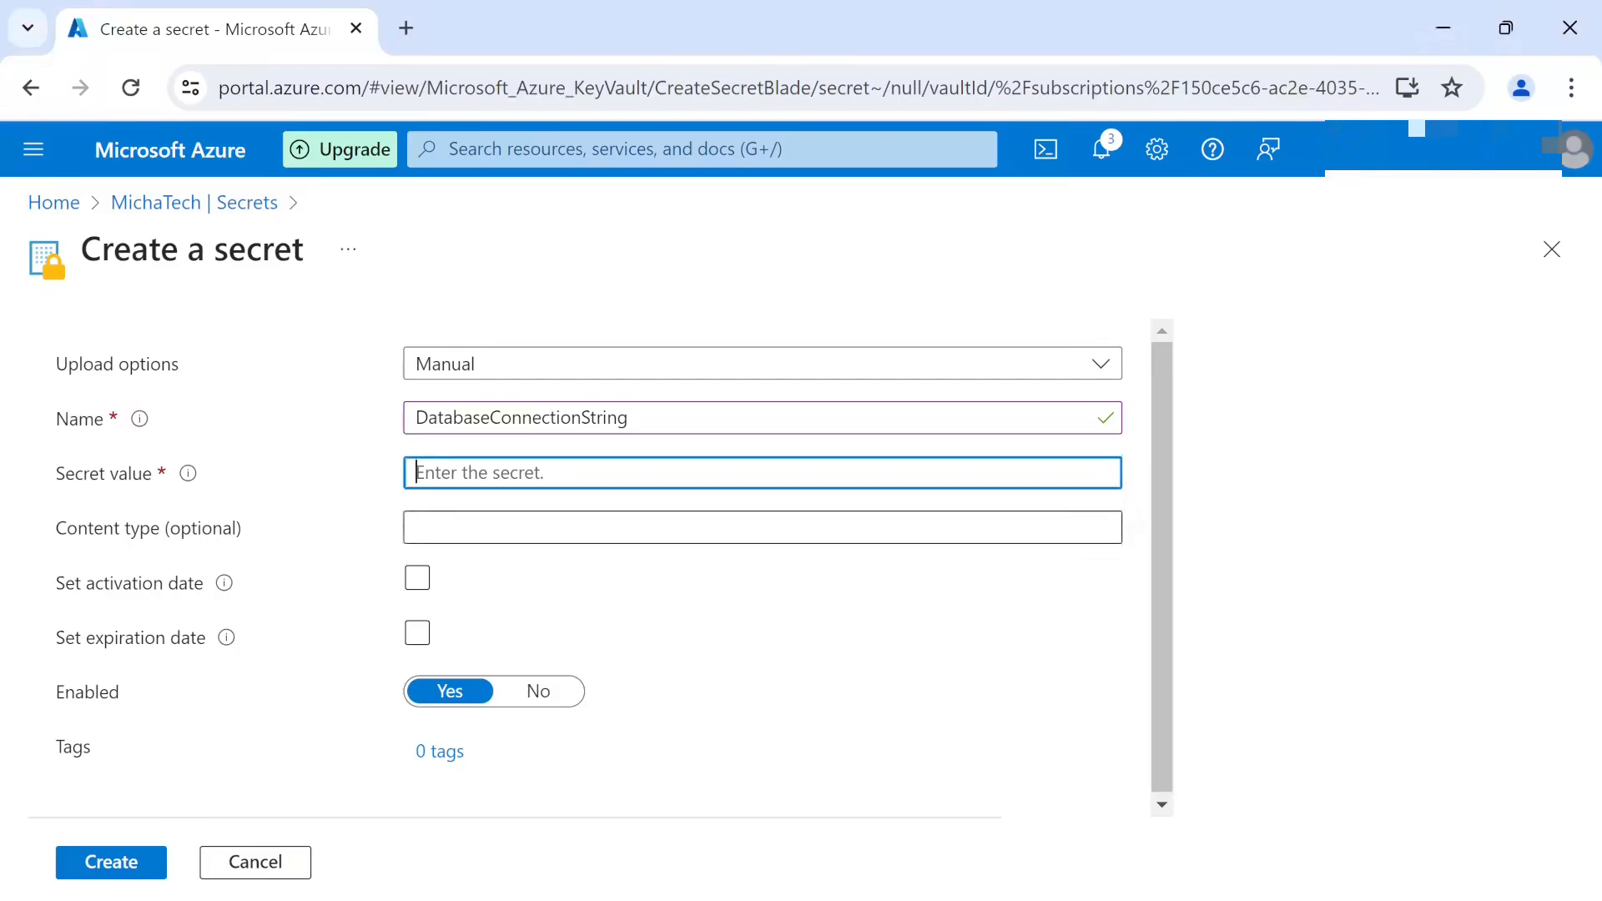
key(Tab)
key(shift+Tab)
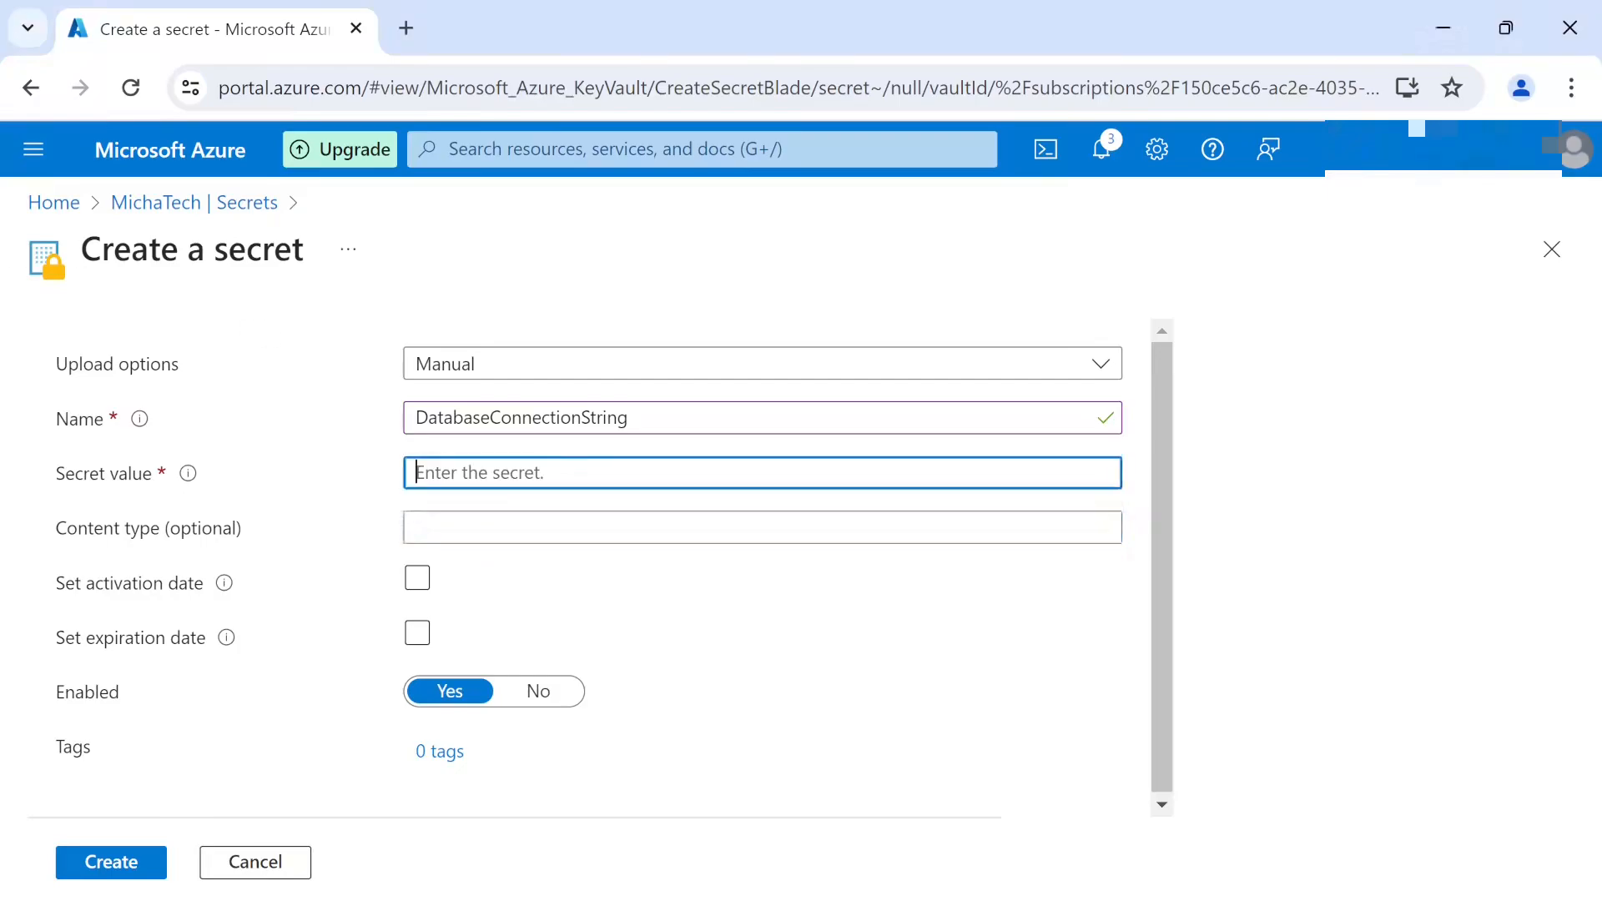
key(ctrl+v)
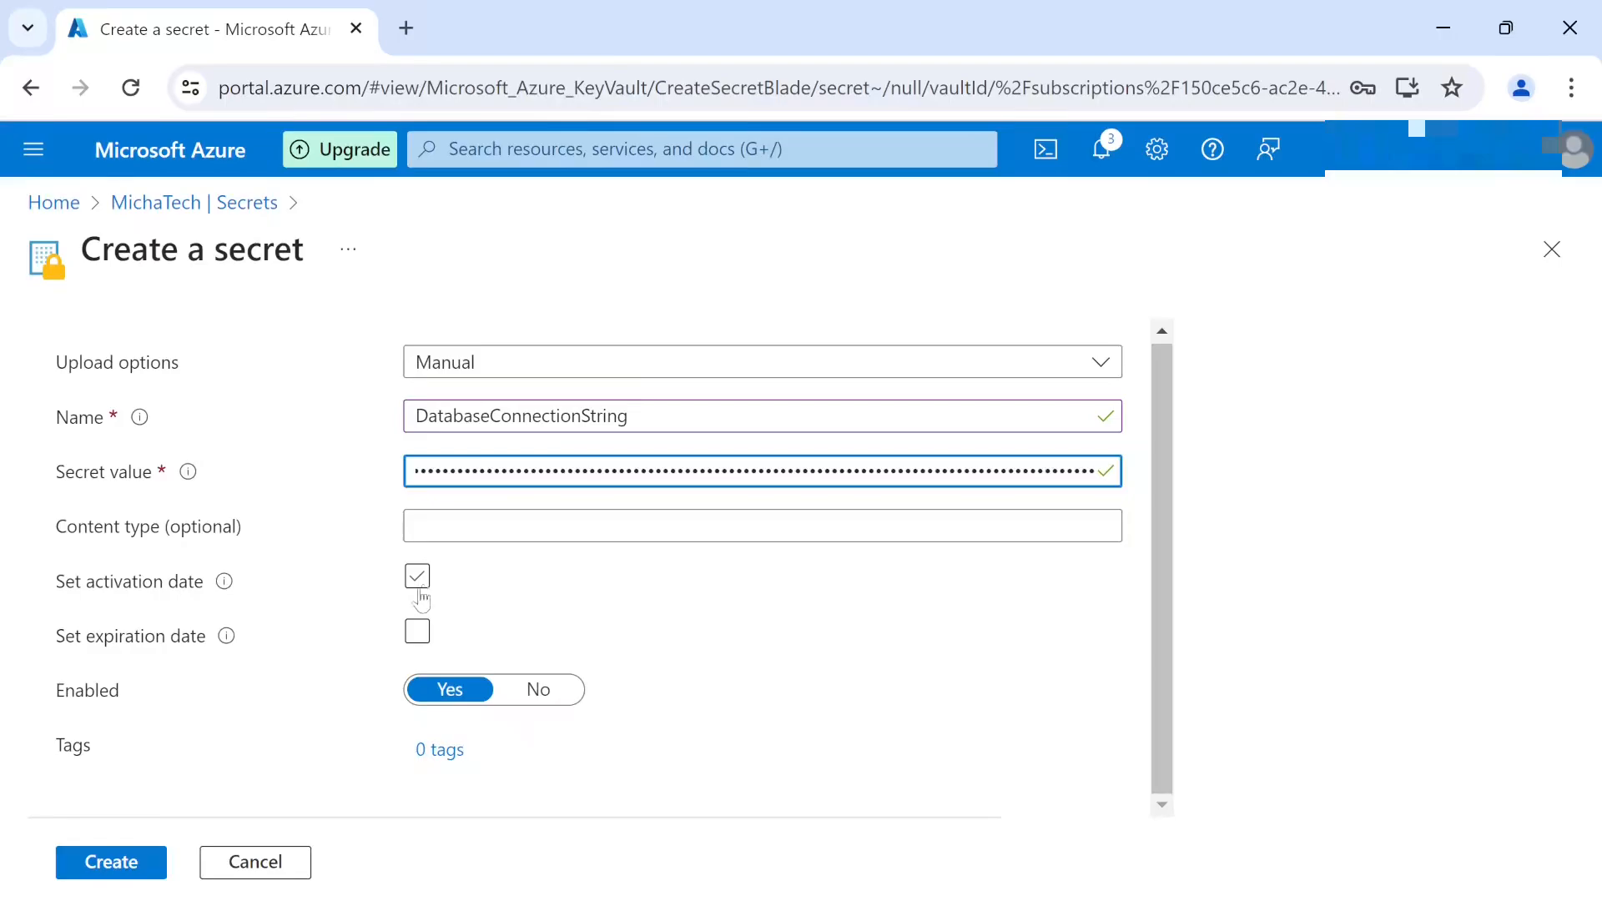
click(138, 876)
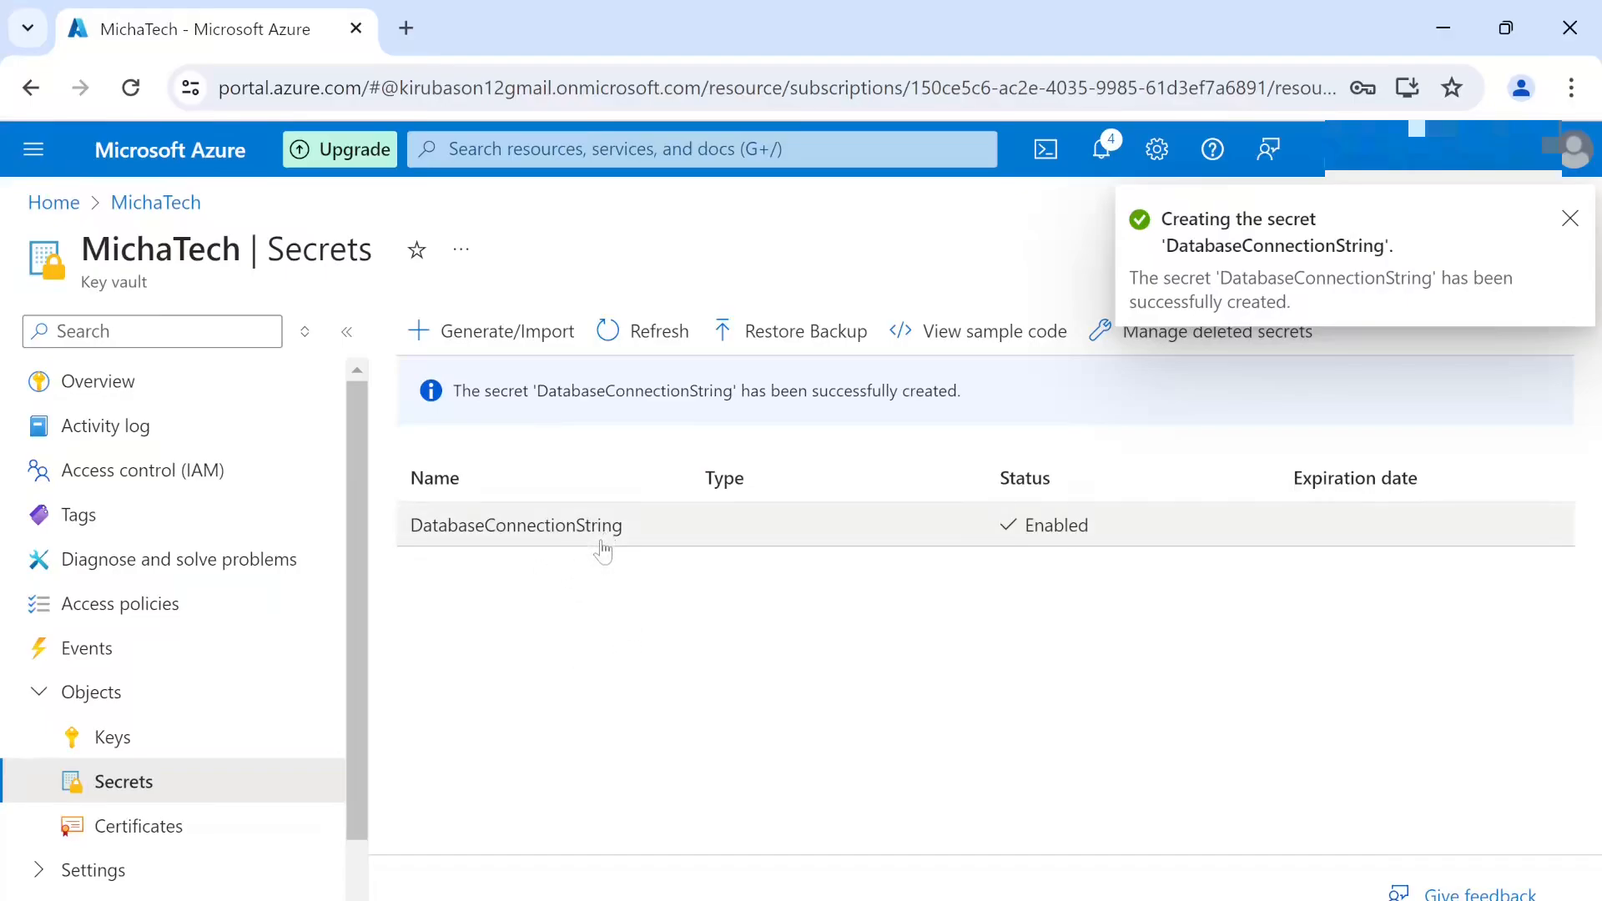
- Open the current version of the DatabaseConnectionString secret, copy its secret value, and reveal it for checking
click(600, 540)
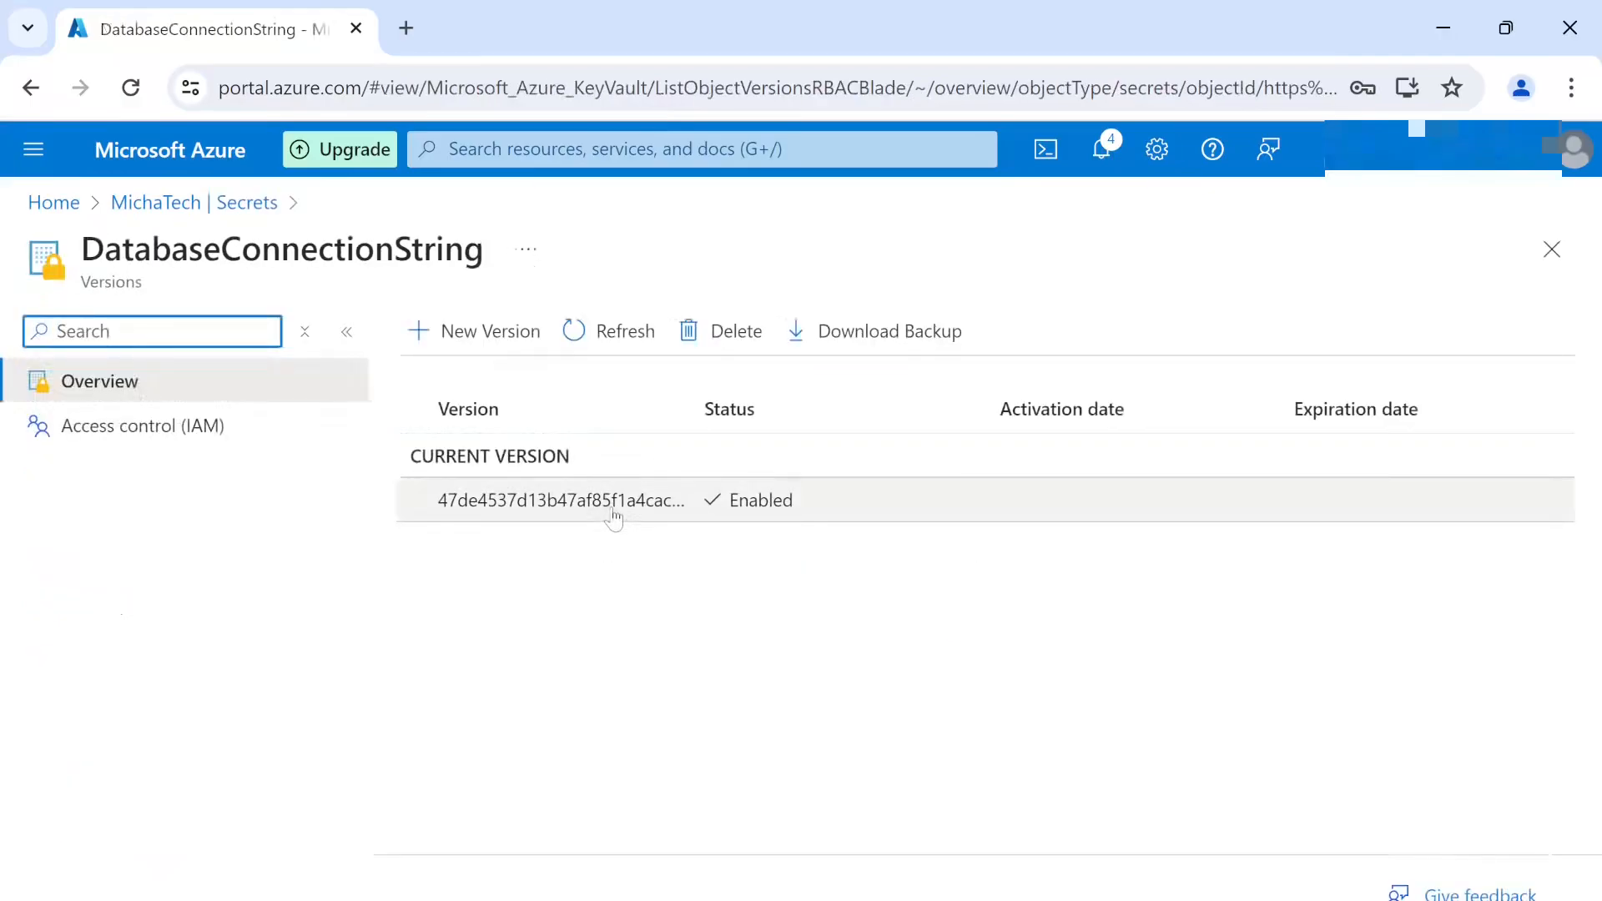
click(614, 517)
scroll(341, 698, down, 2)
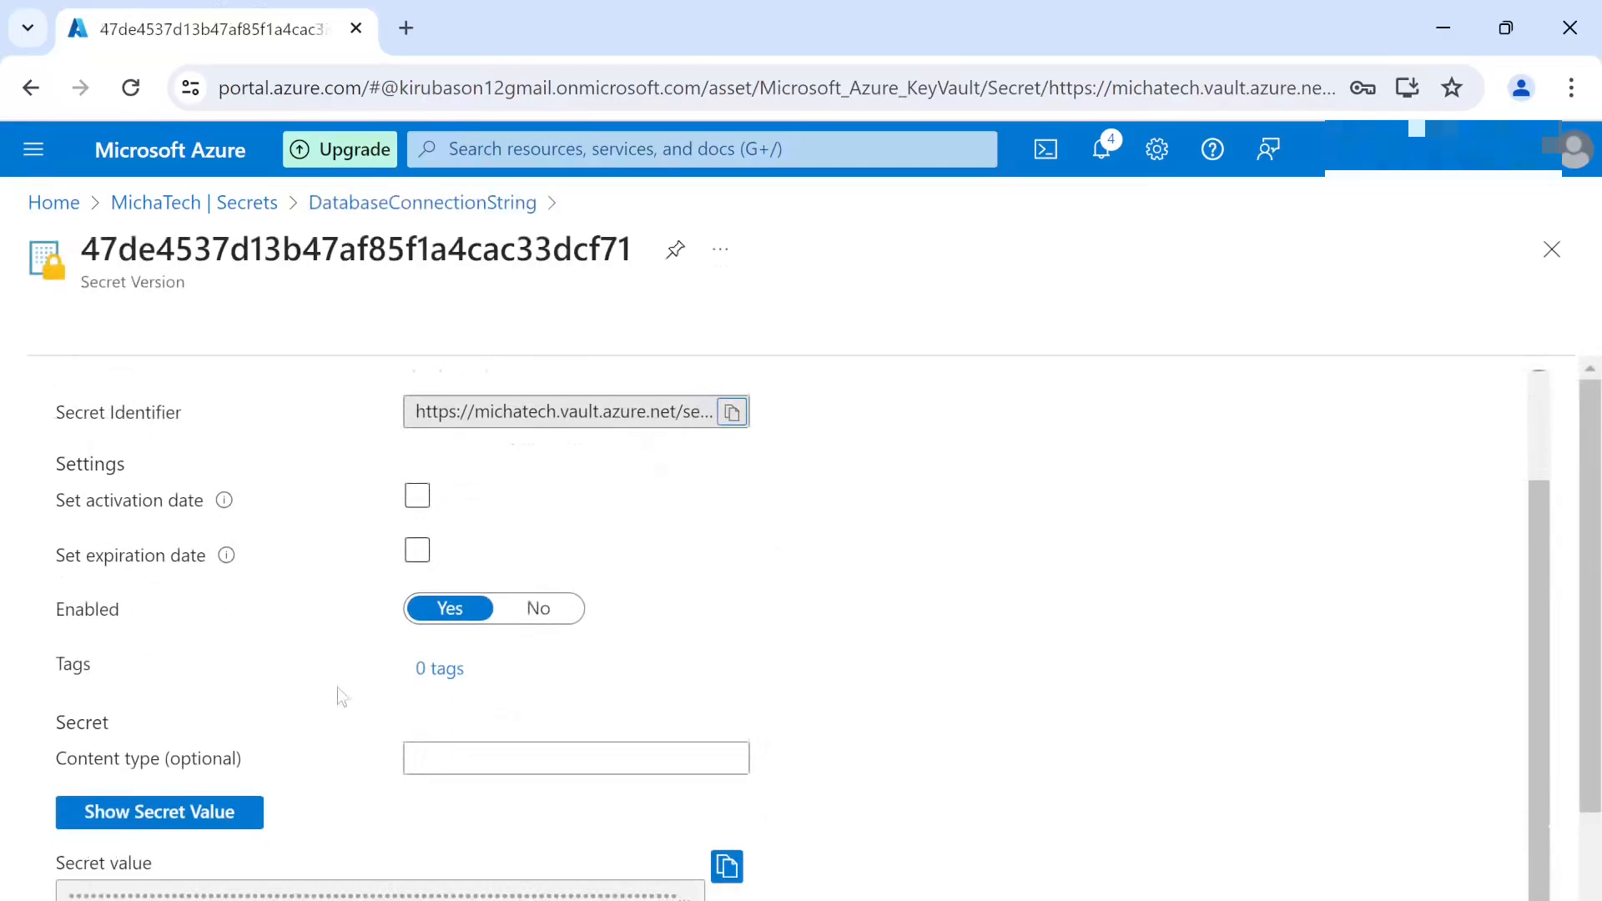
click(726, 866)
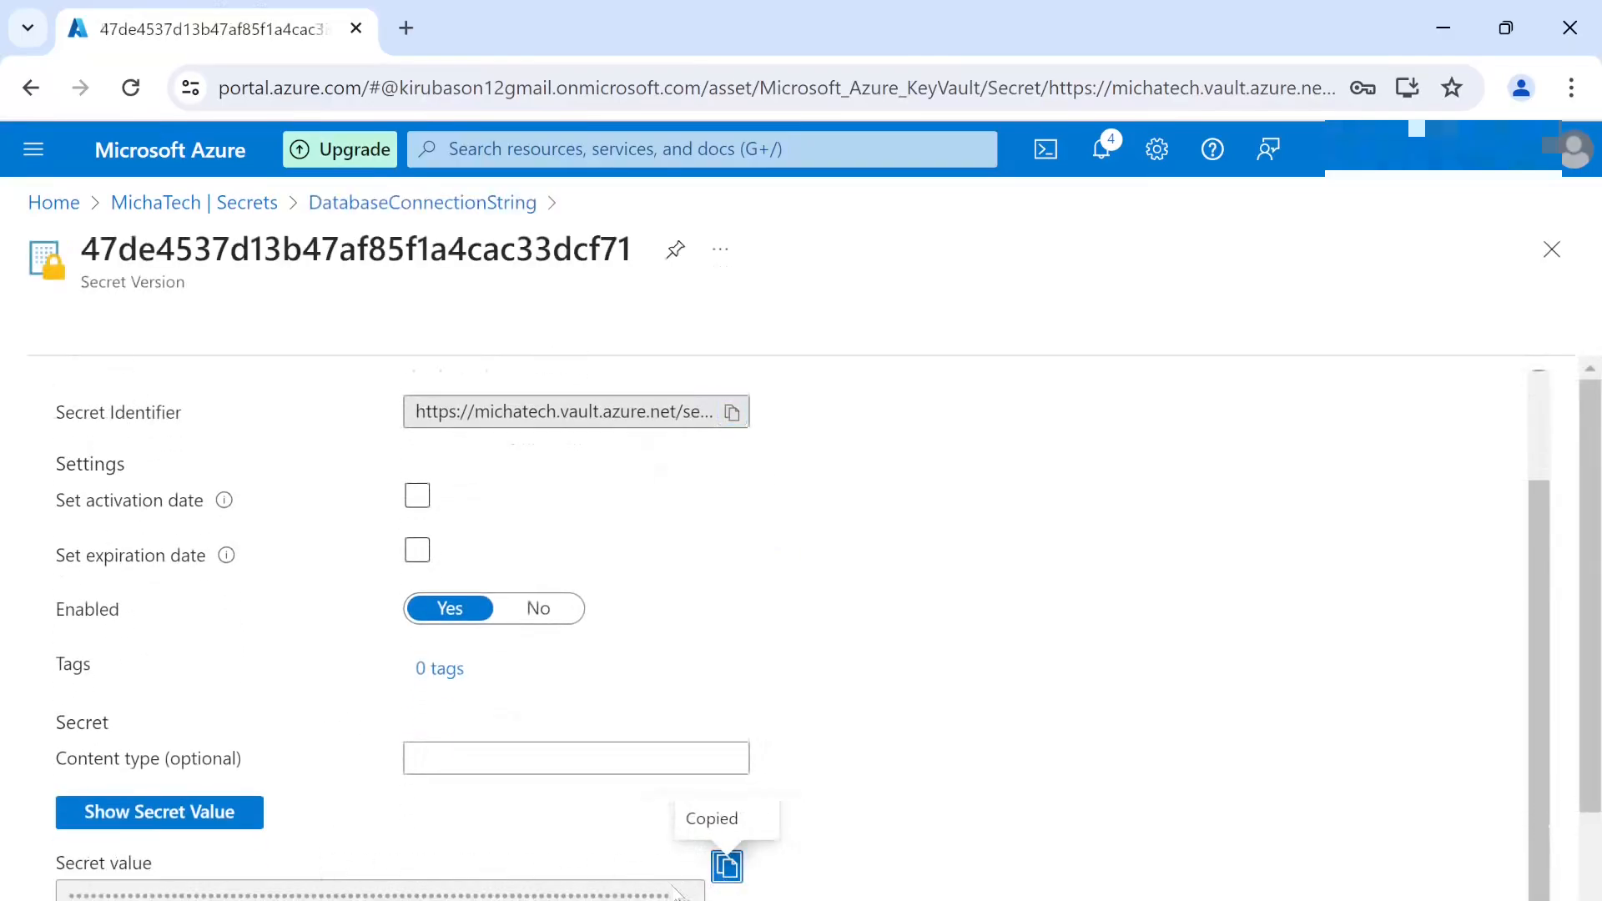
scroll(556, 857, down, 2)
click(251, 701)
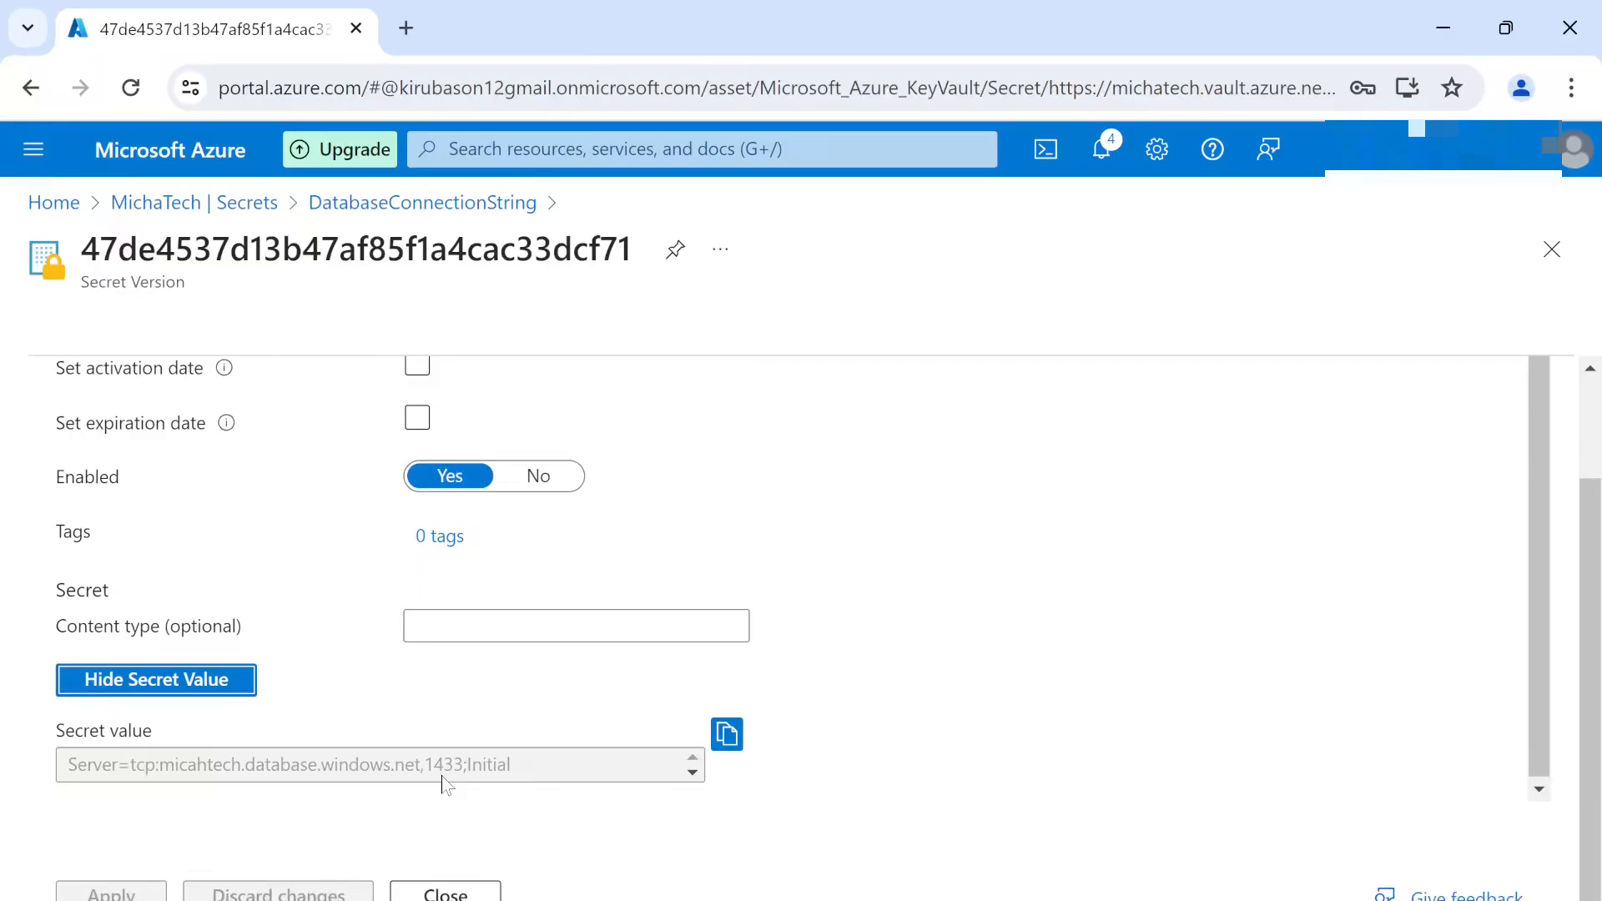
- Launch Visual Studio 2022 and start a new project from the C# Console App (.NET Framework) template
key(super)
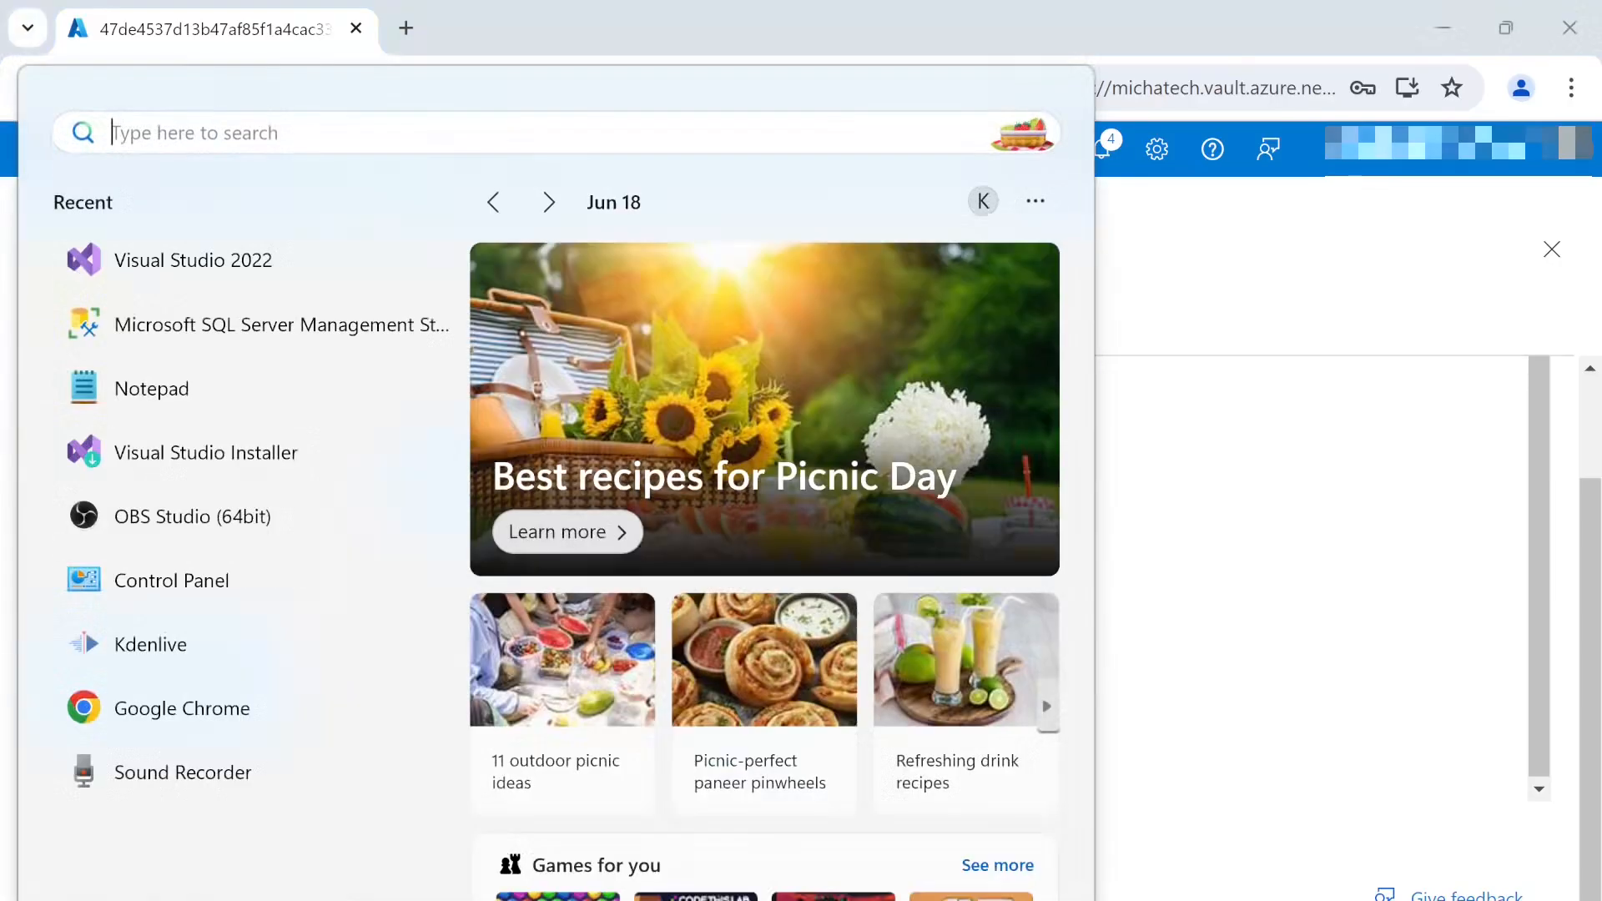
text(visu)
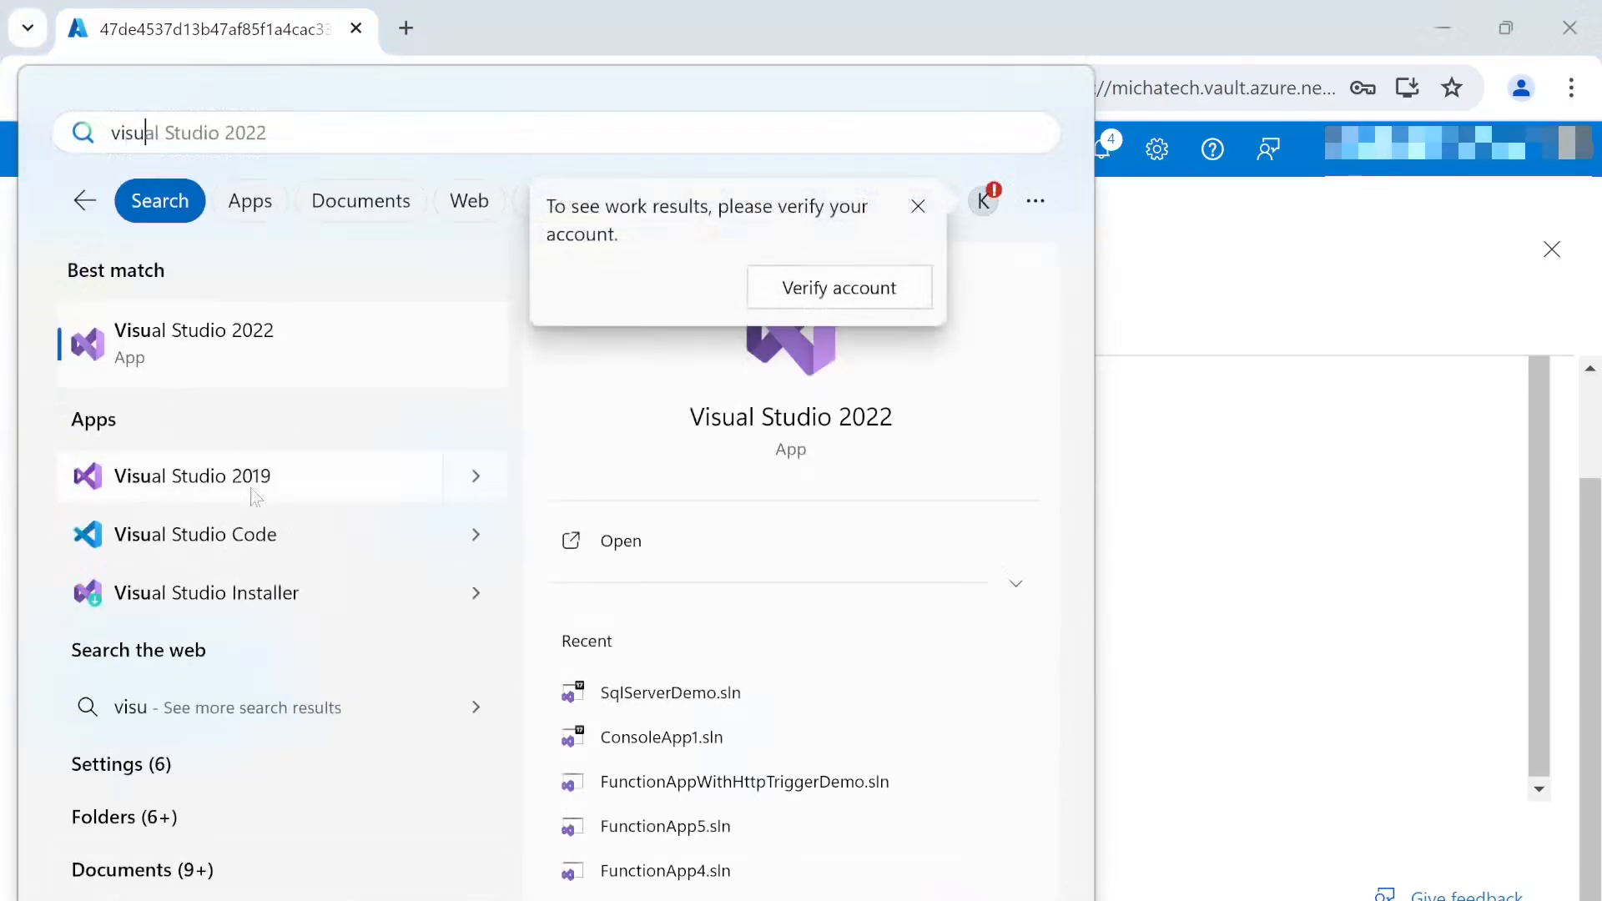
click(201, 325)
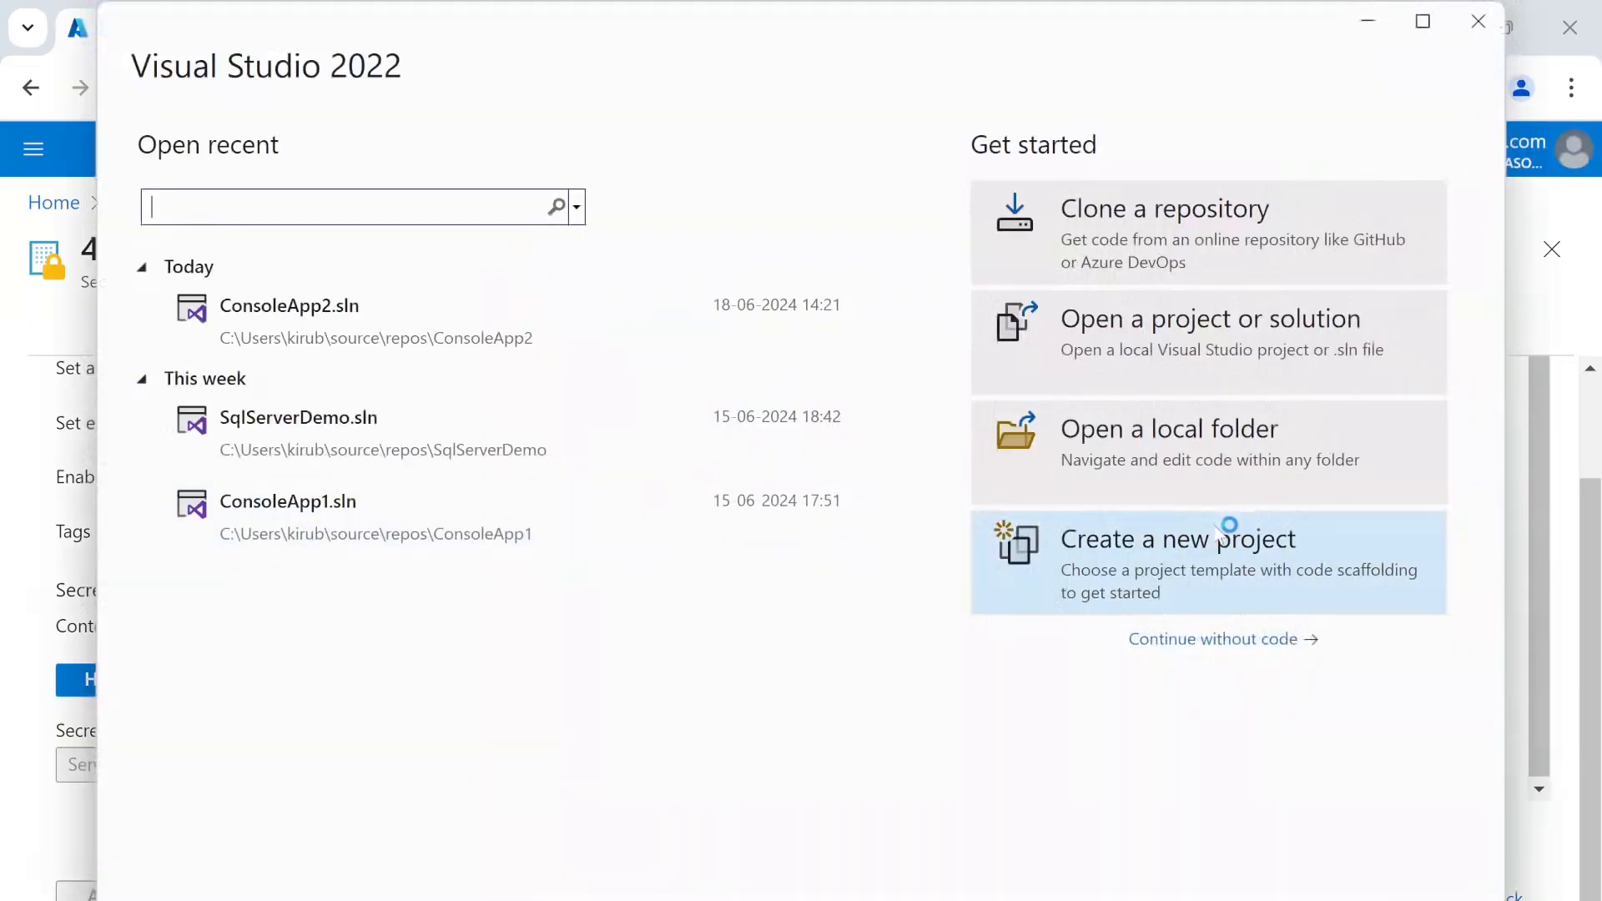
click(1225, 540)
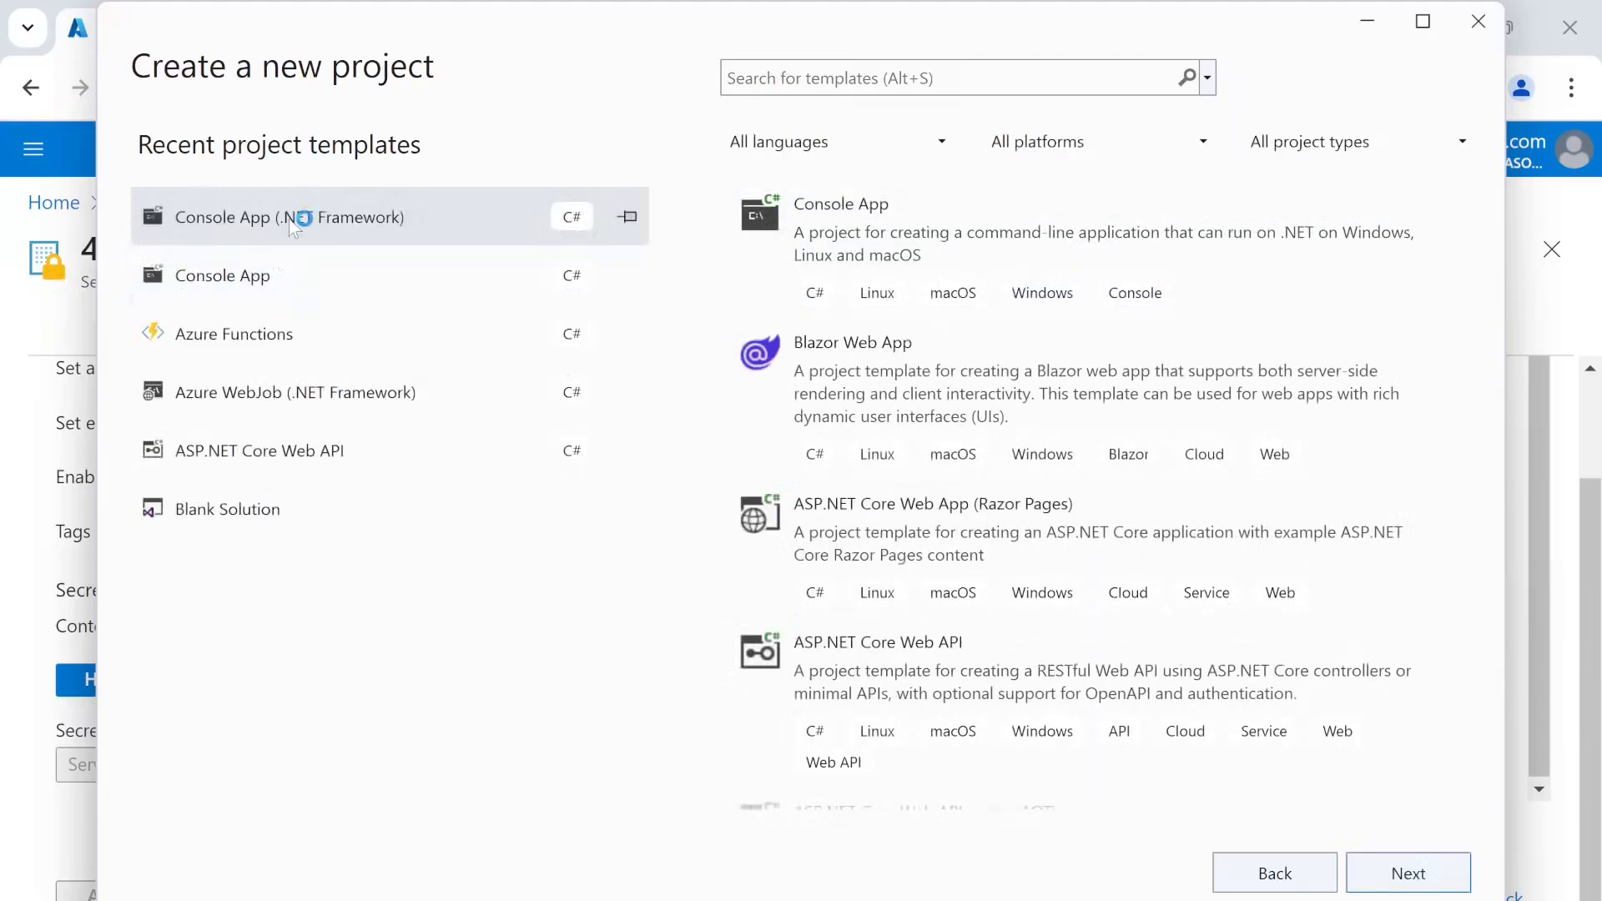
click(1413, 881)
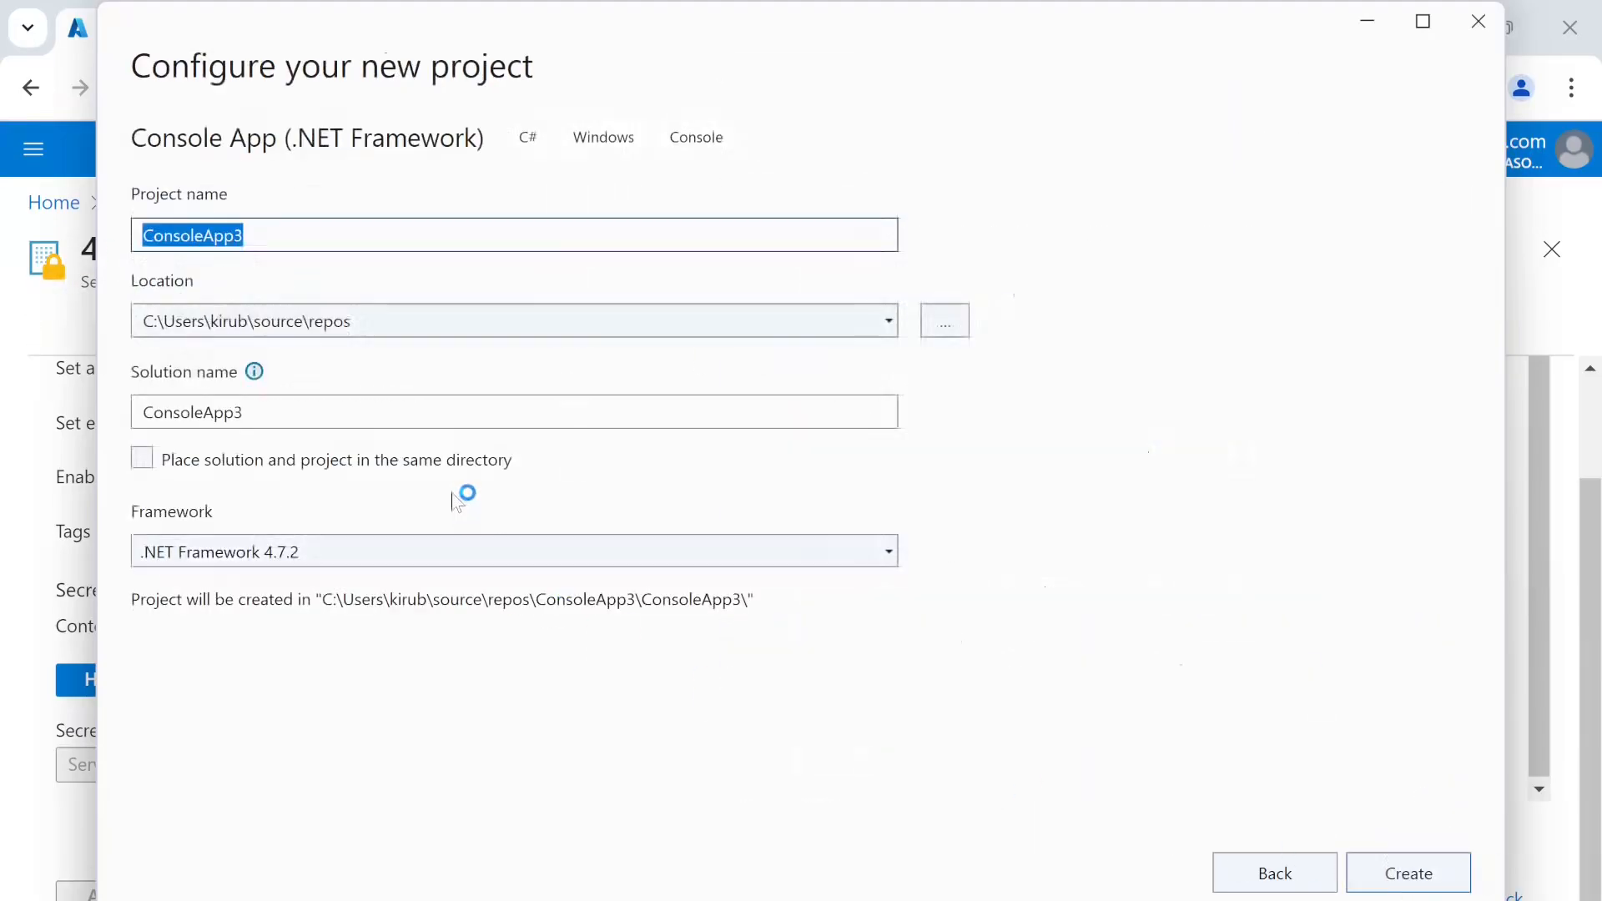
- Name the new console project AzureKeyVaultDemo
click(311, 242)
key(ctrl+a)
text(Az)
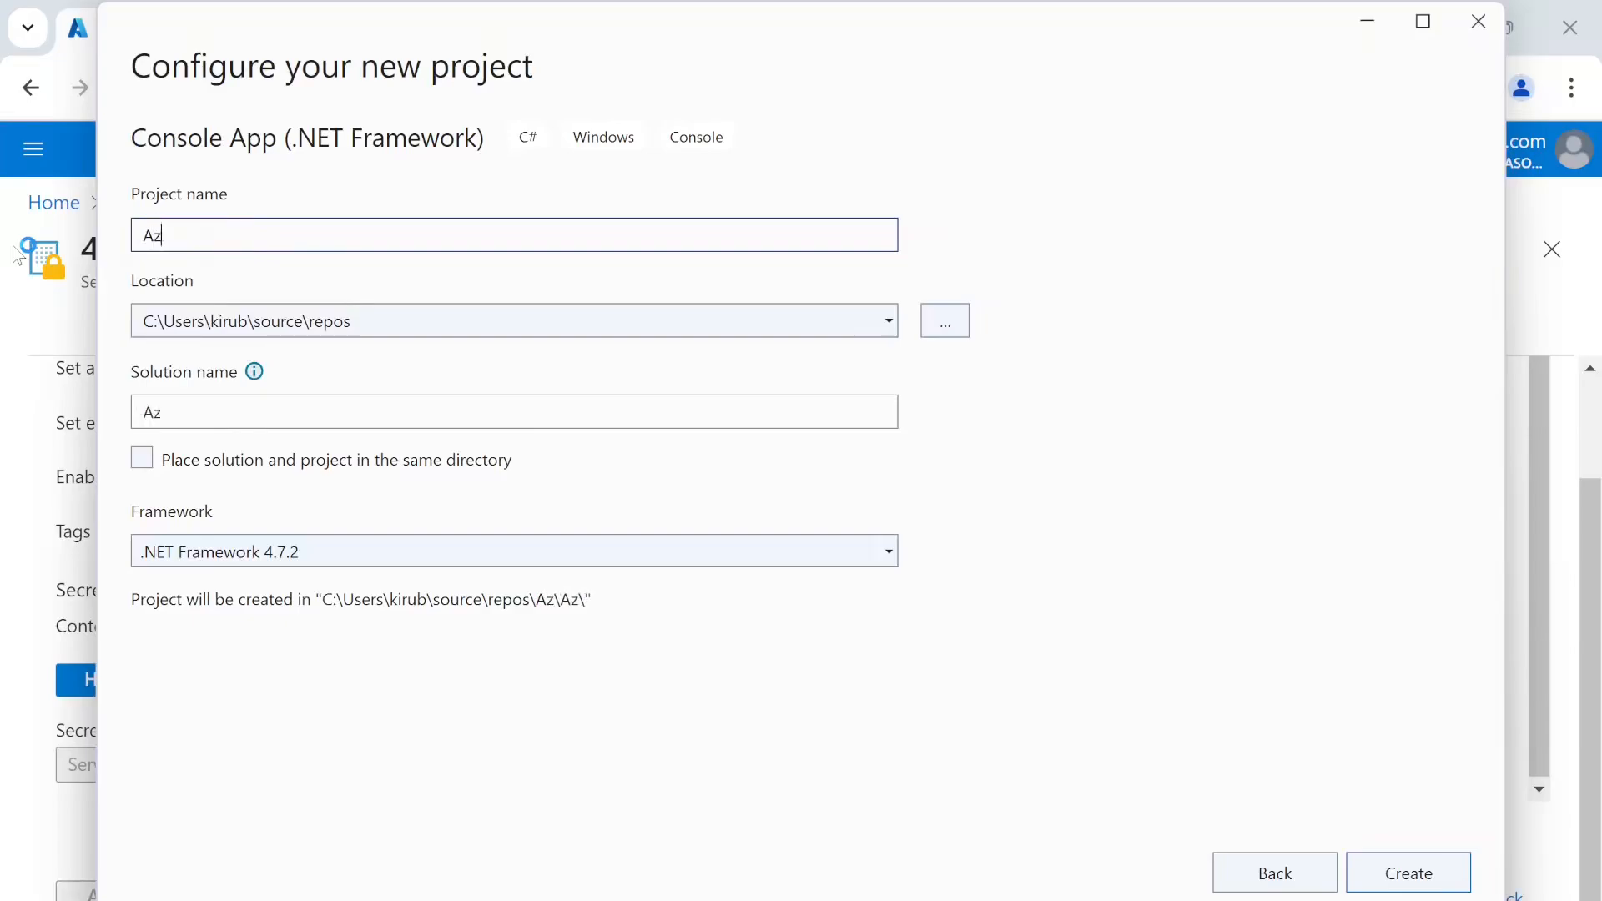
text(ureKeyVa)
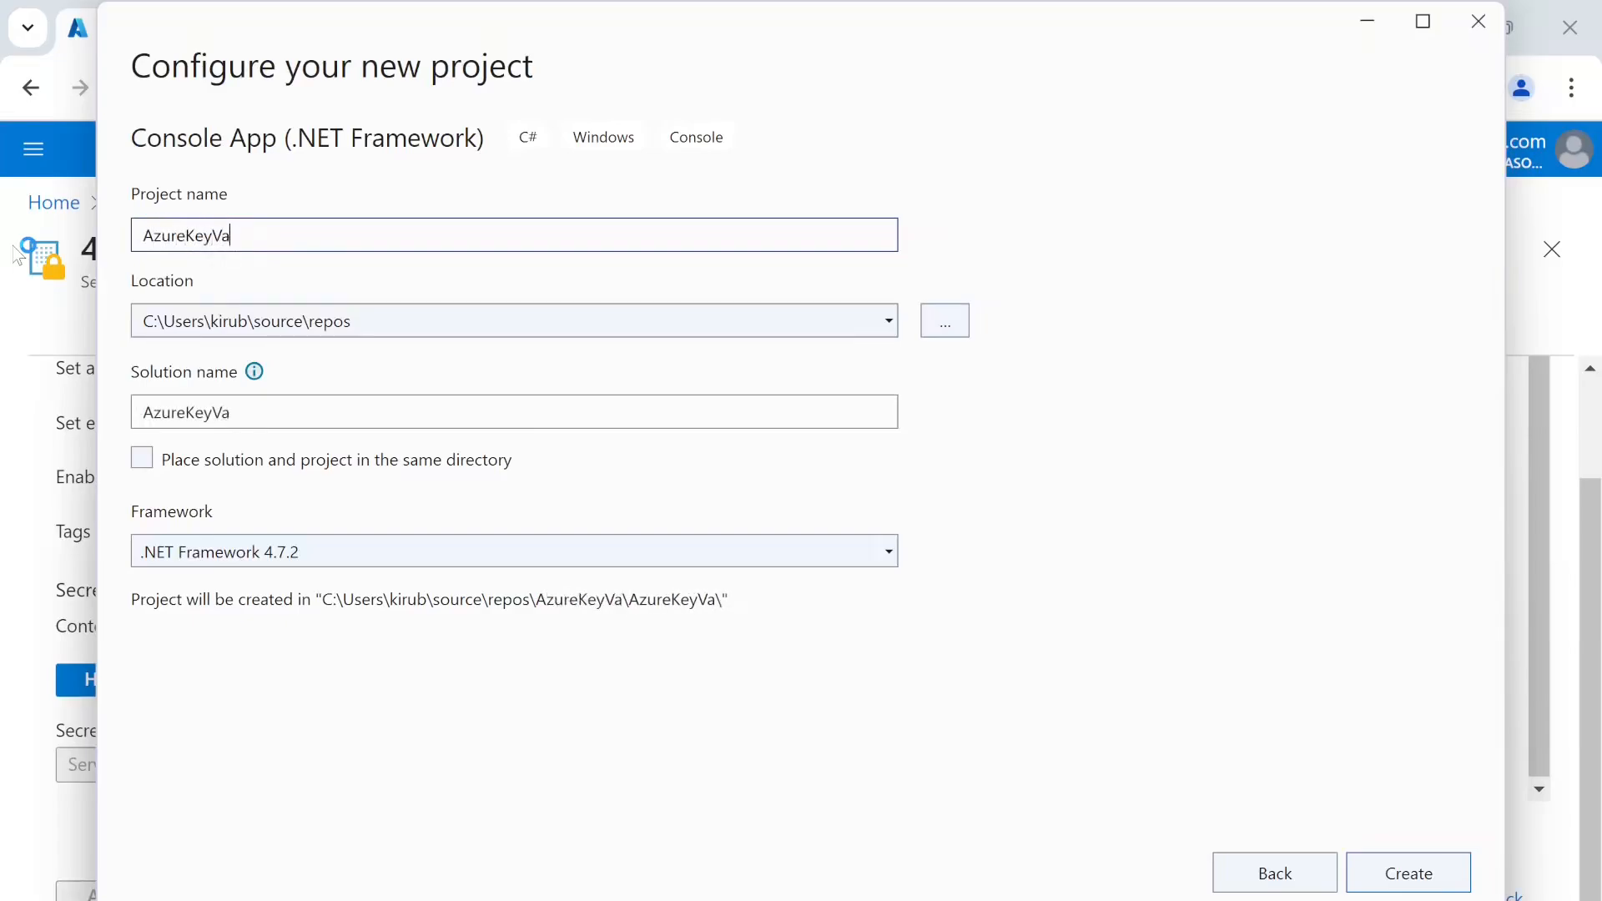
text(ultDemo)
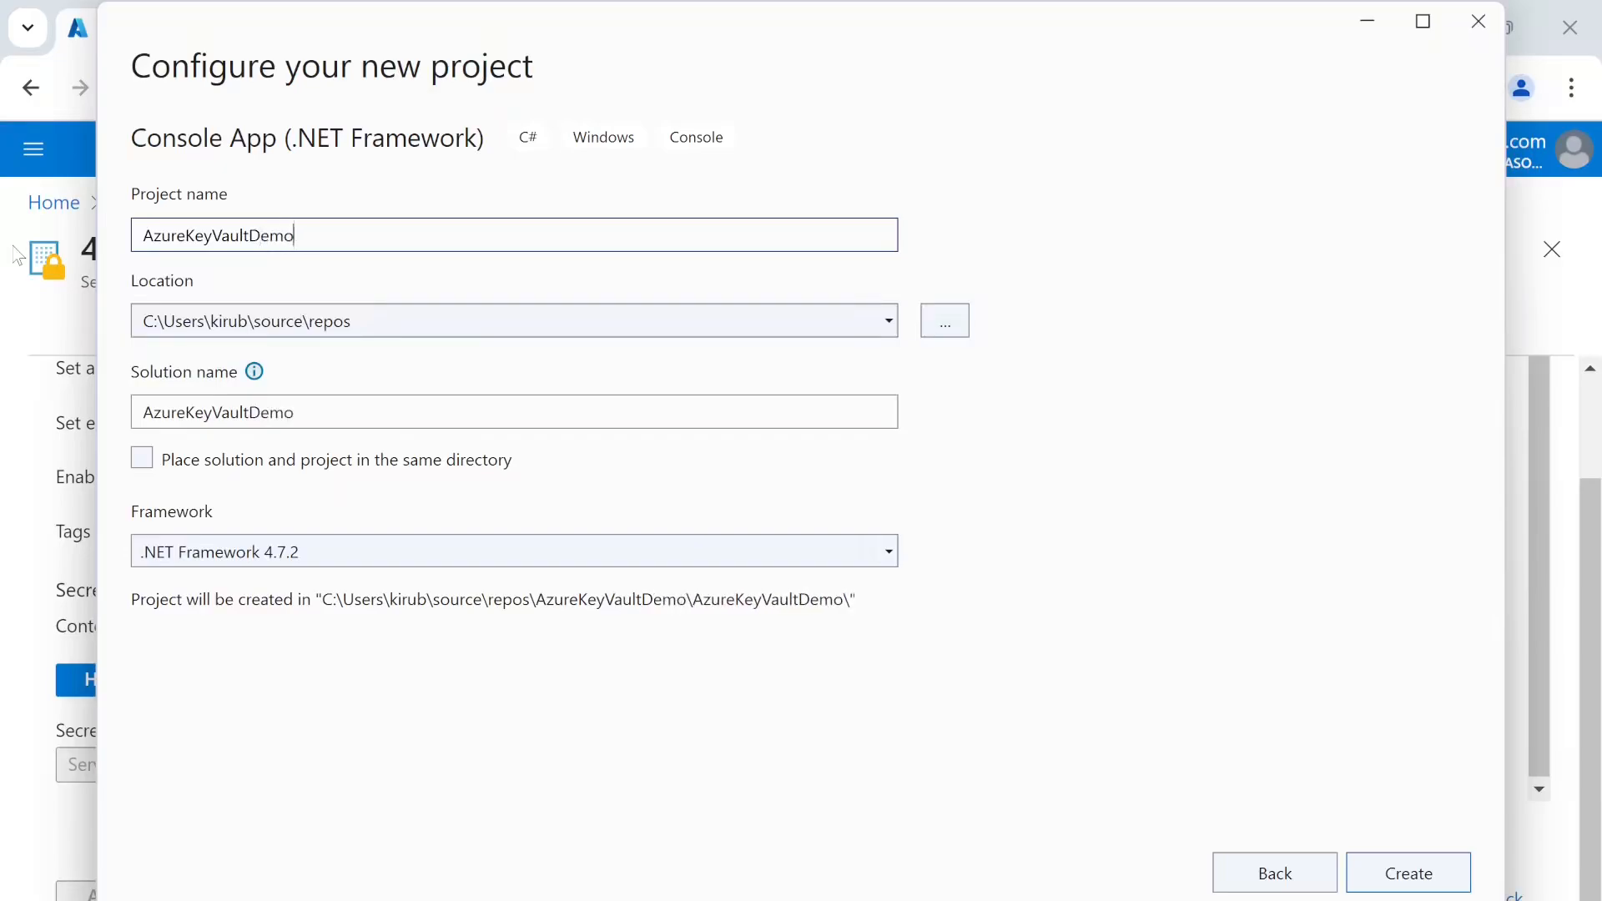
- Choose .NET Framework 4.7.2 as the target framework and create the project
click(200, 552)
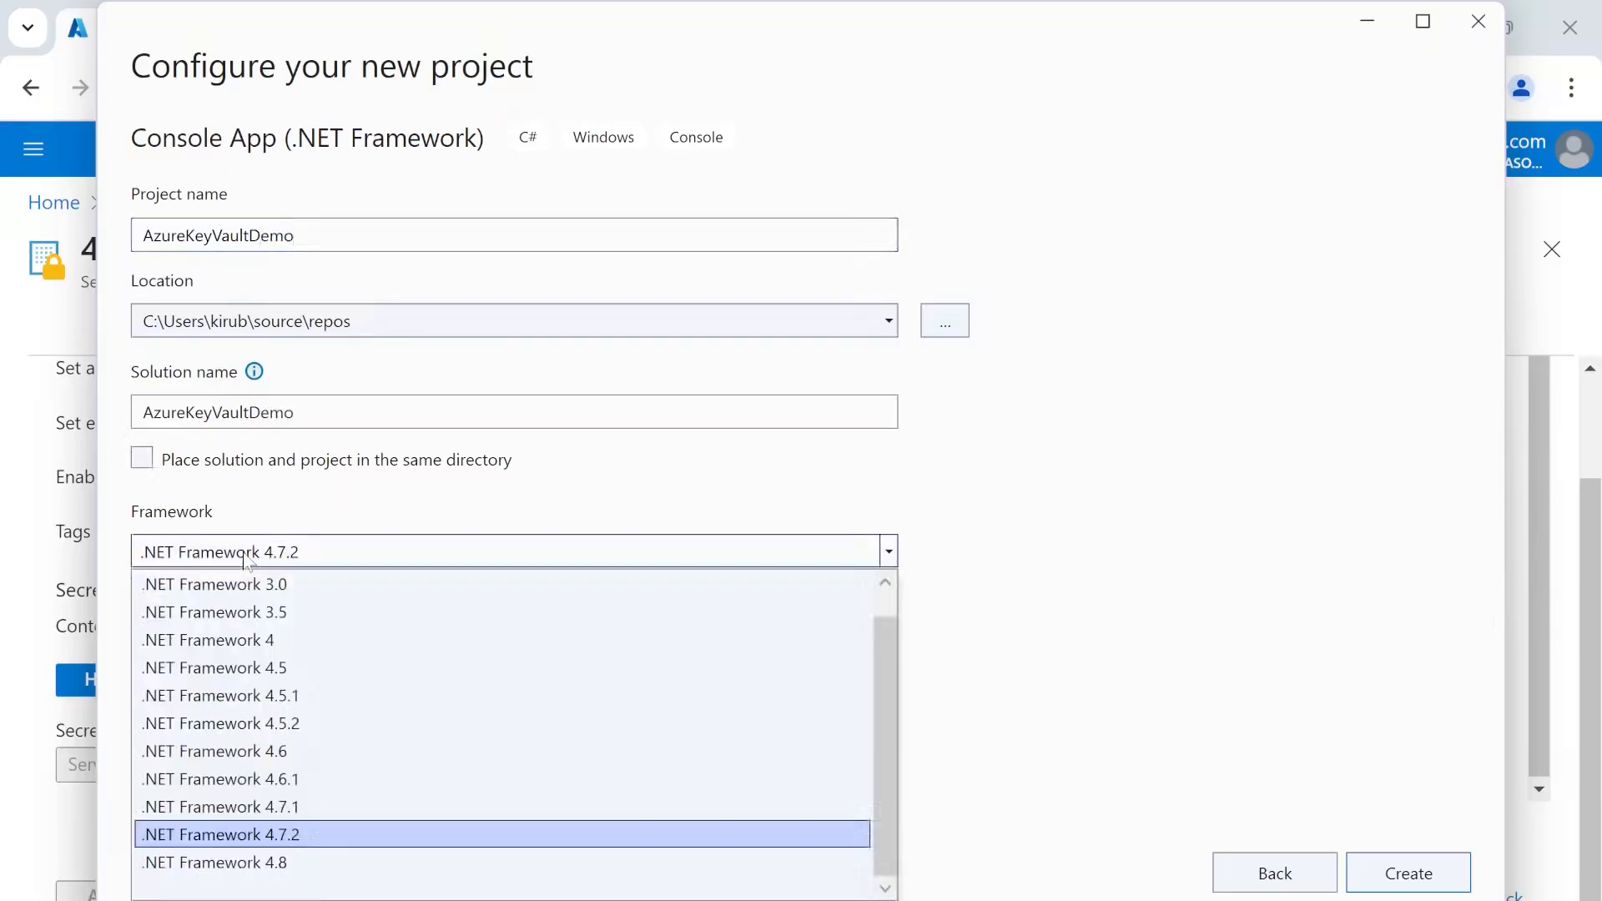
click(296, 864)
click(310, 551)
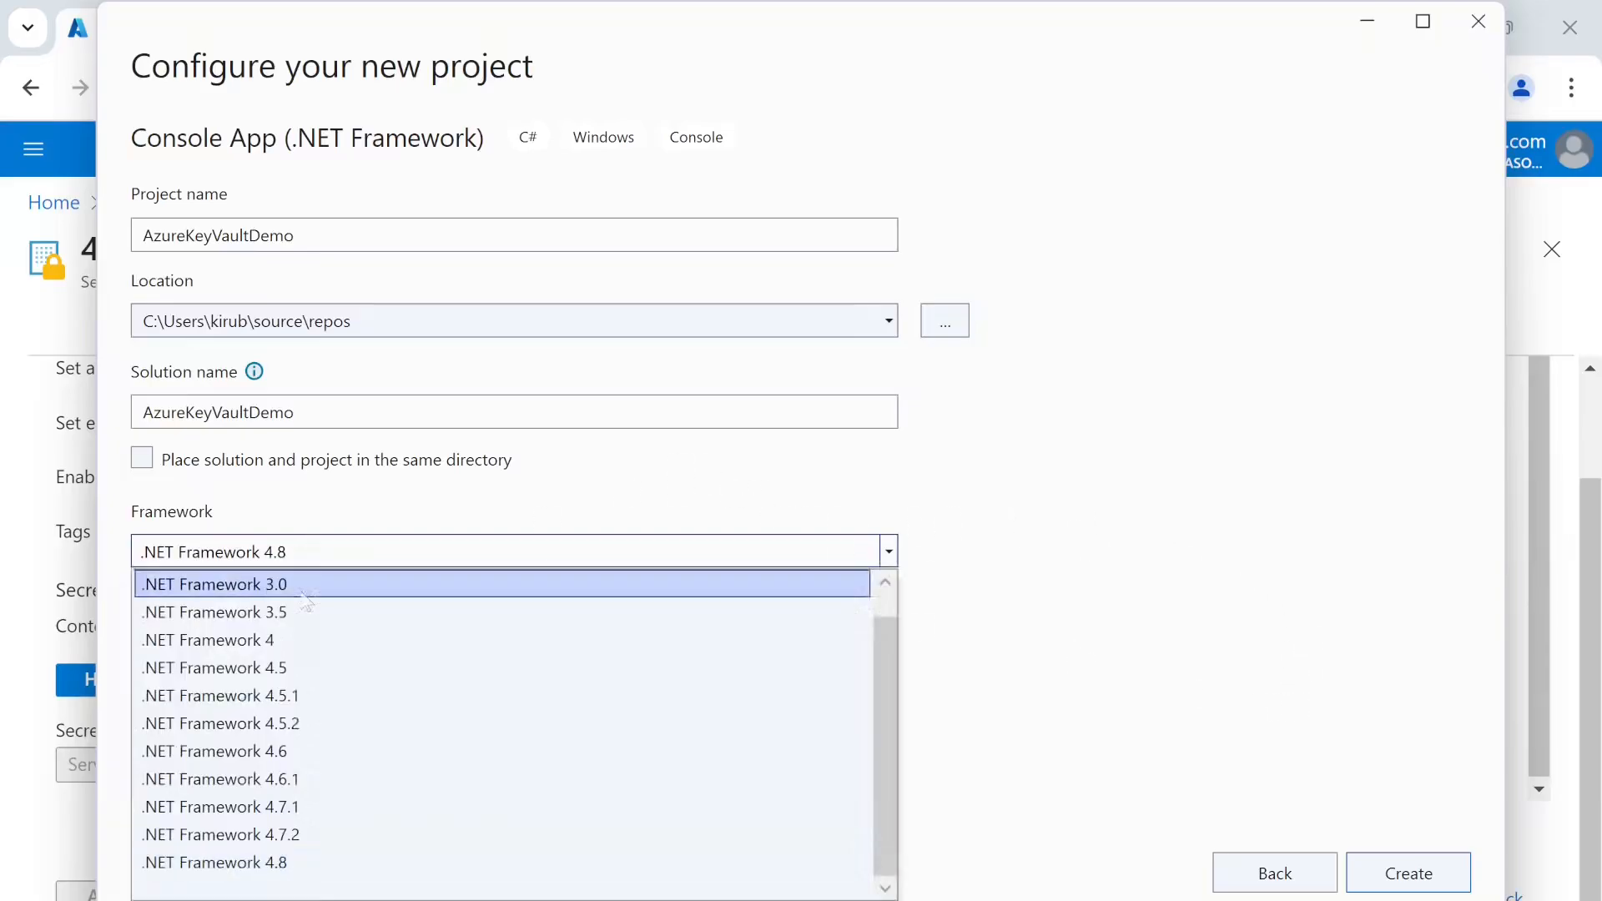
click(262, 835)
click(1408, 872)
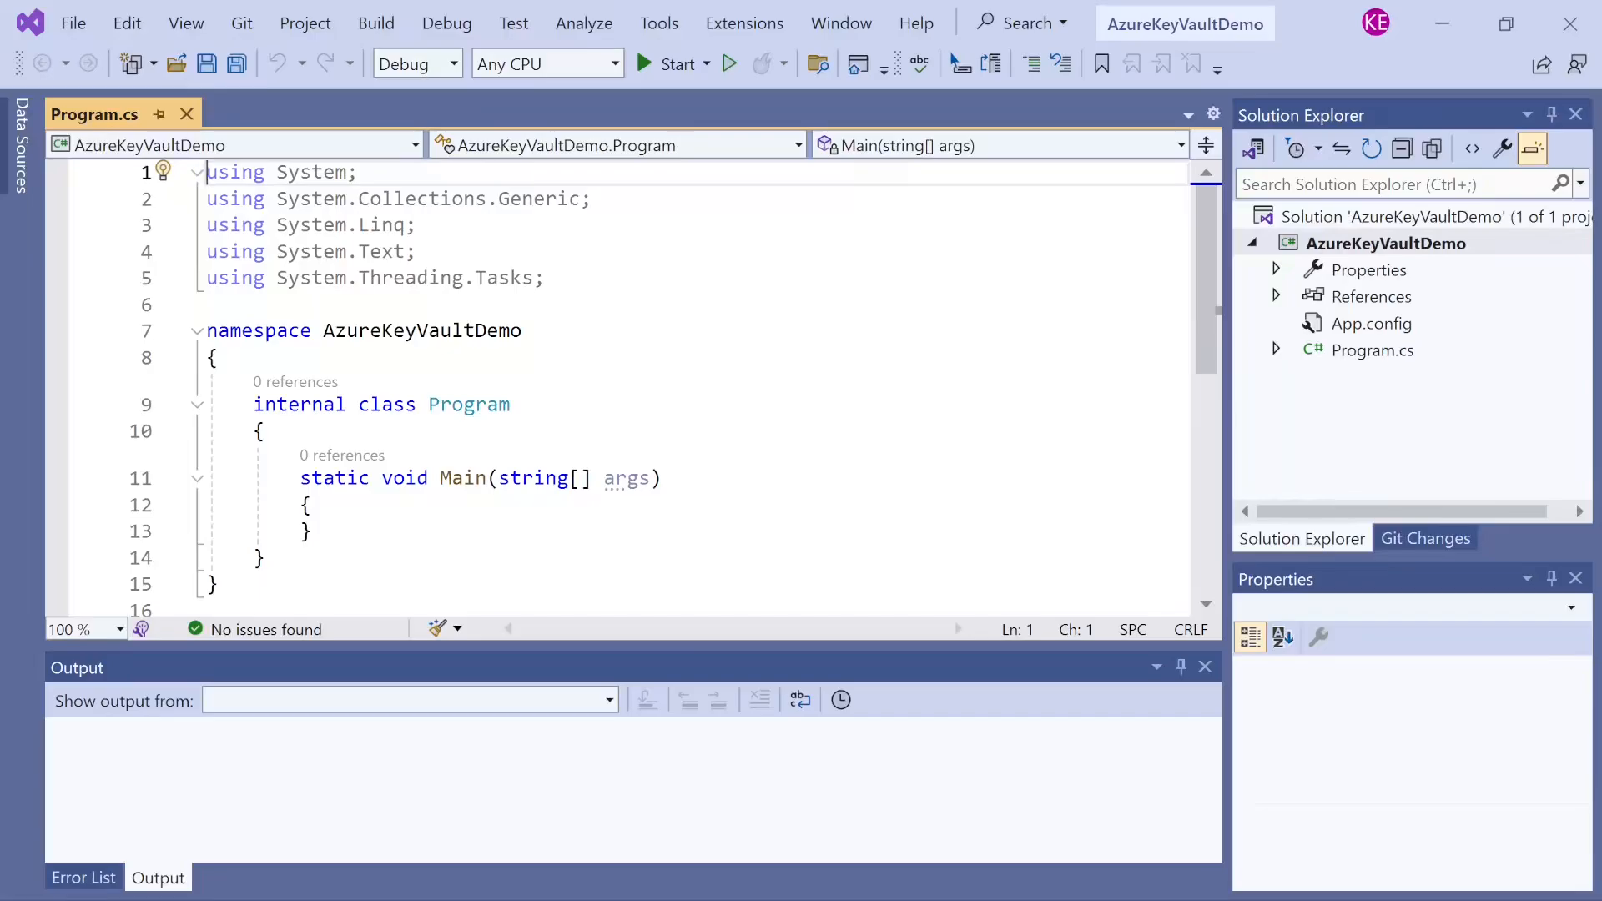
- Open the NuGet Package Manager for the AzureKeyVaultDemo project and search for Azure.Identity, copying the name from code.txt in Notepad
right_click(1331, 244)
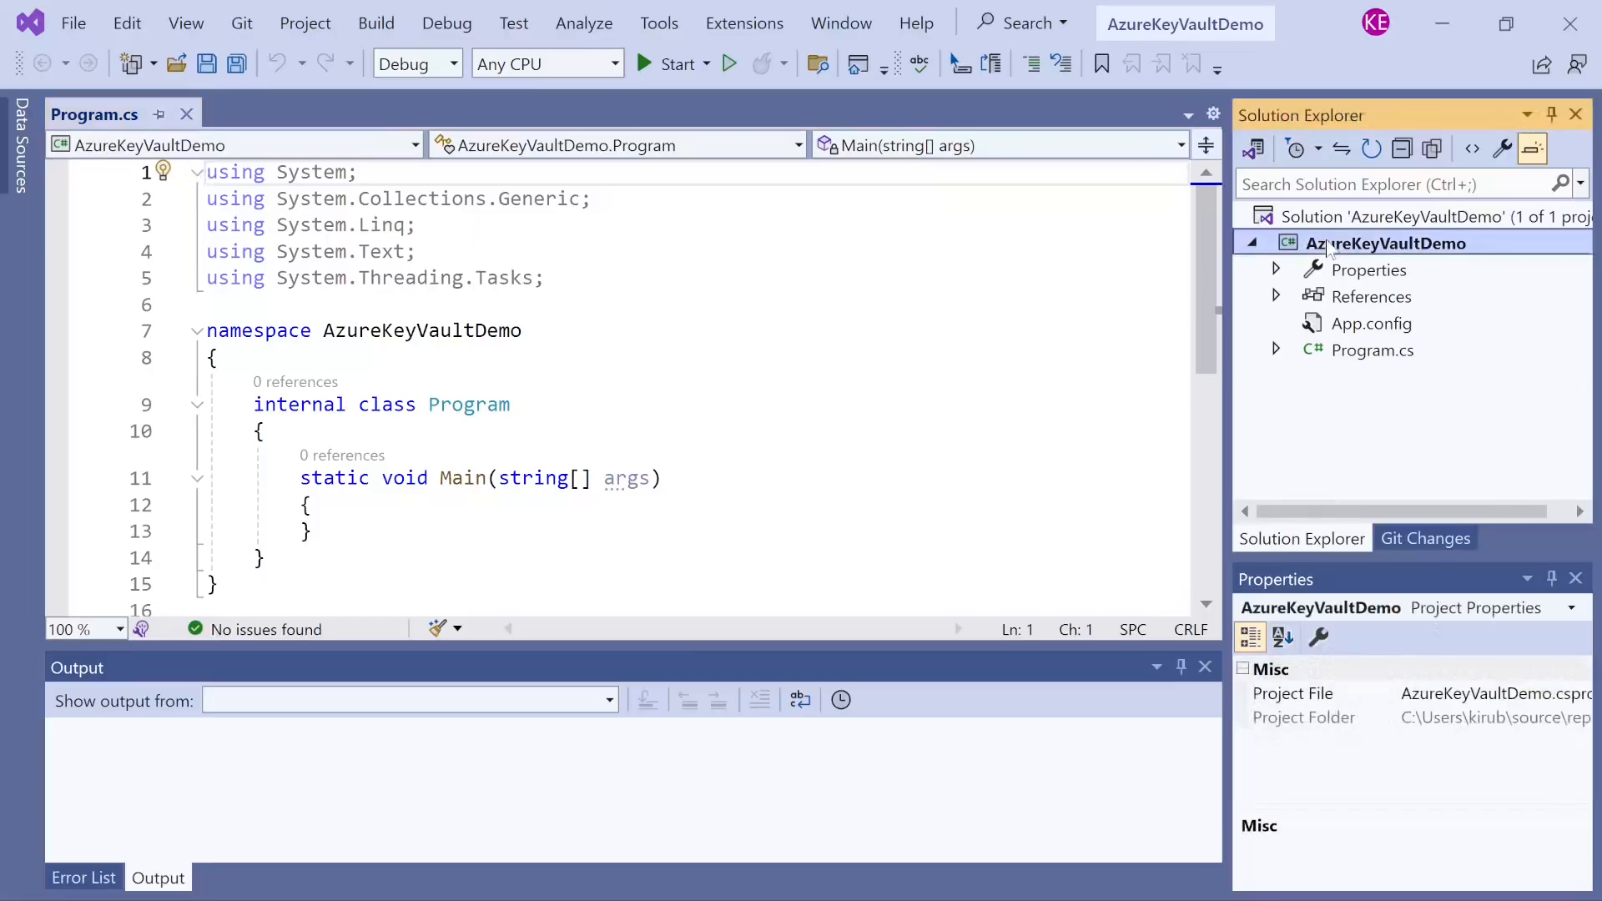
click(1260, 409)
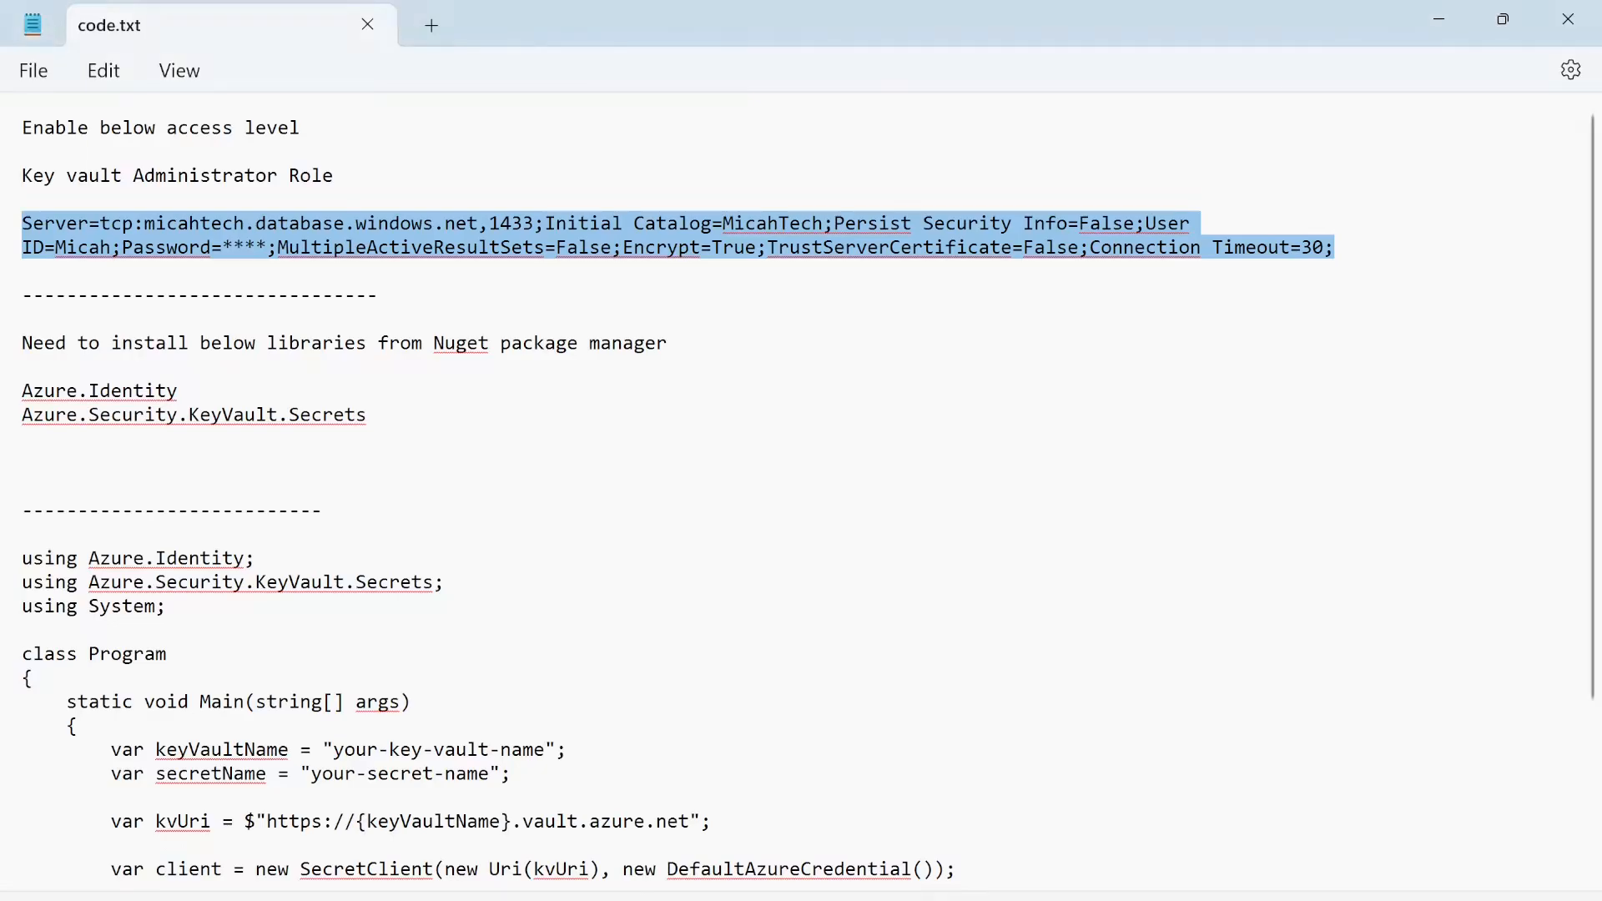
drag(181, 392, 1, 393)
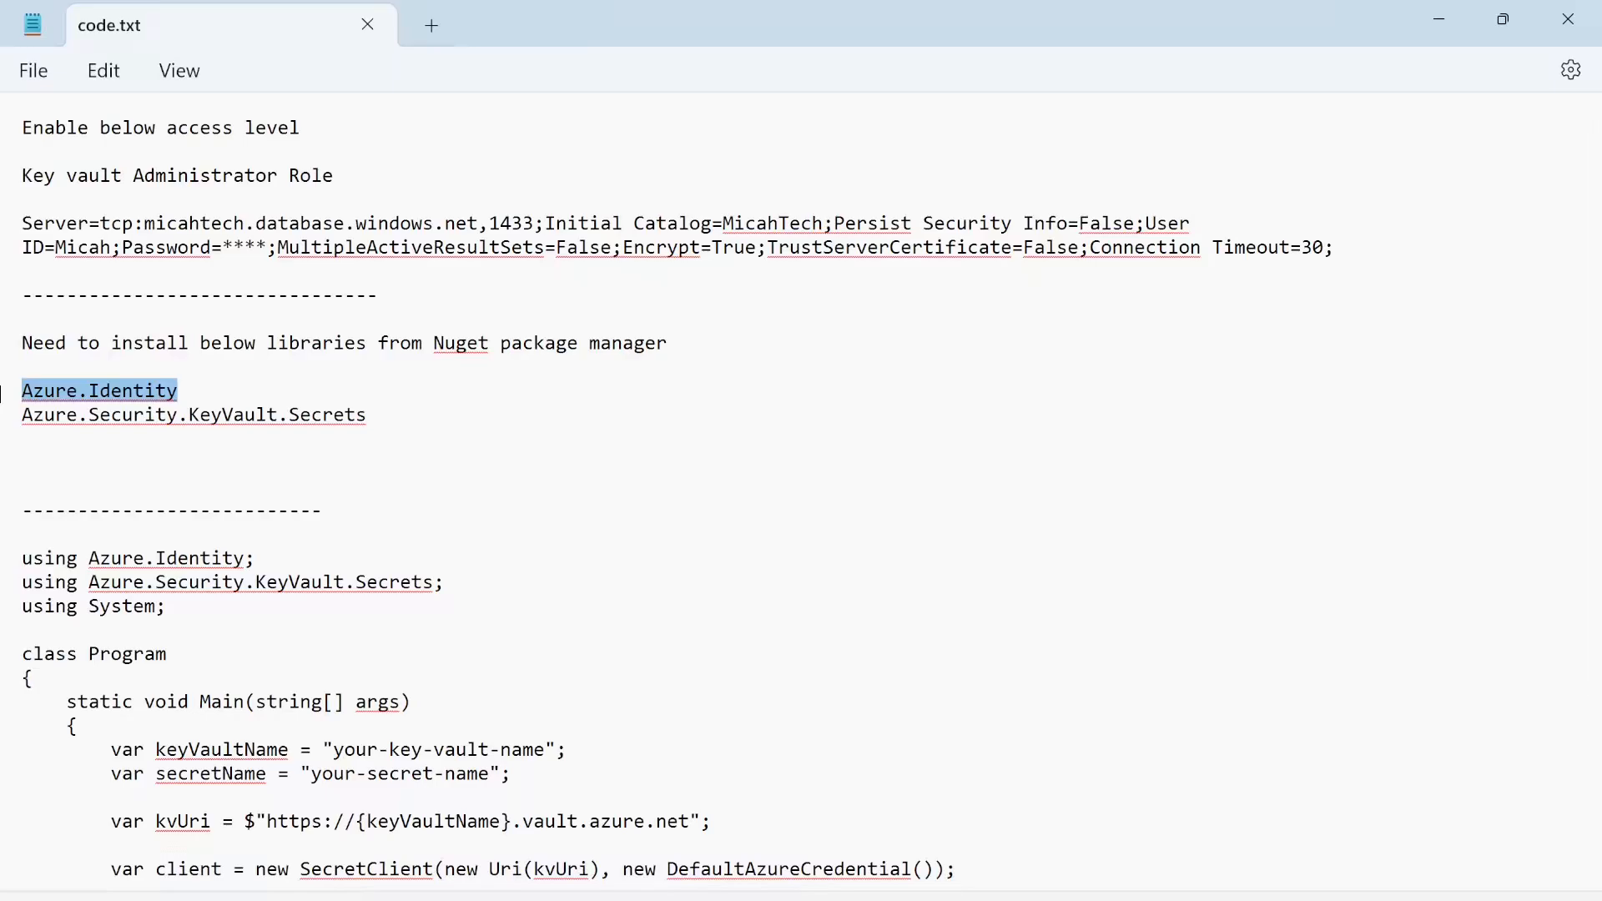
key(alt+Tab)
click(190, 215)
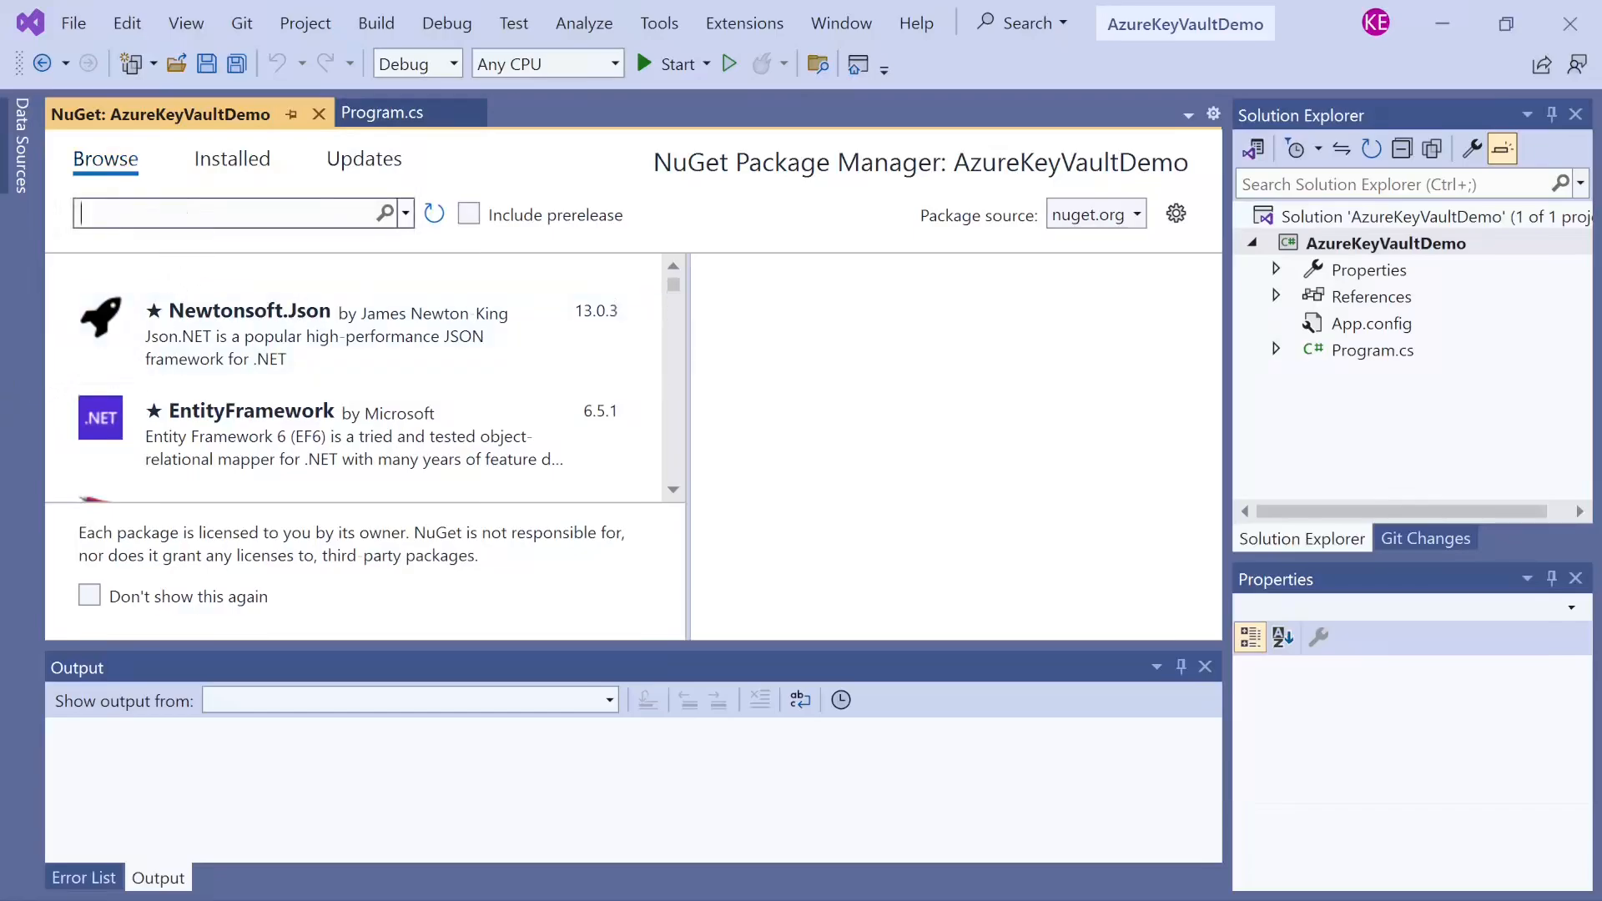
key(ctrl+v)
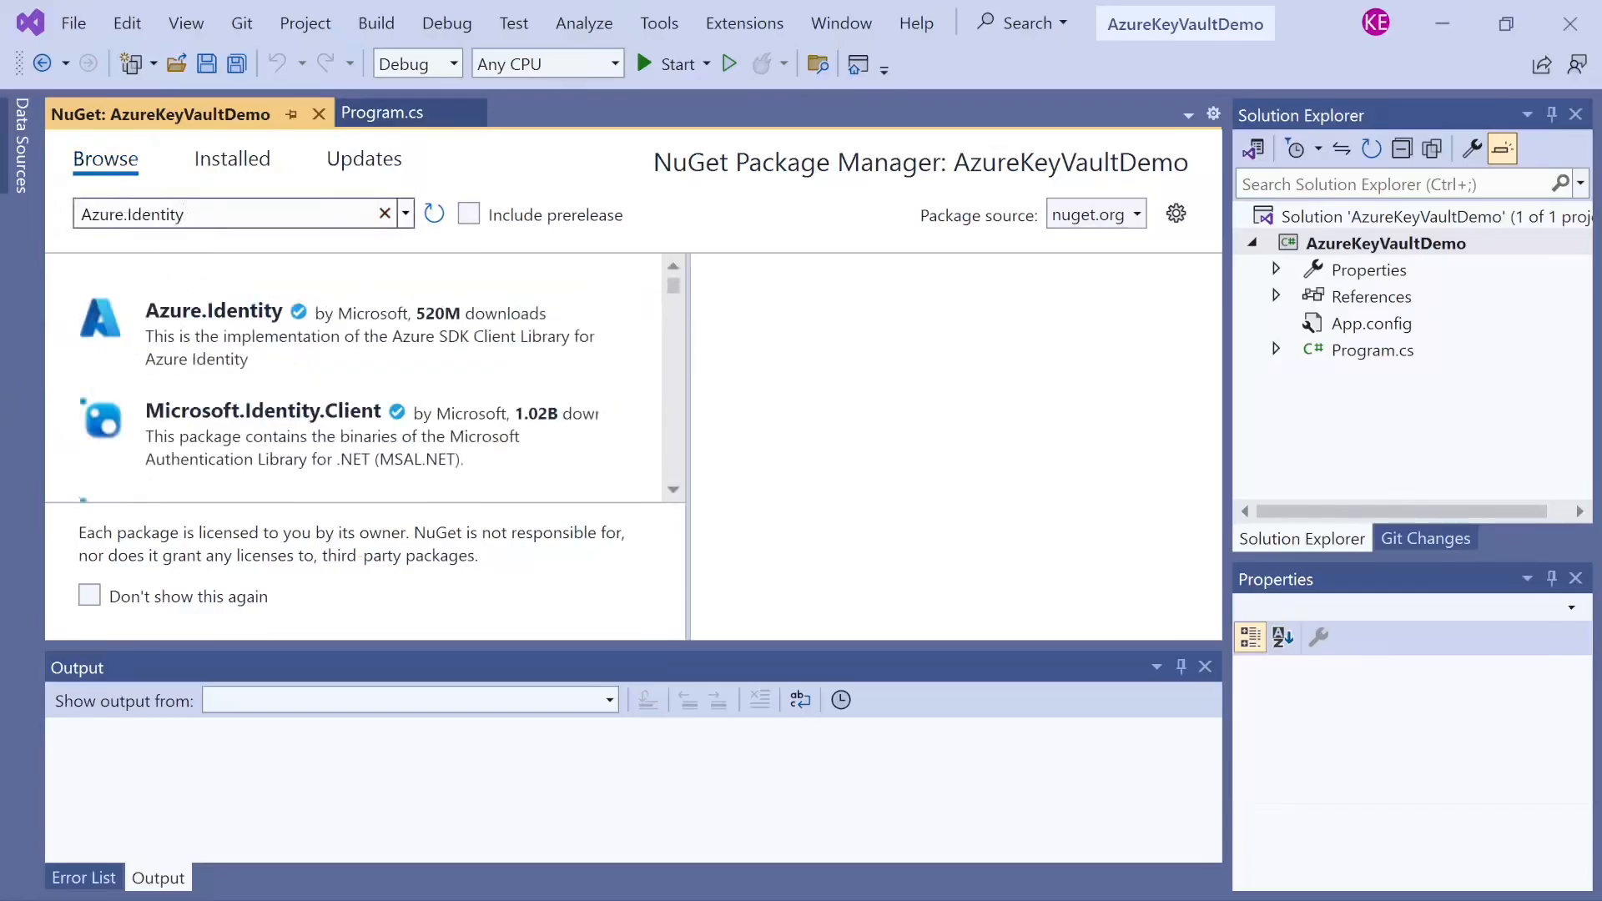
- Install the latest stable Azure.Identity 1.12.0 package into AzureKeyVaultDemo, applying the previewed changes and accepting the license
click(252, 310)
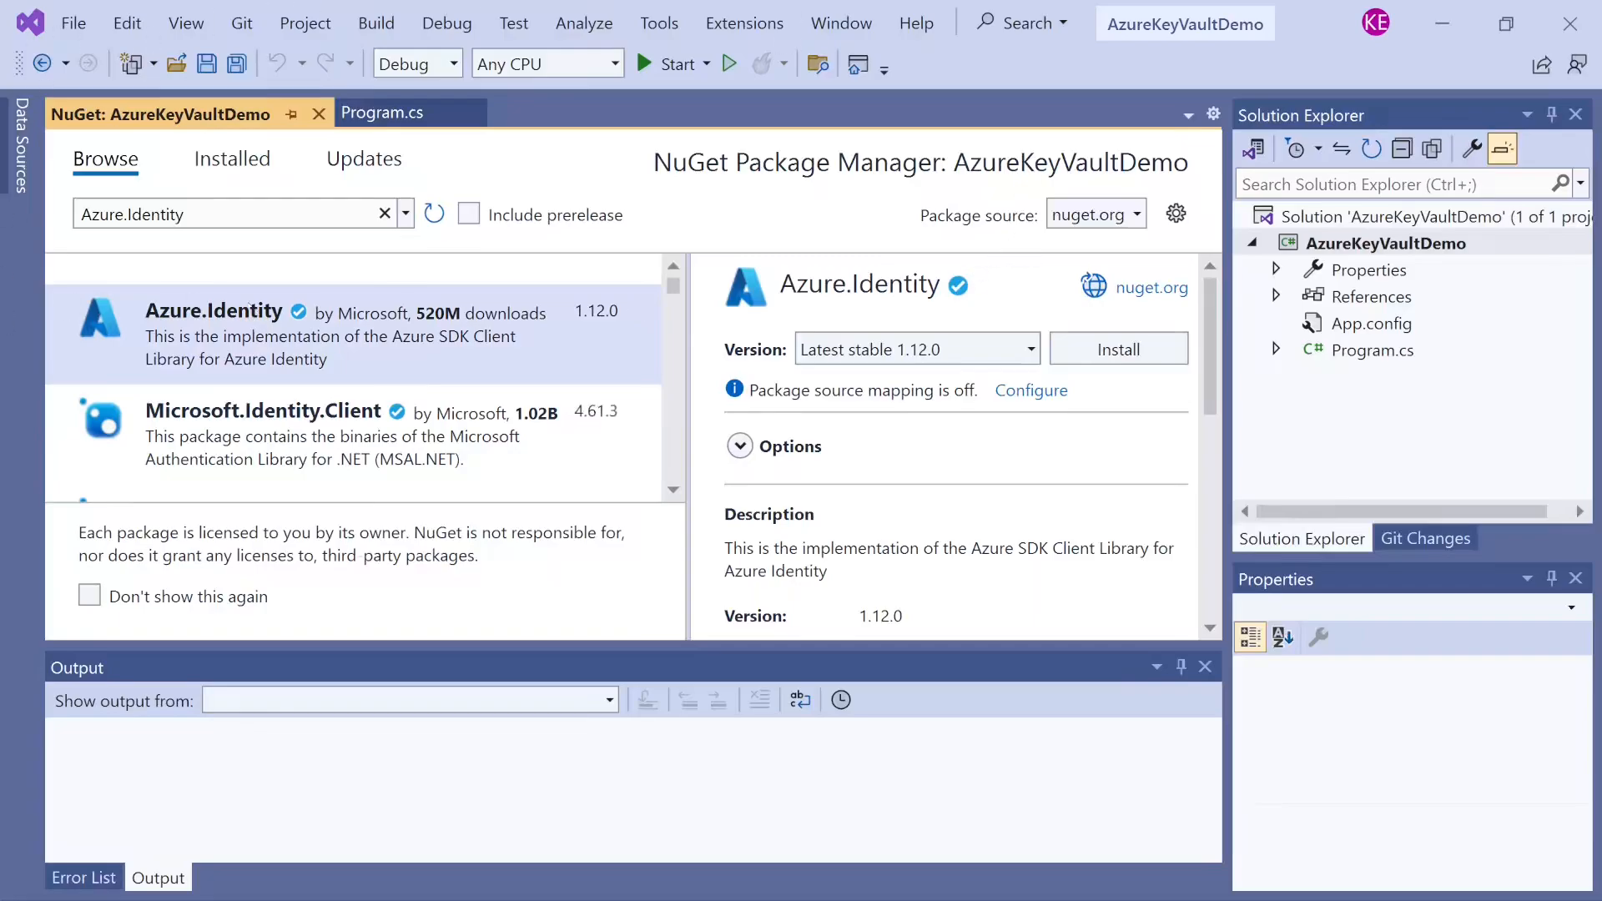
click(1100, 339)
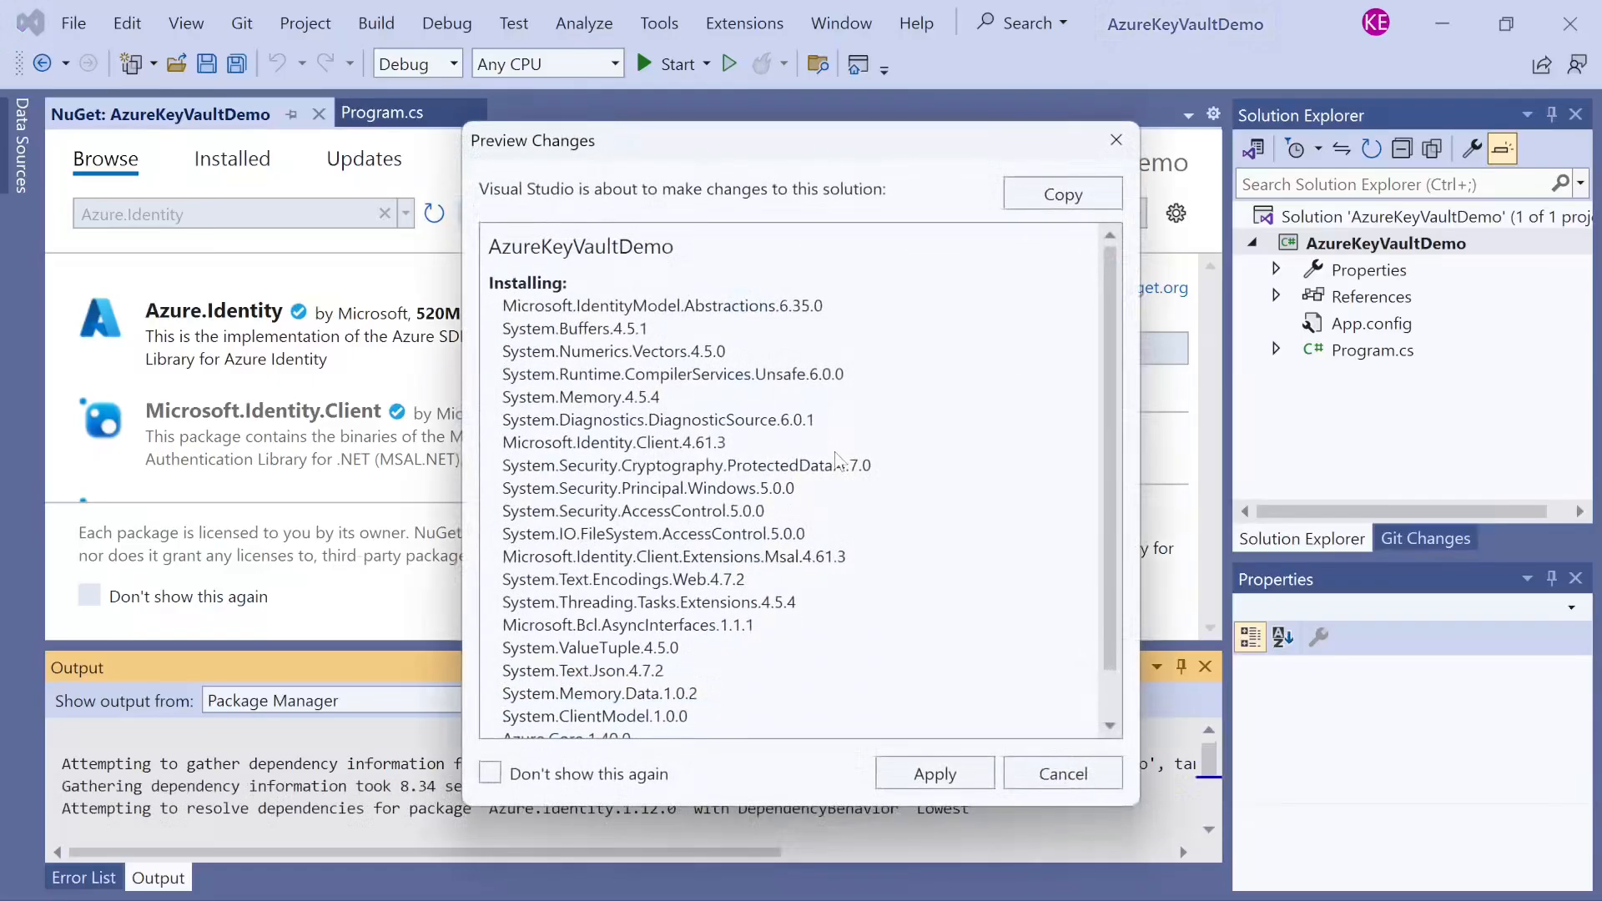
scroll(950, 564, down, 1)
click(935, 773)
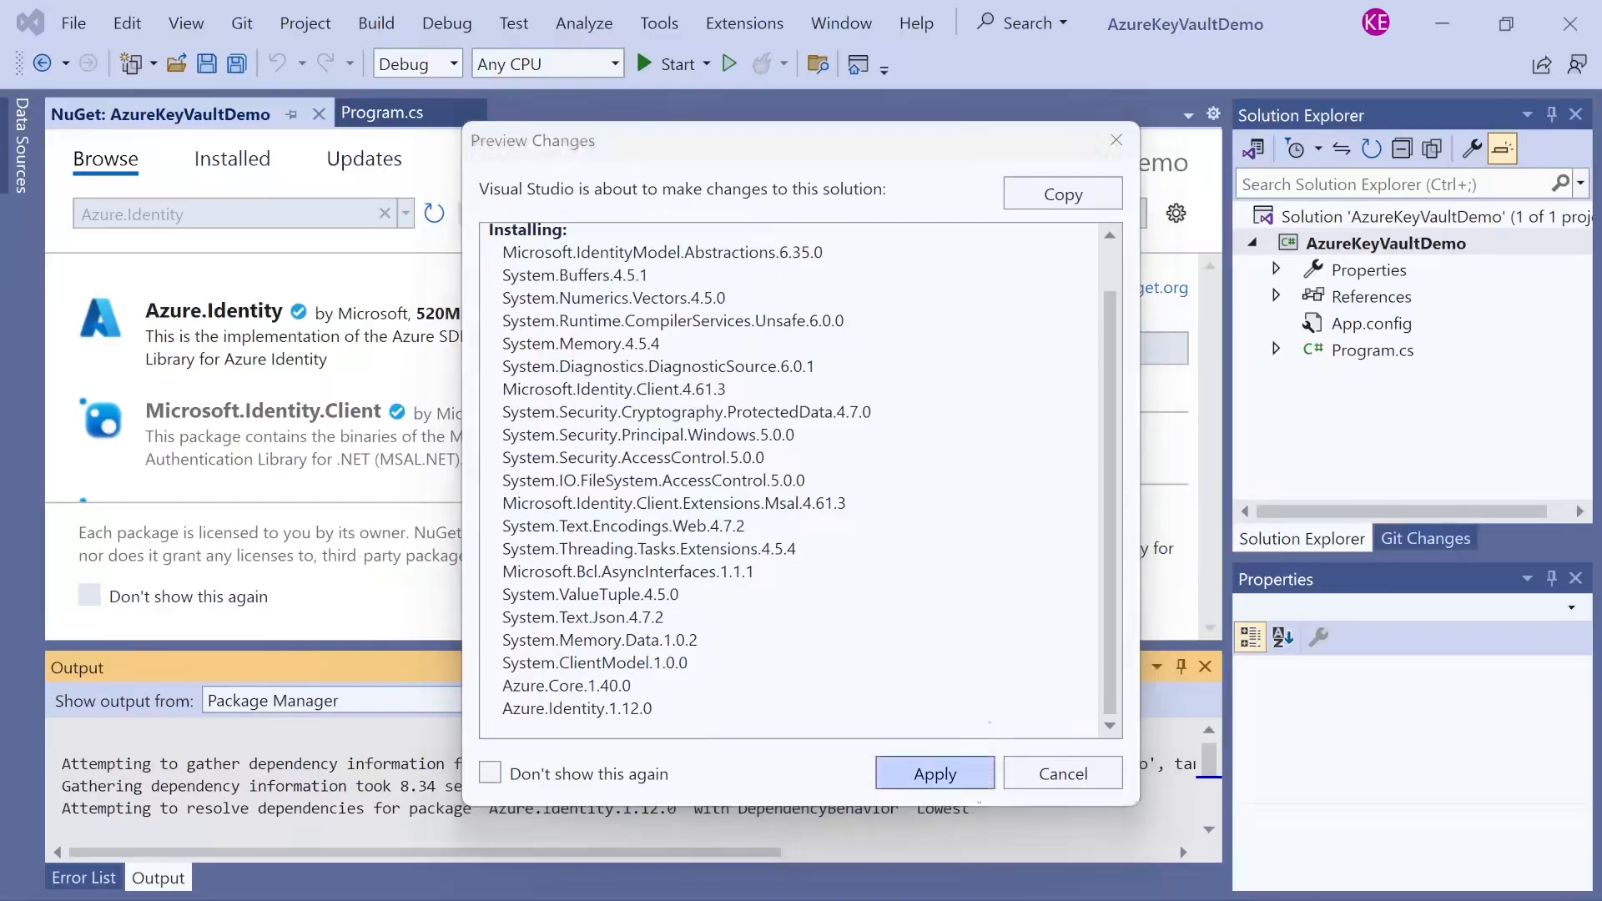
click(882, 737)
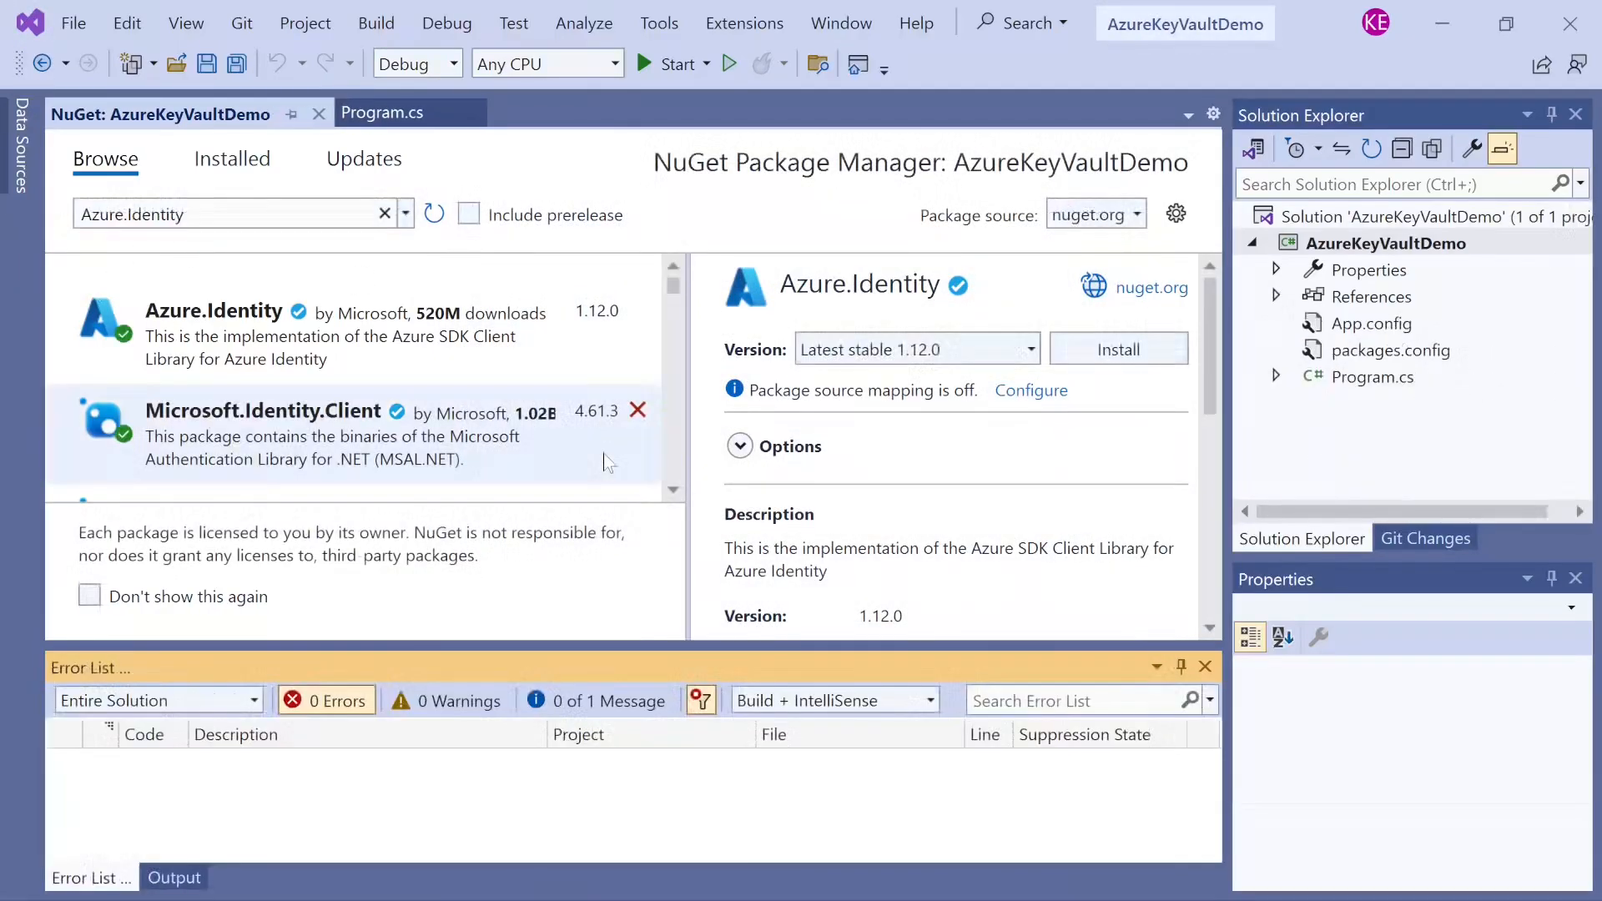
- Copy the package name Azure.Security.KeyVault.Secrets from code.txt in Notepad and search for it in Visual Studio's NuGet Package Manager
key(alt+Tab)
drag(368, 414, 3, 424)
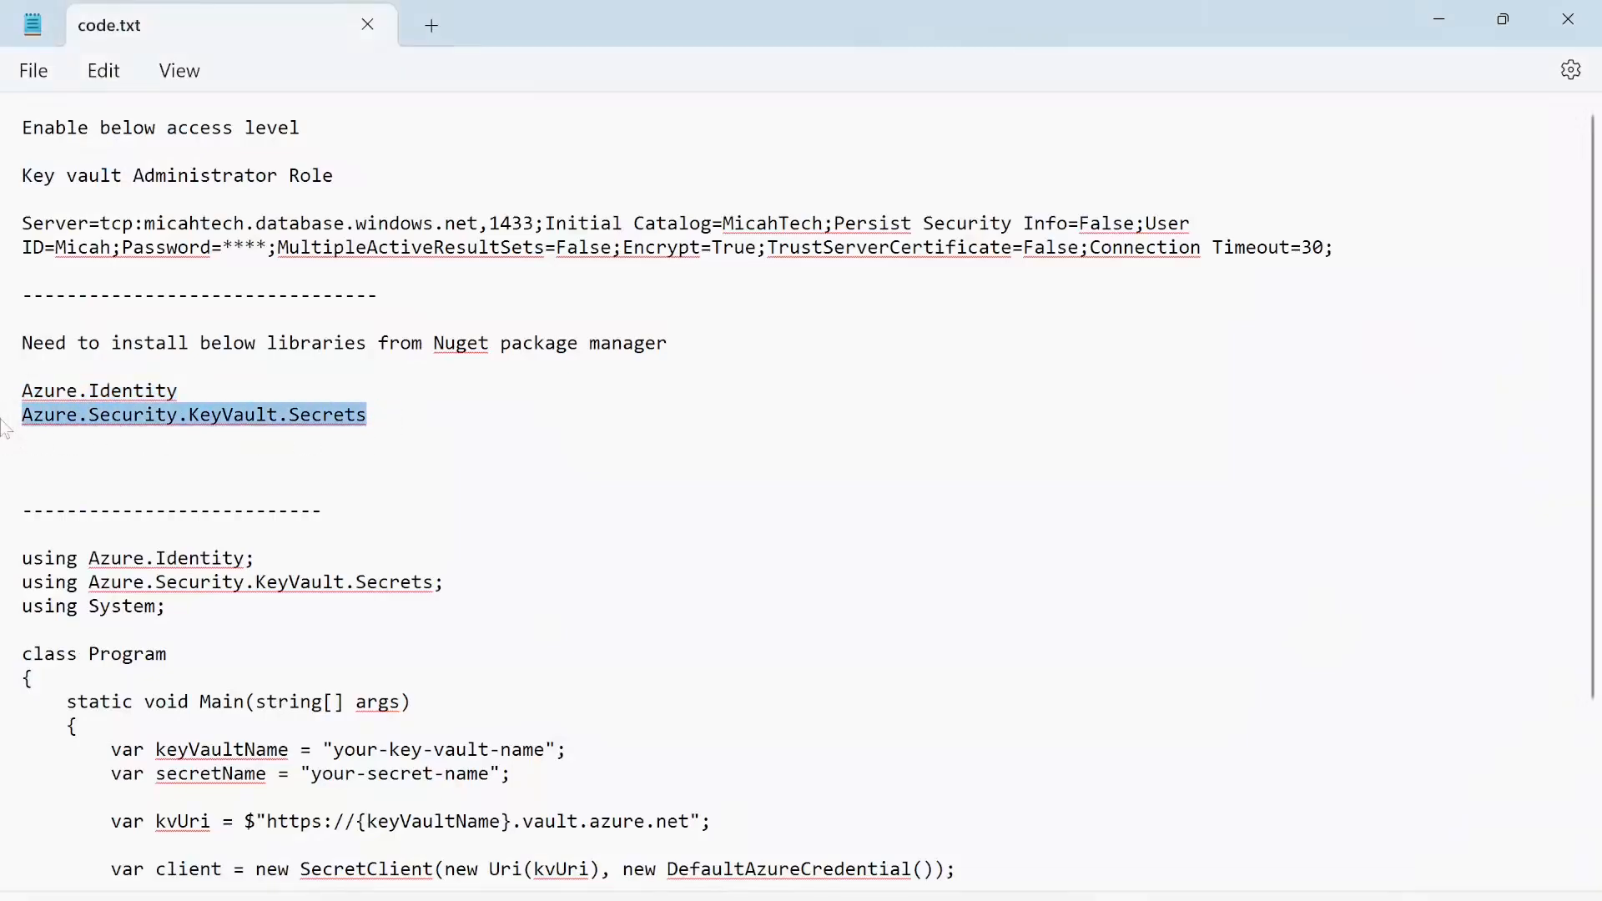
key(alt+Tab)
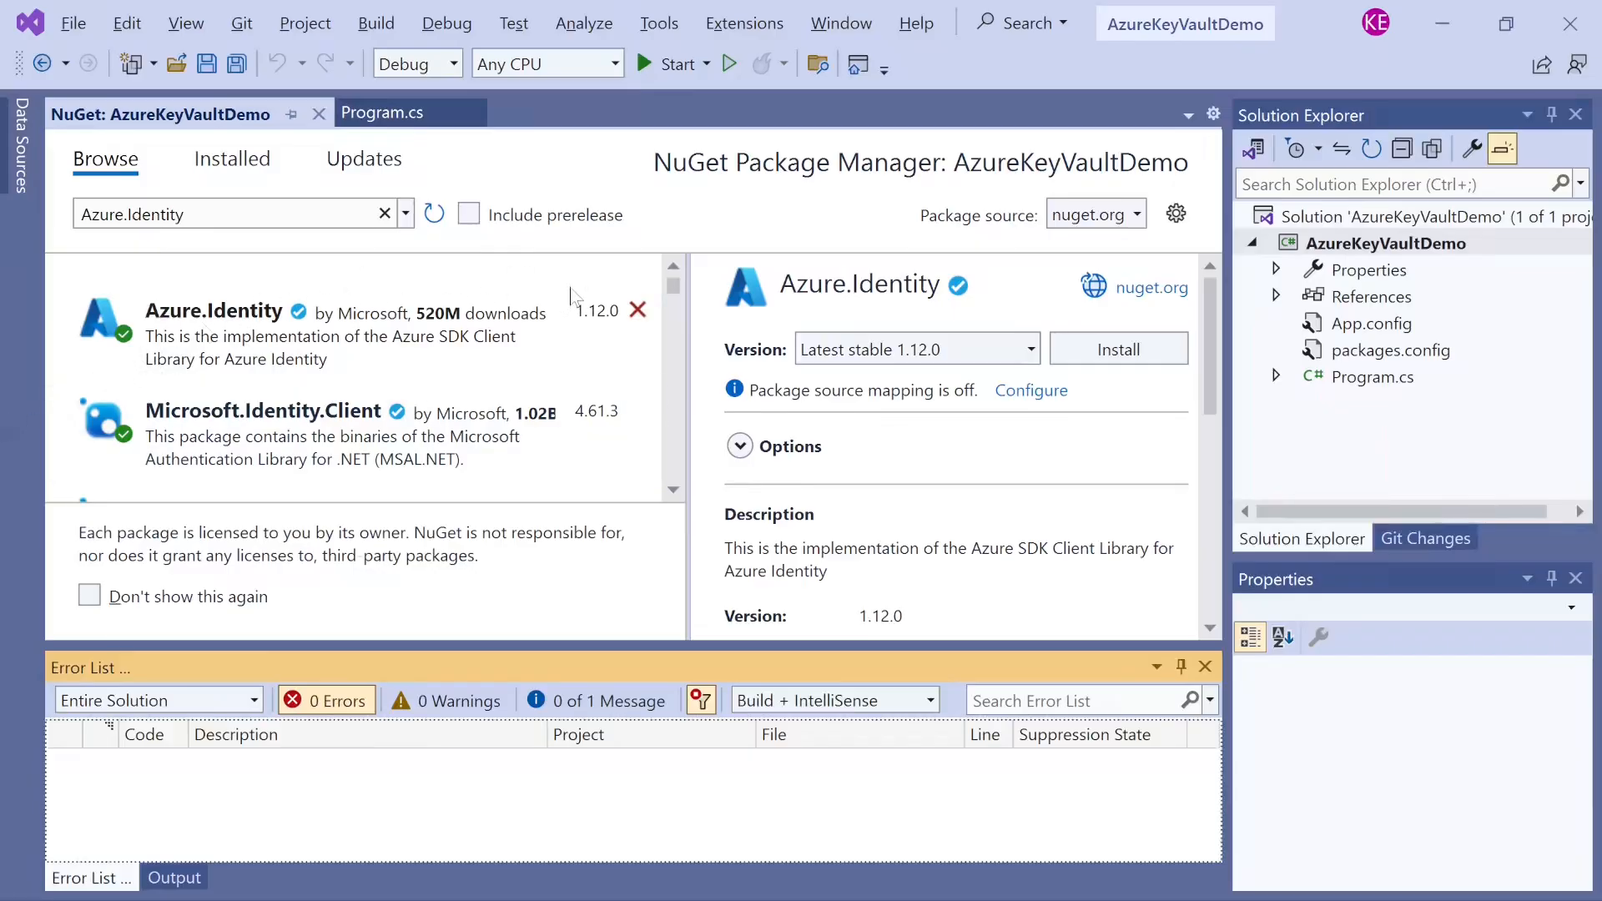
click(239, 342)
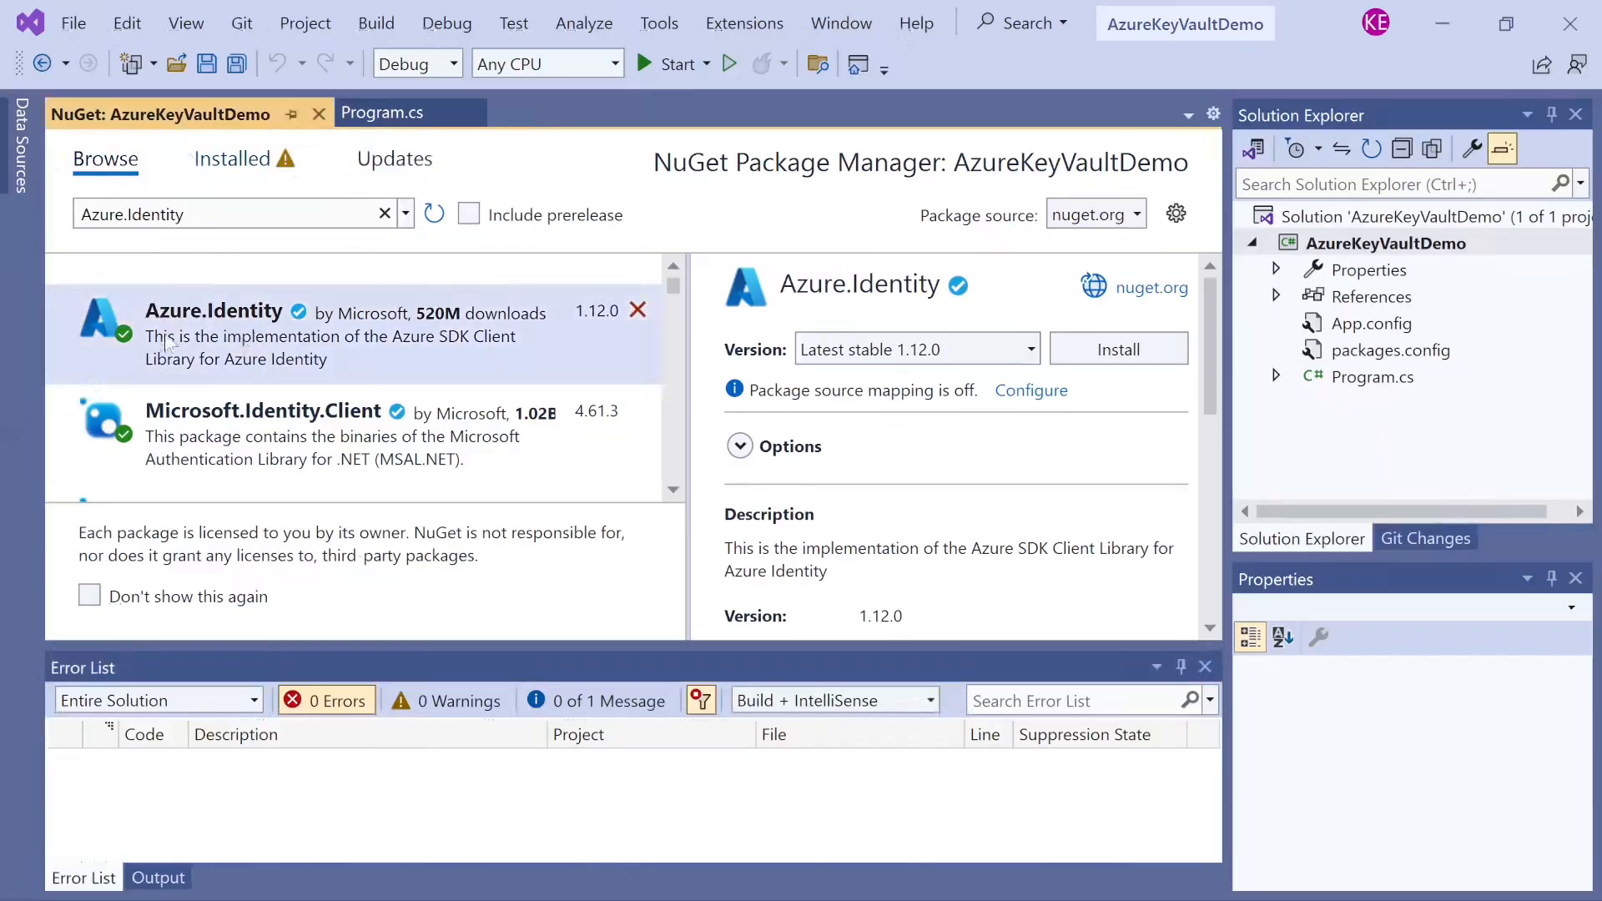
click(194, 215)
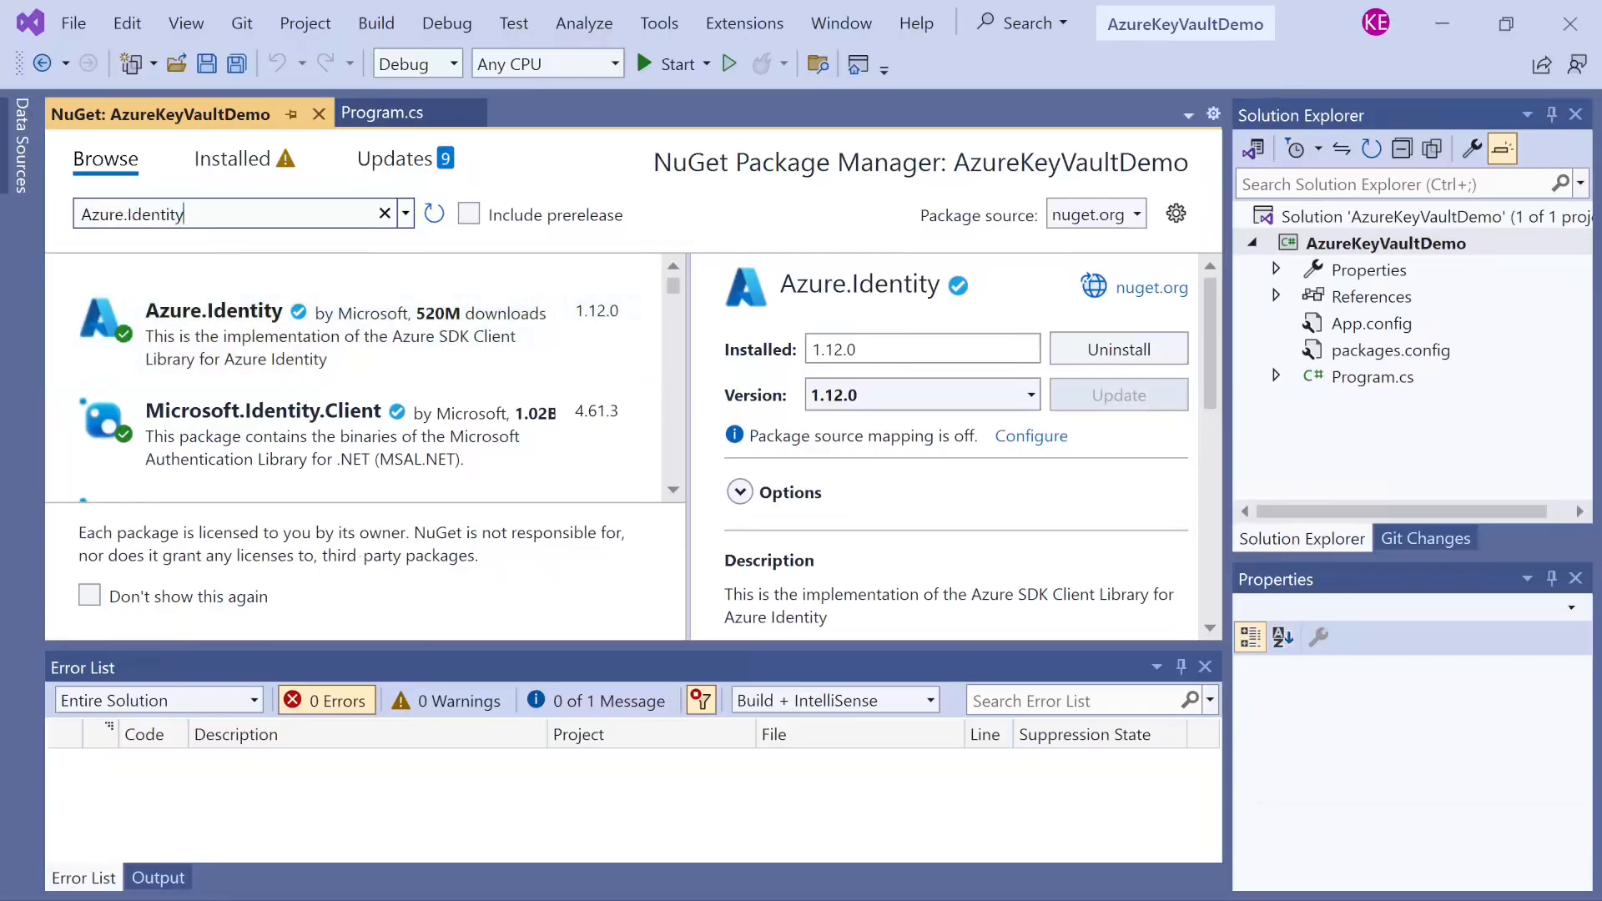
drag(193, 214, 71, 218)
key(ctrl+v)
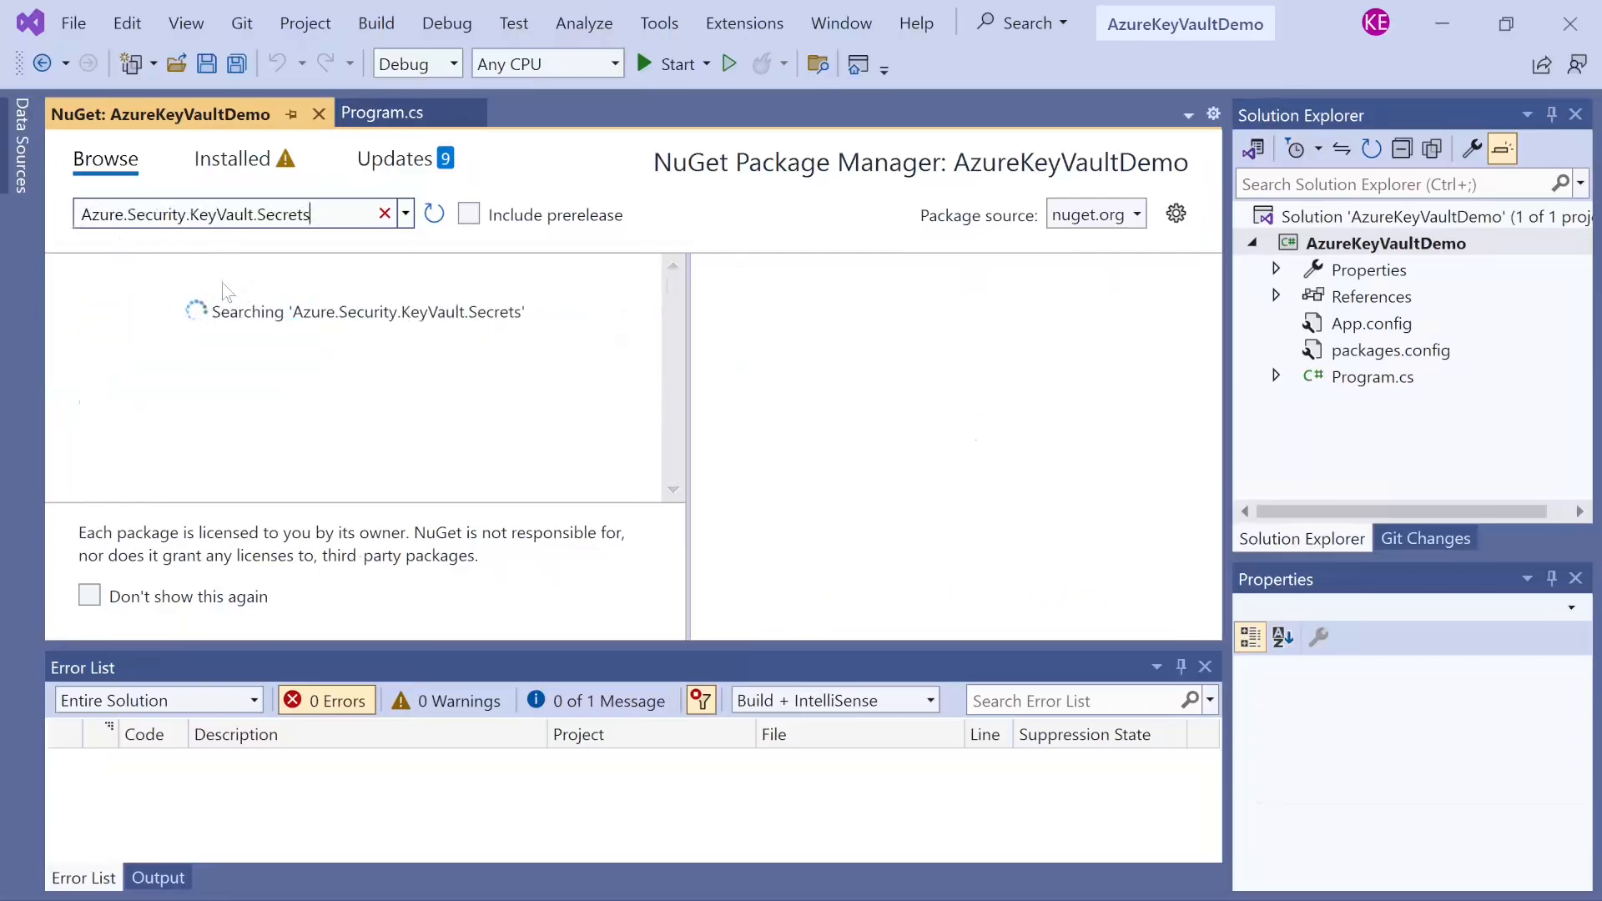
- Install the latest stable Azure.Security.KeyVault.Secrets 4.6.0 package, applying the previewed changes and accepting its license terms
click(255, 312)
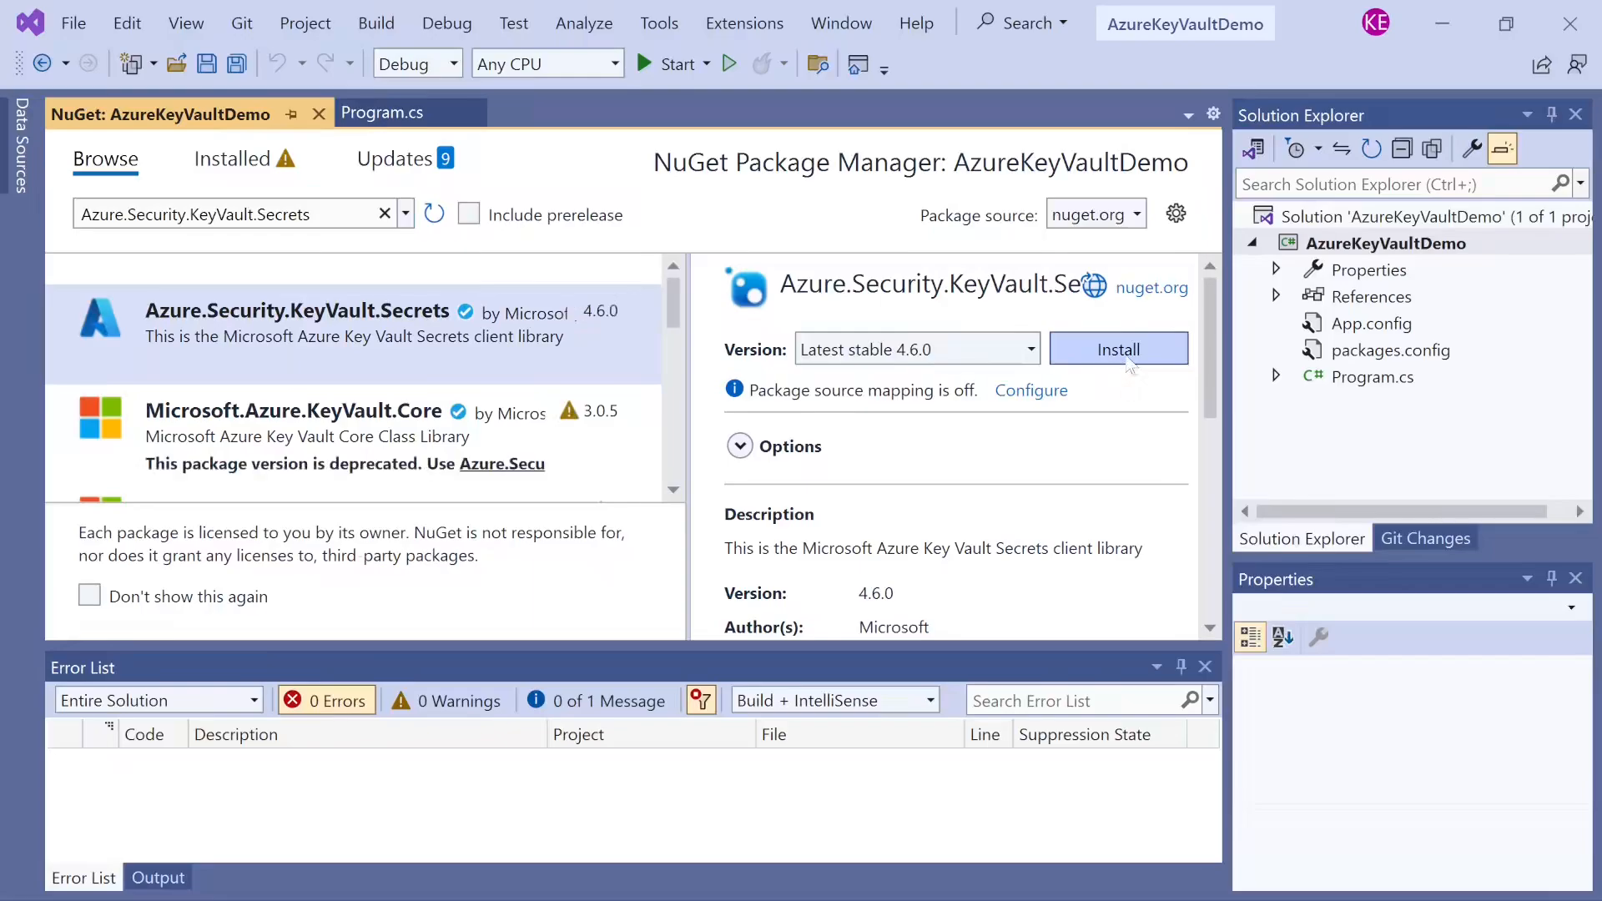
click(1085, 350)
click(1073, 343)
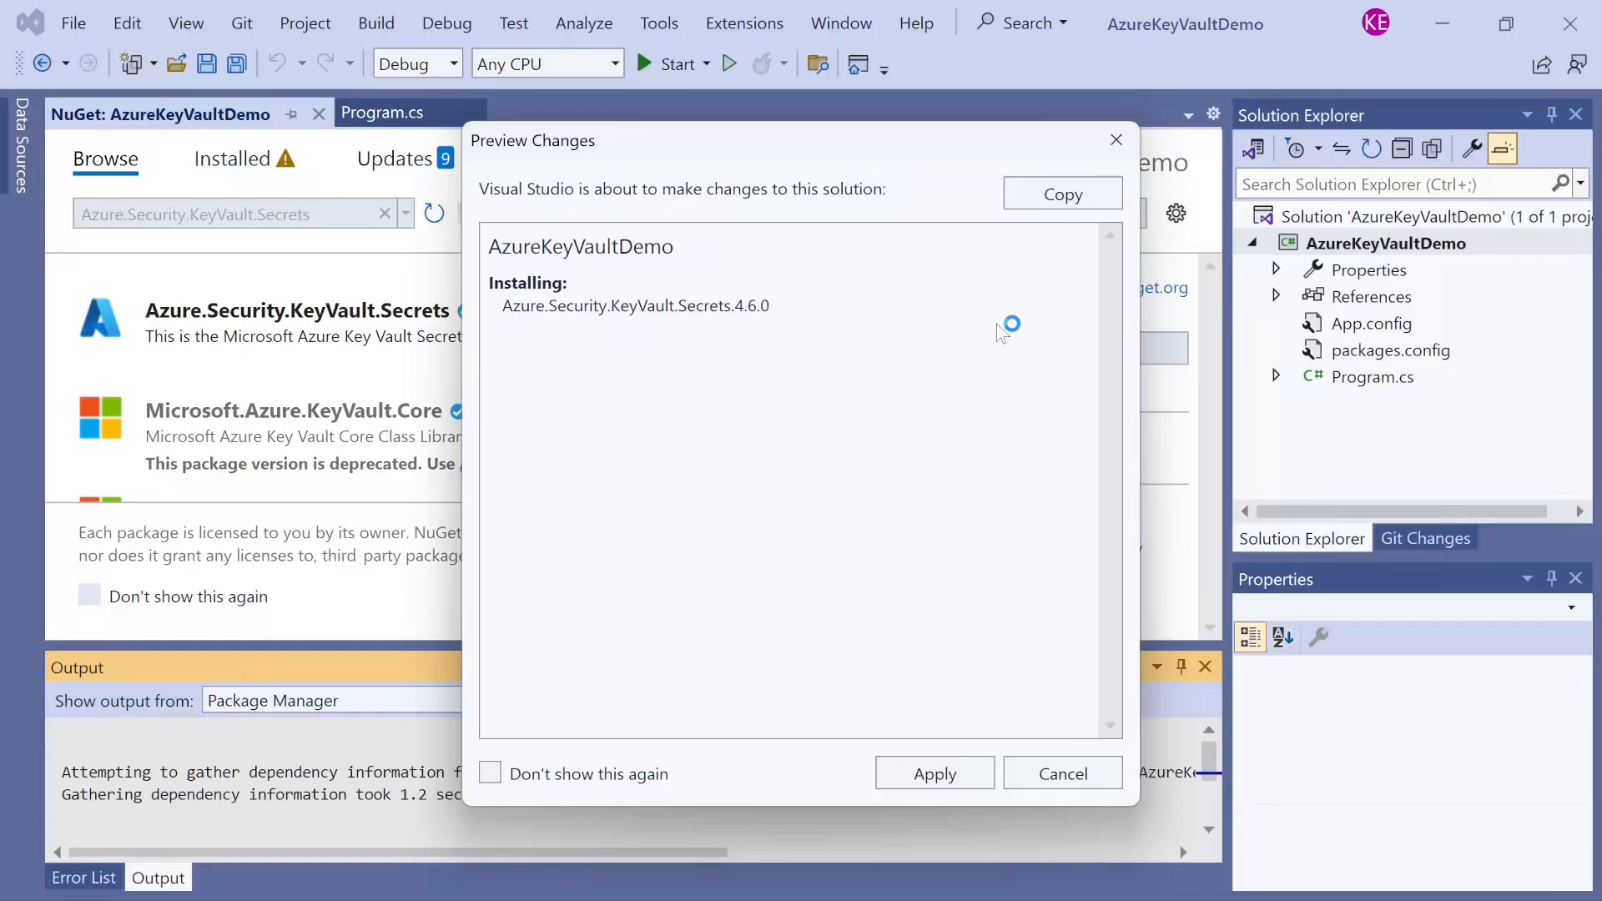
click(951, 775)
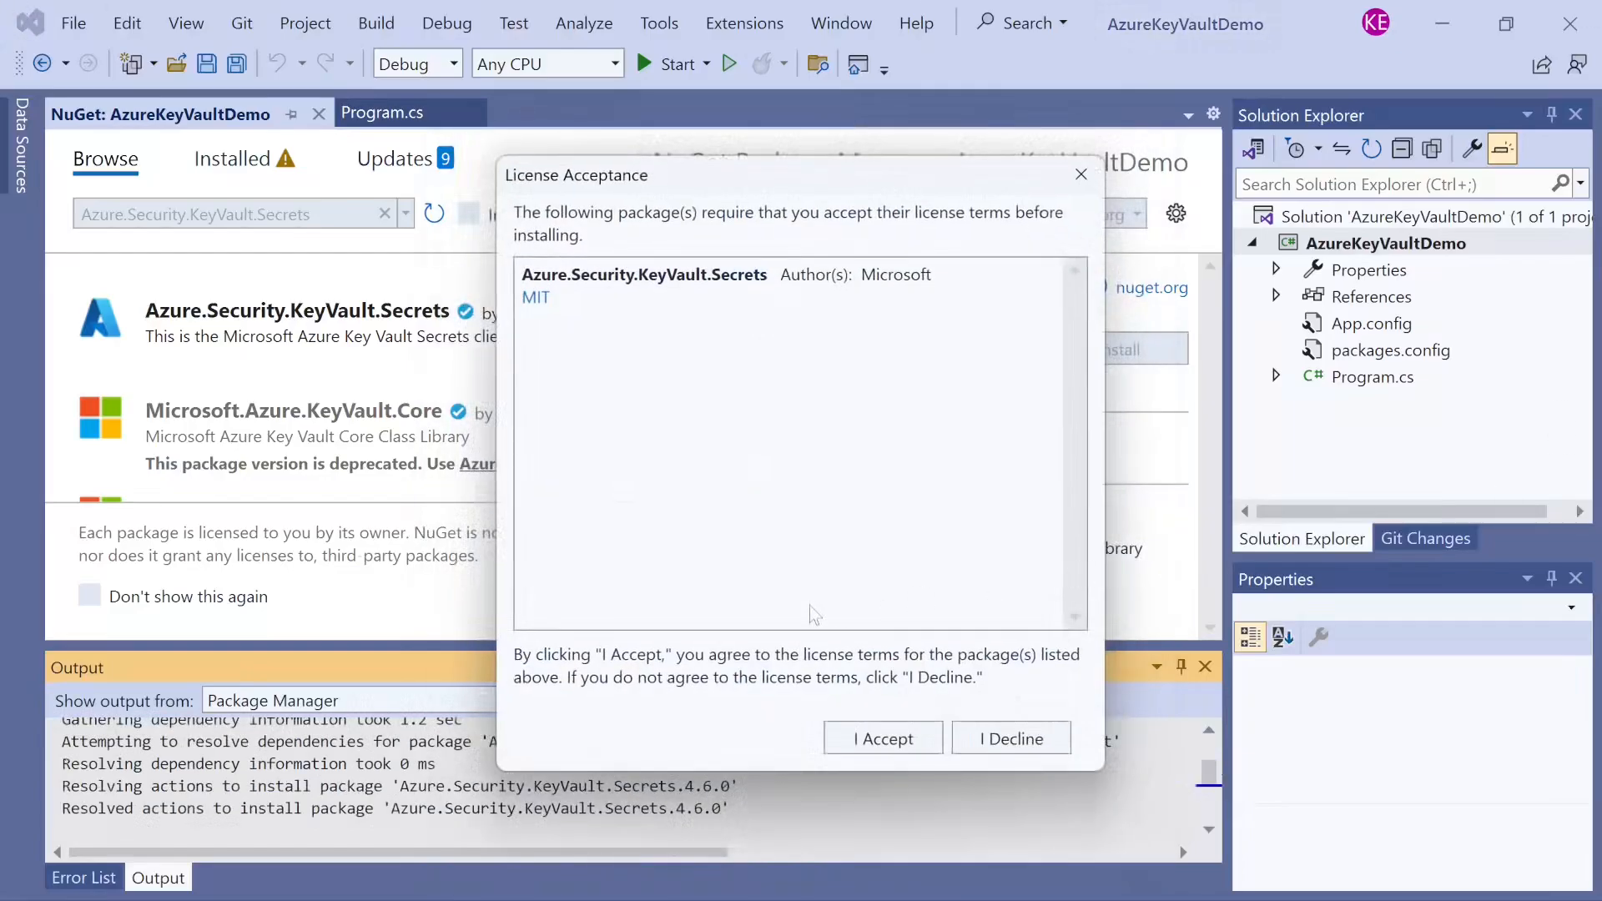
click(907, 747)
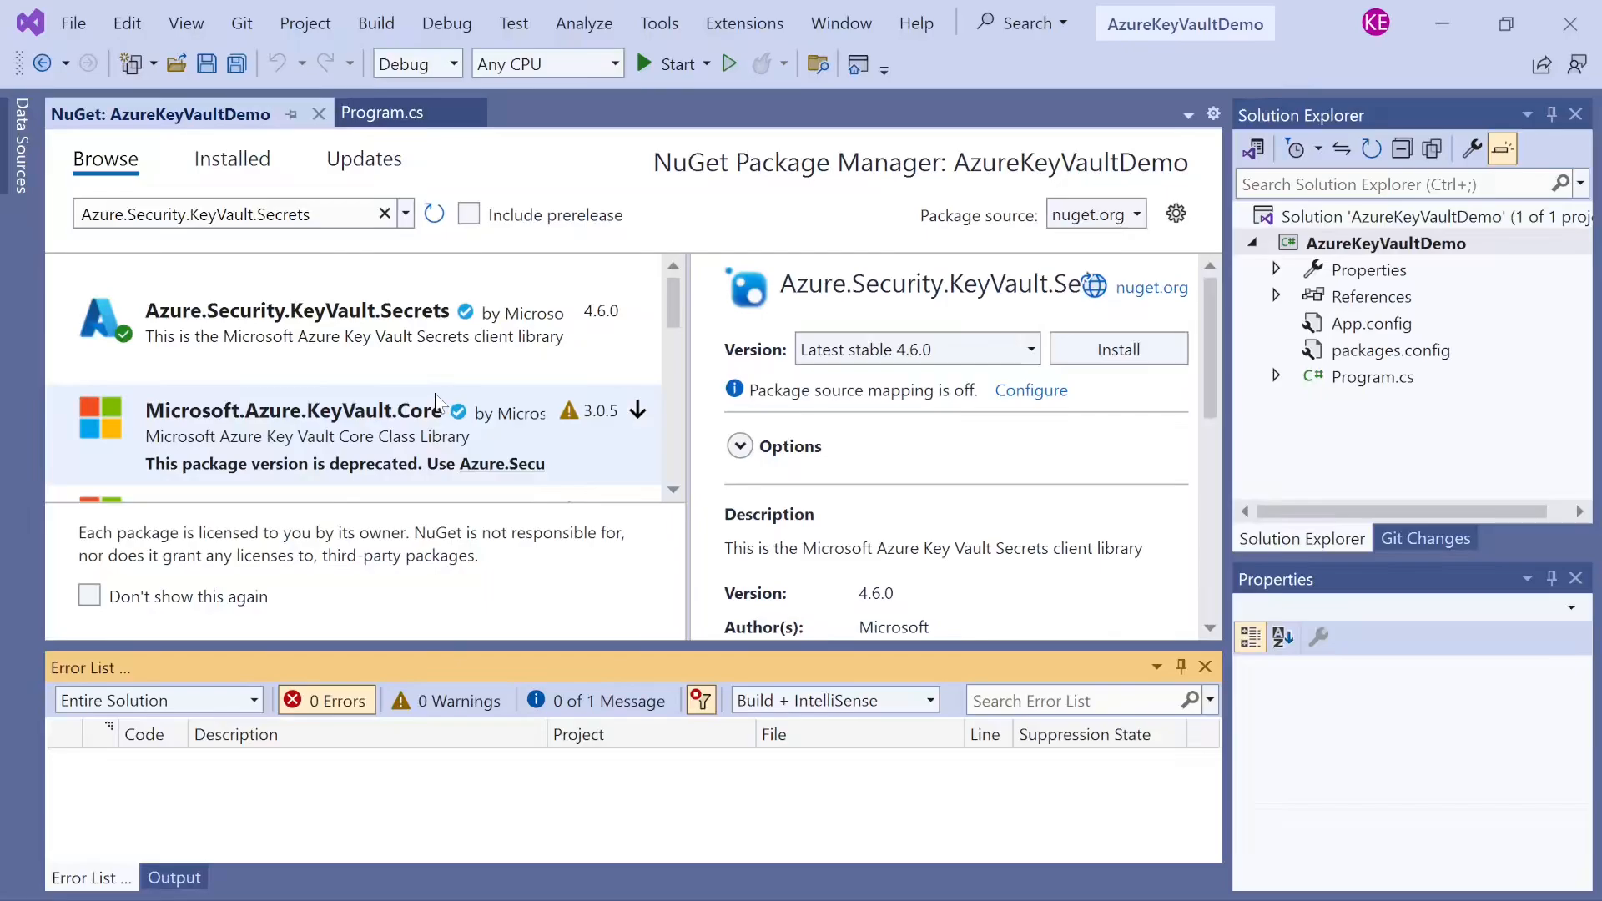
- Expand the project's References and check the entries for Azure.Identity and Azure.Security.KeyVault.Secrets
click(1276, 296)
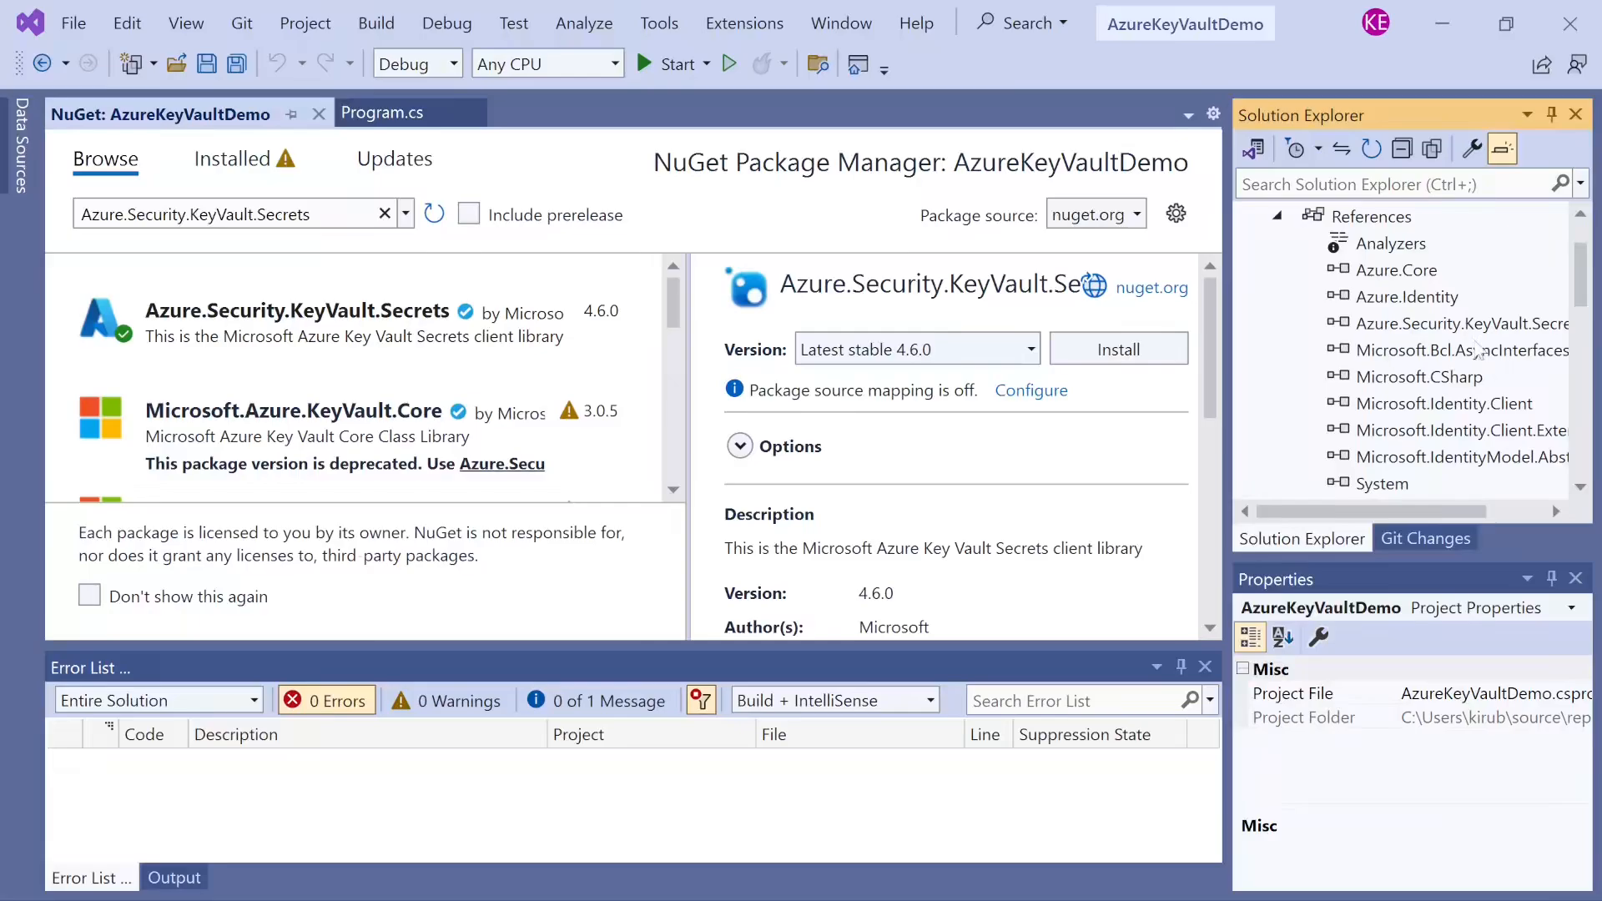
click(1433, 305)
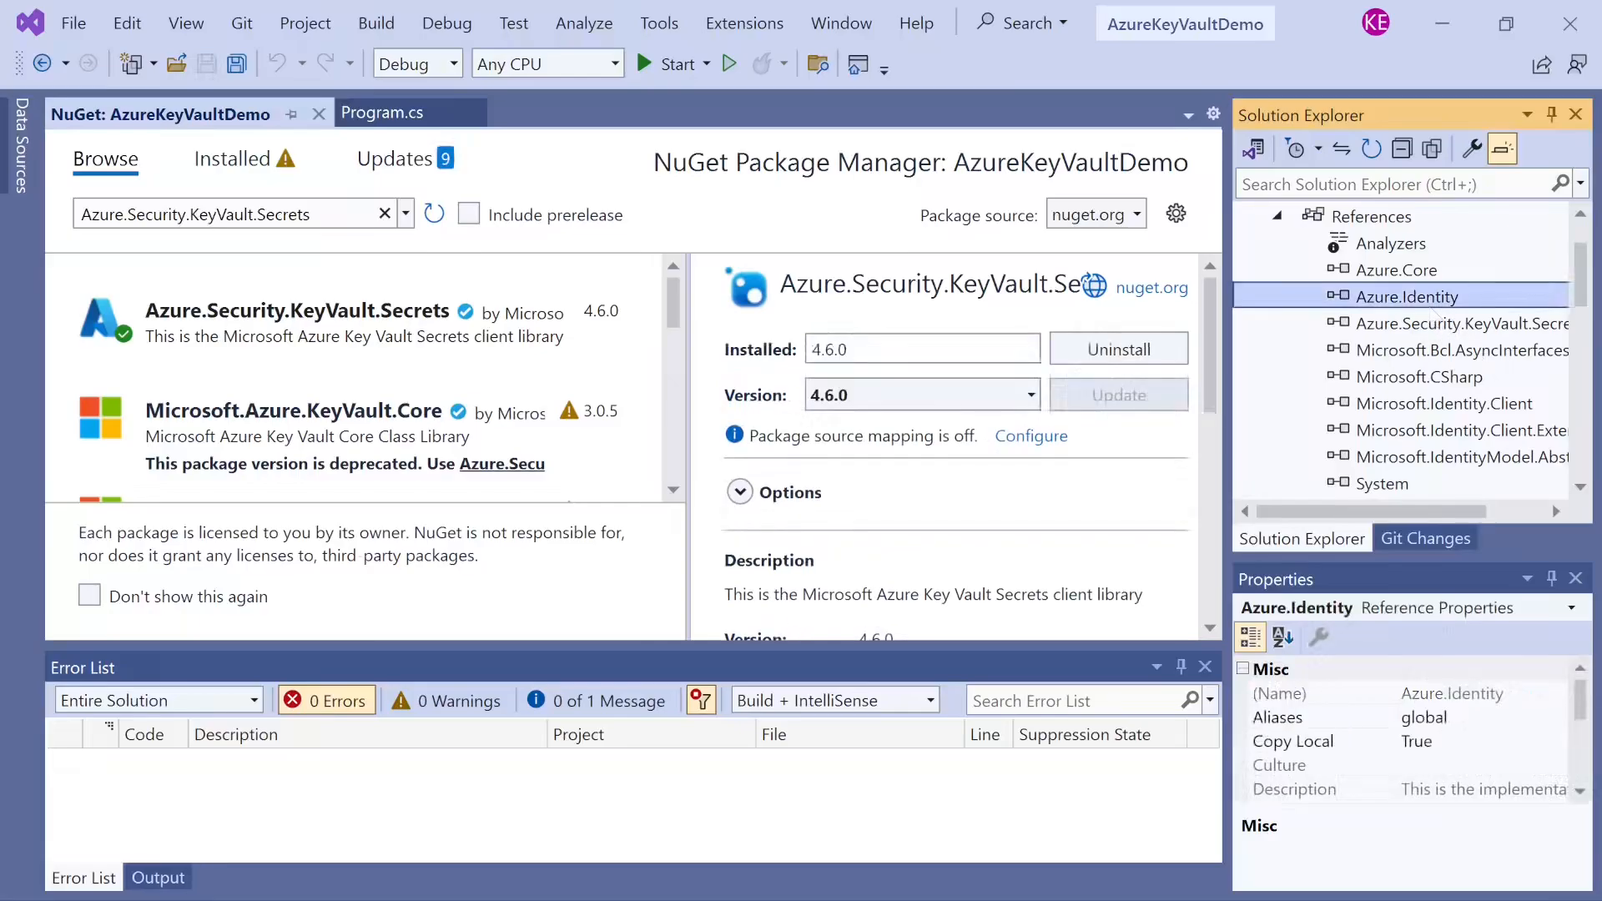
click(1448, 331)
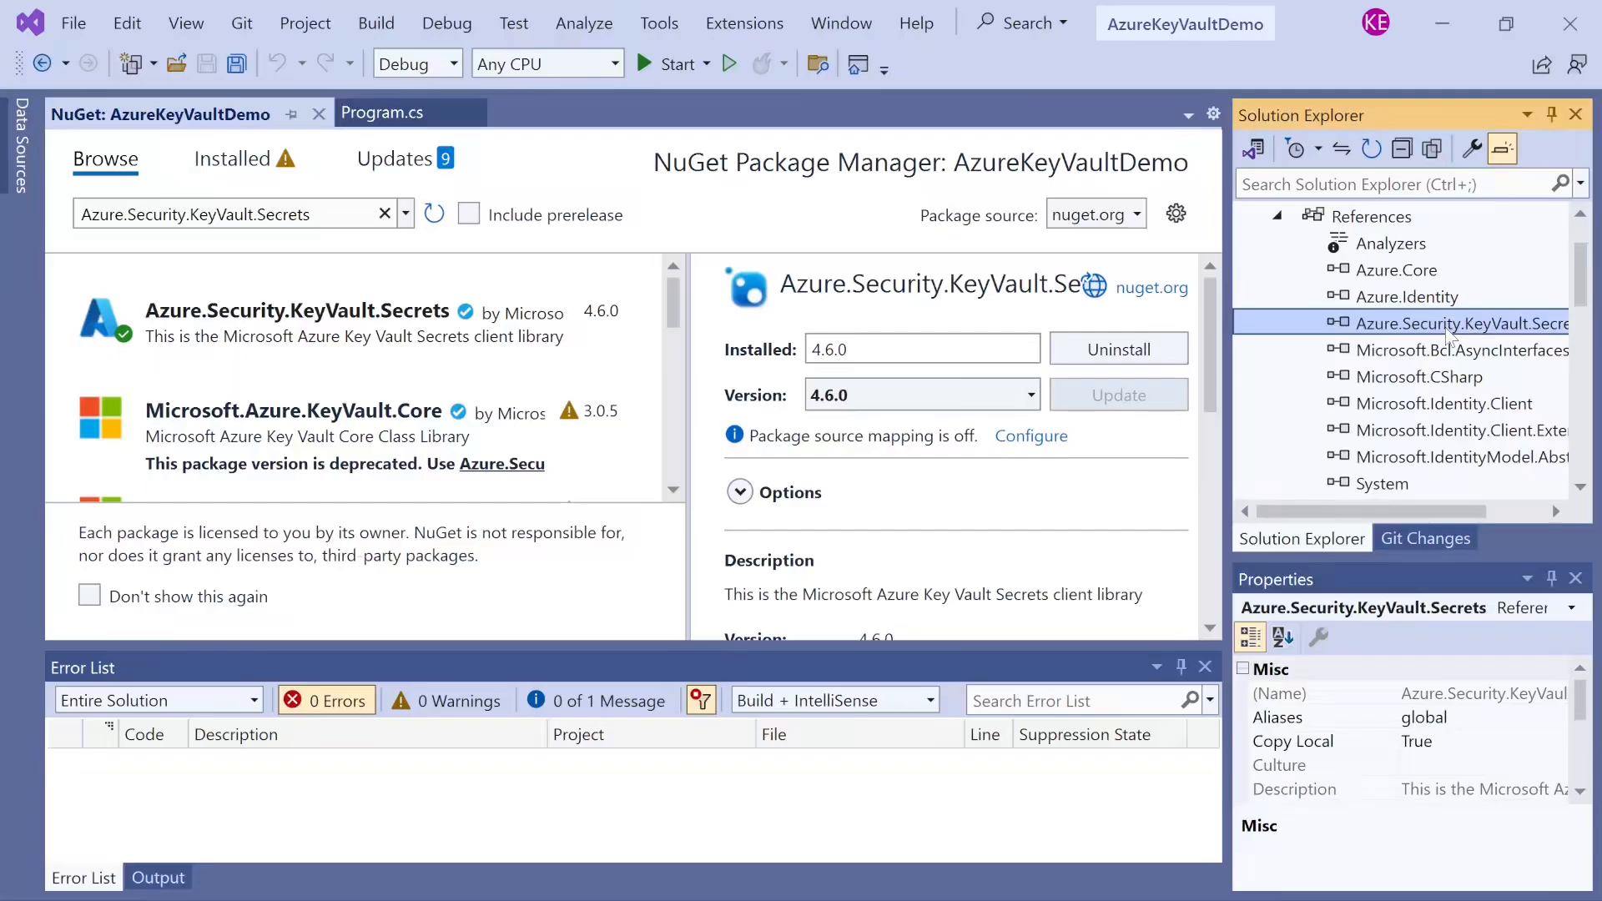
- Copy the secret-reading statements, from keyVaultName through Console.WriteLine, from code.txt in Notepad into the Main method of Program.cs in Visual Studio
click(377, 113)
click(313, 505)
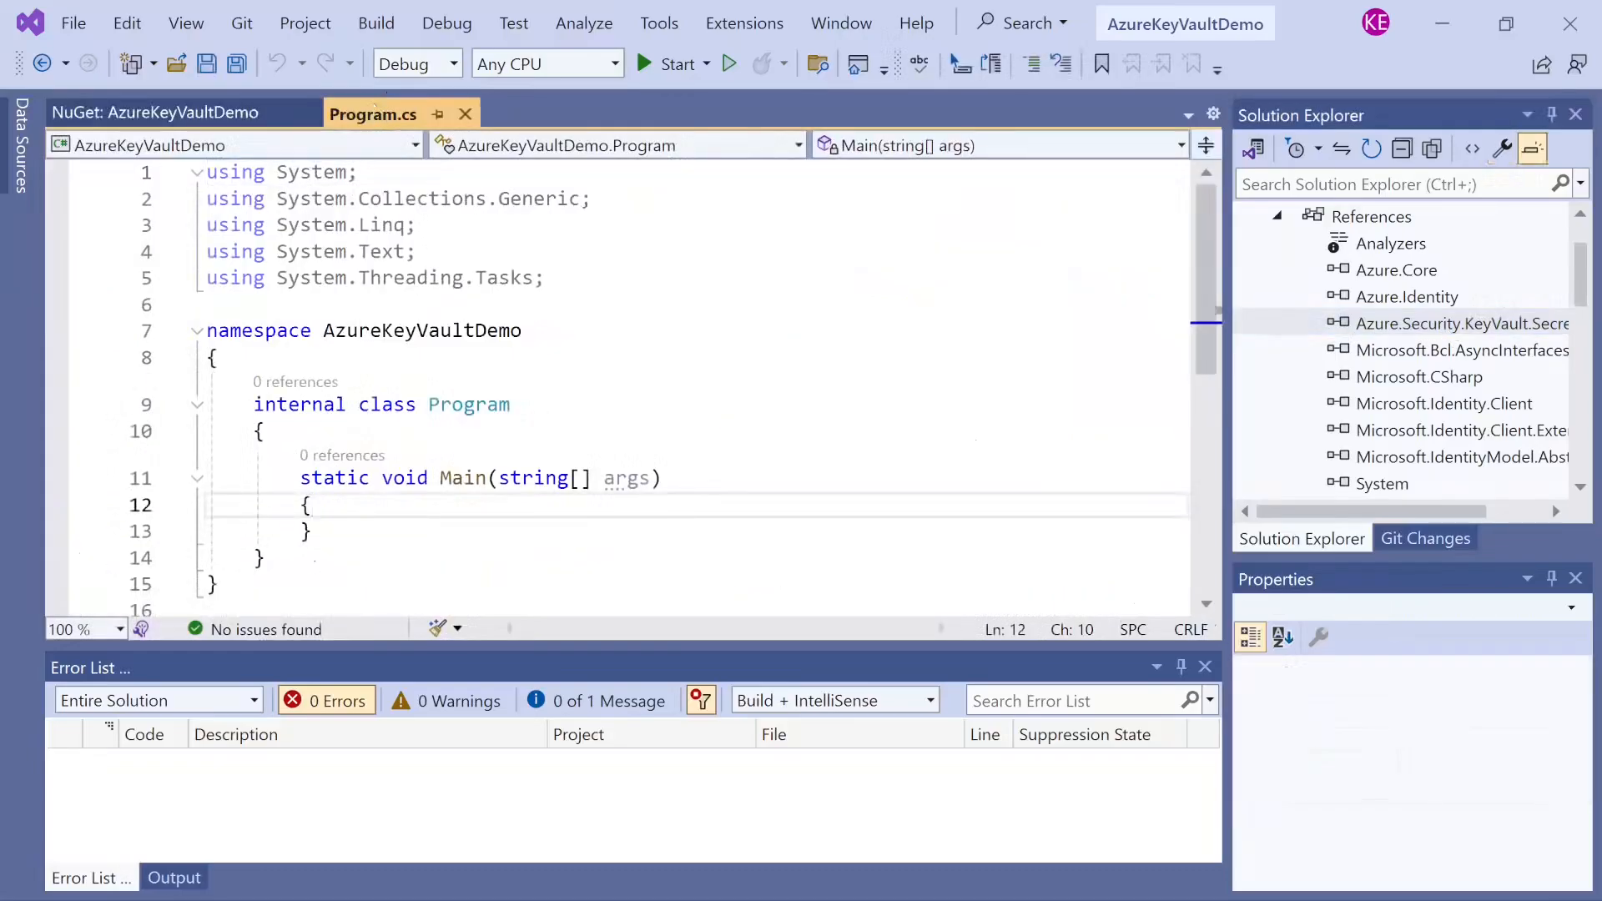
key(Return)
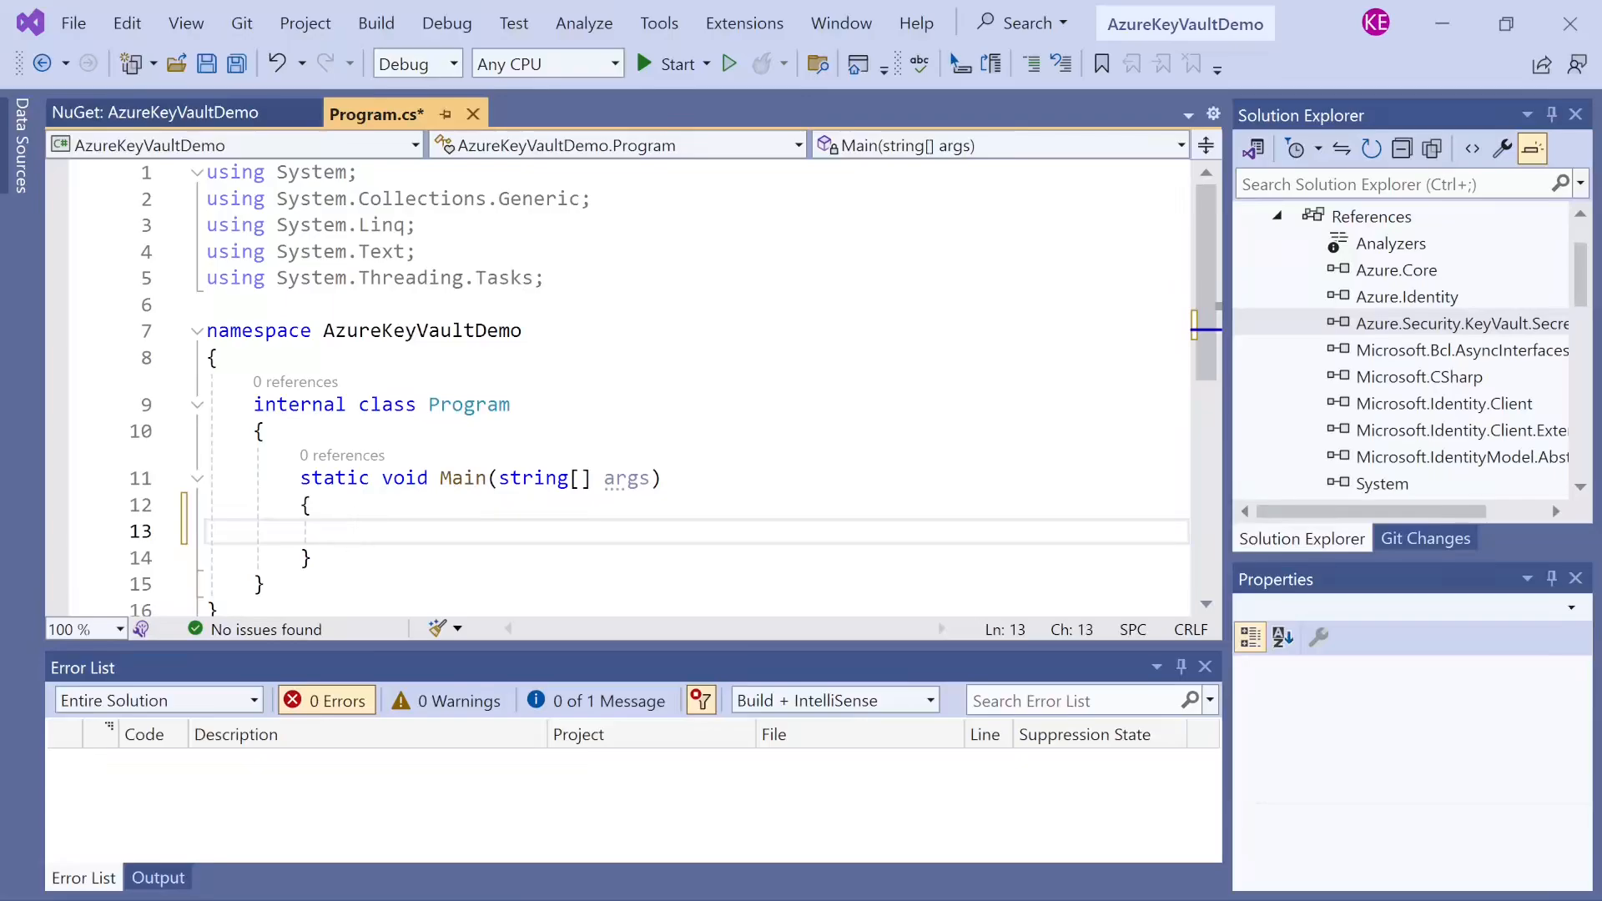
key(alt+Tab)
scroll(505, 656, down, 2)
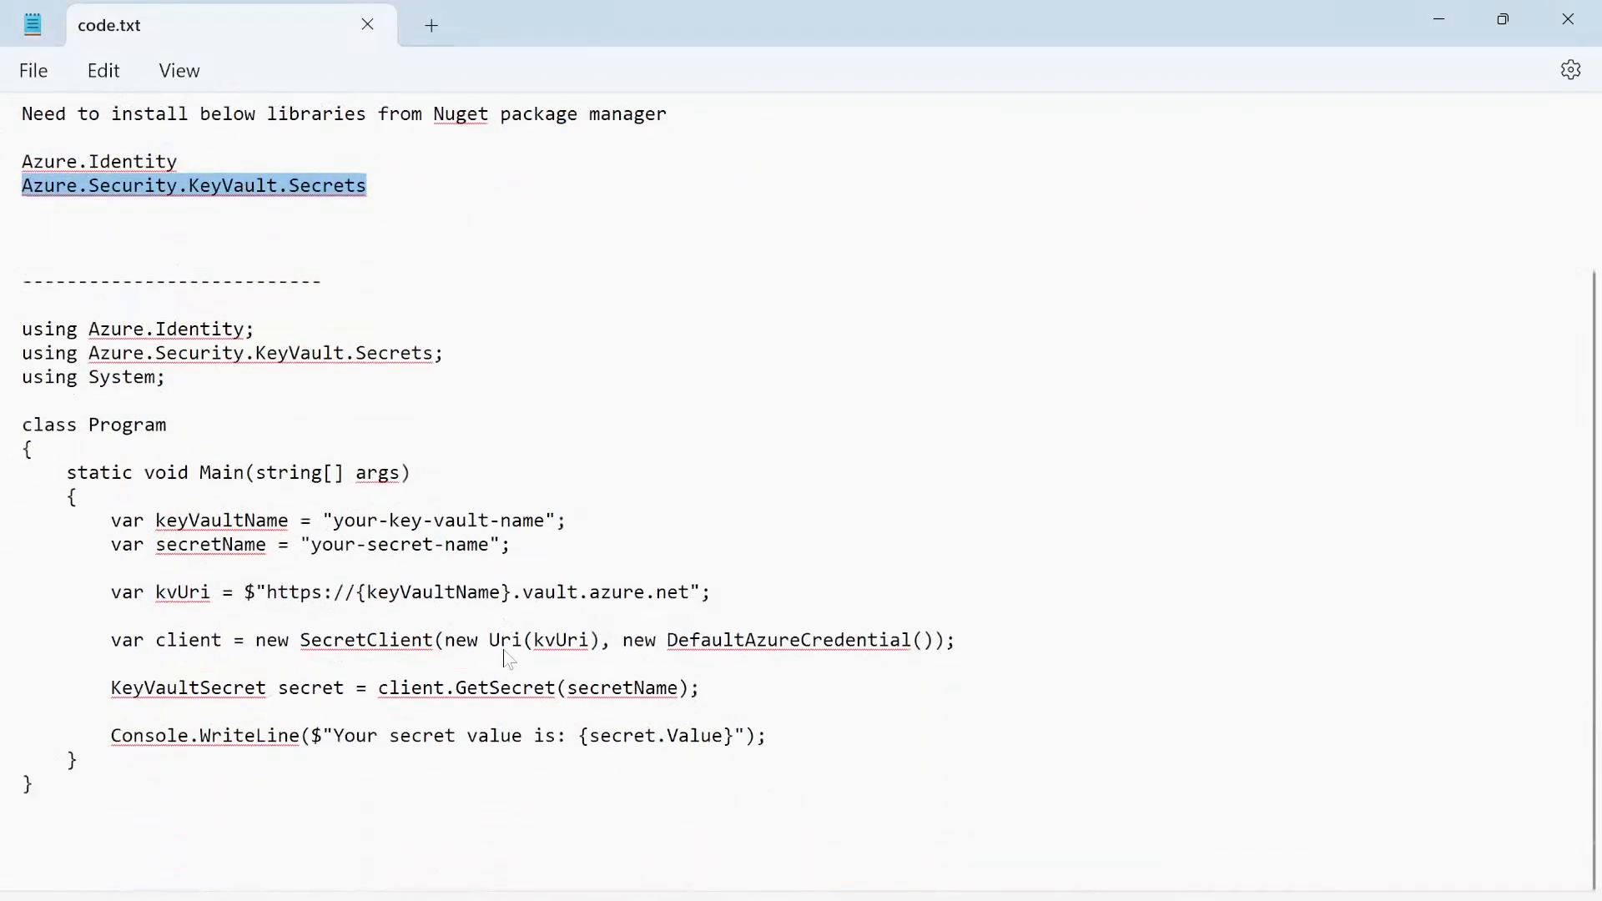
drag(112, 520, 770, 747)
key(ctrl+c)
key(alt+Tab)
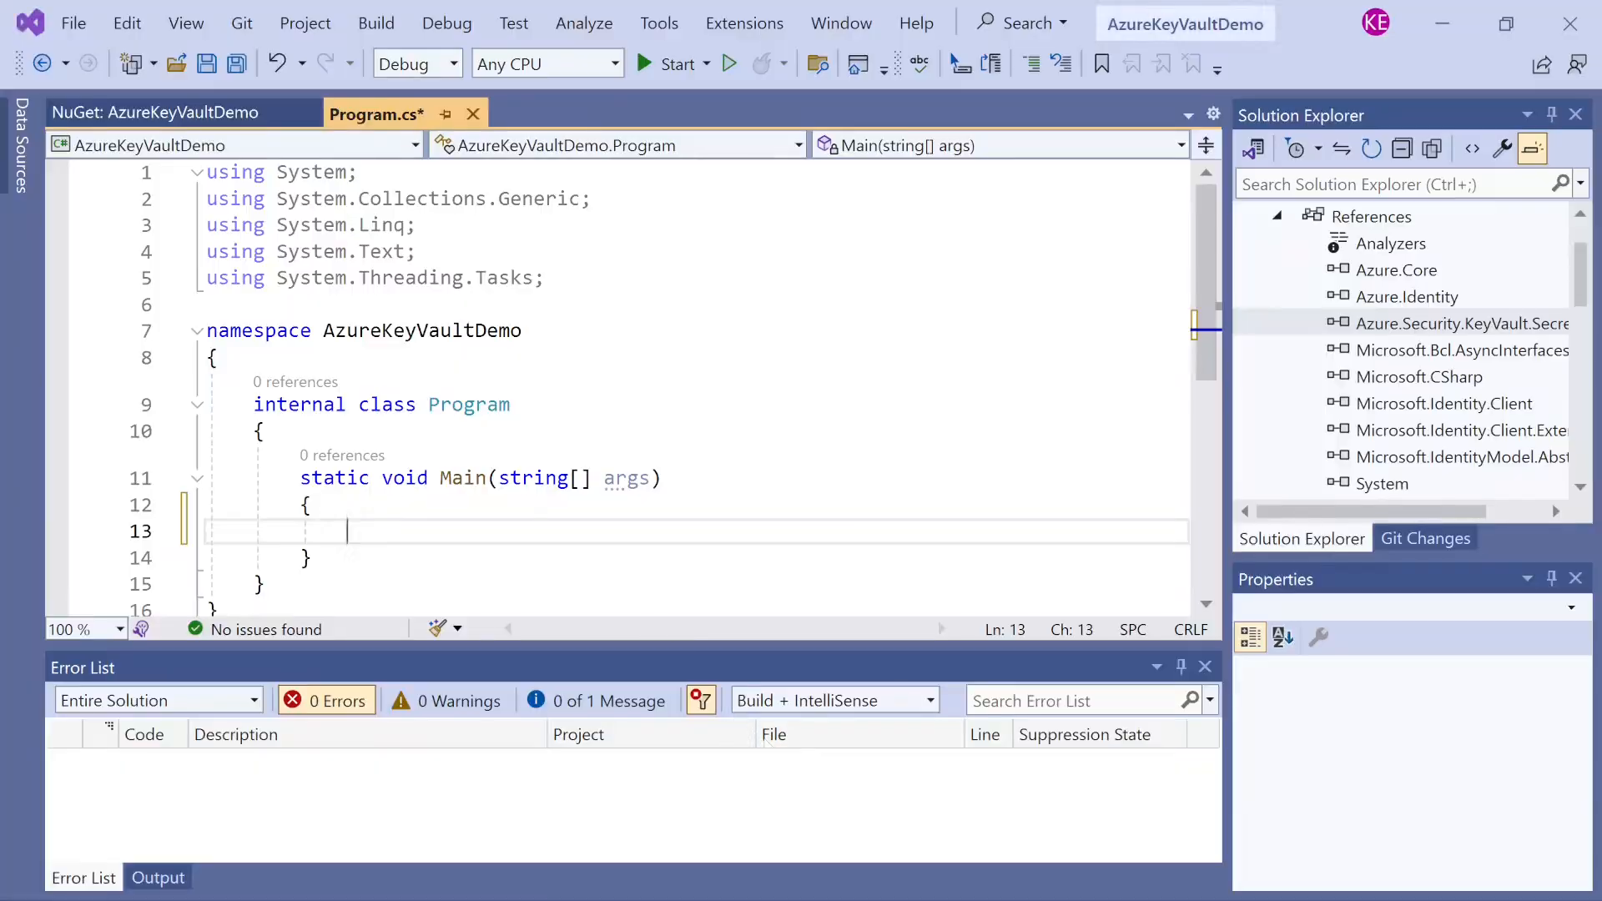
key(ctrl+v)
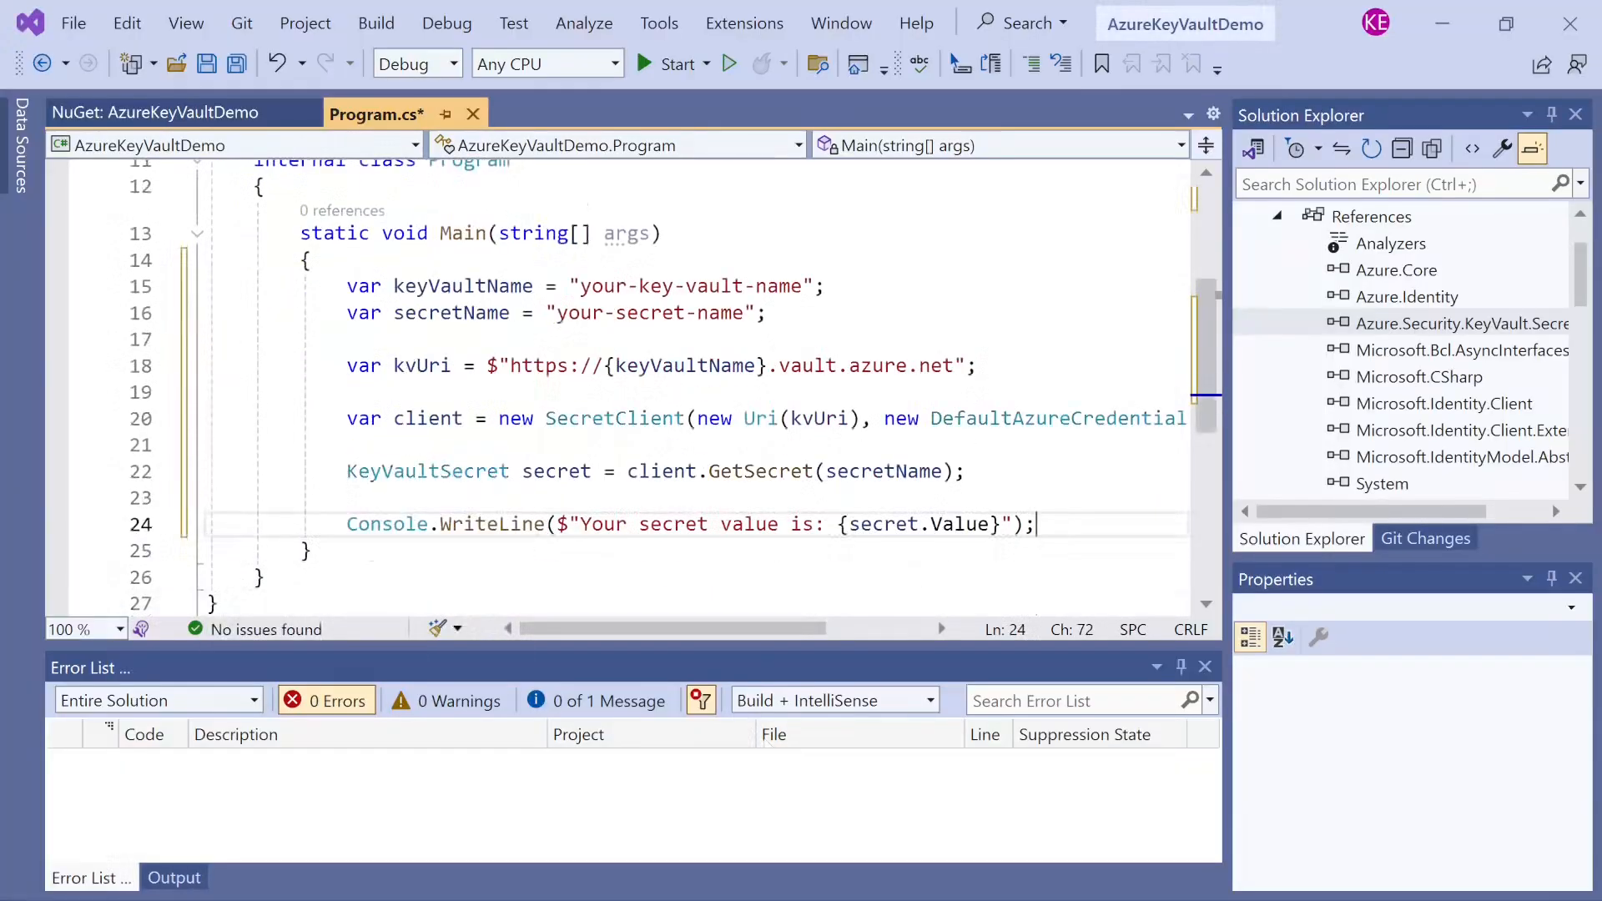
- Replace the keyVaultName placeholder in Main with MichaTech, copied from the key vault page in the Azure portal
drag(347, 286, 826, 286)
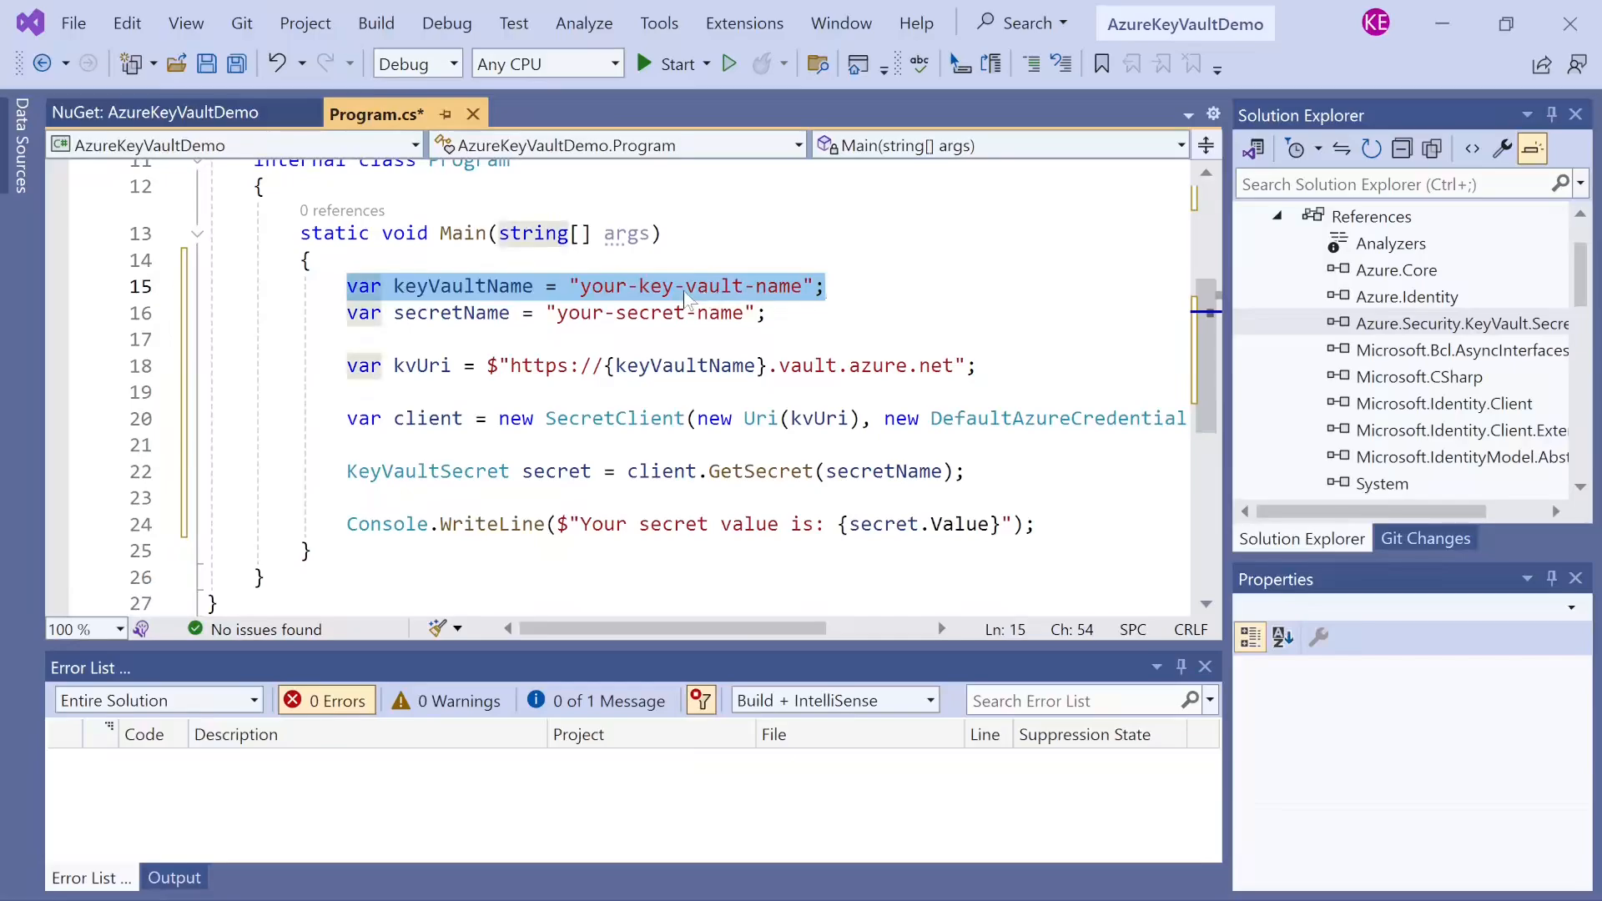
drag(580, 286, 790, 286)
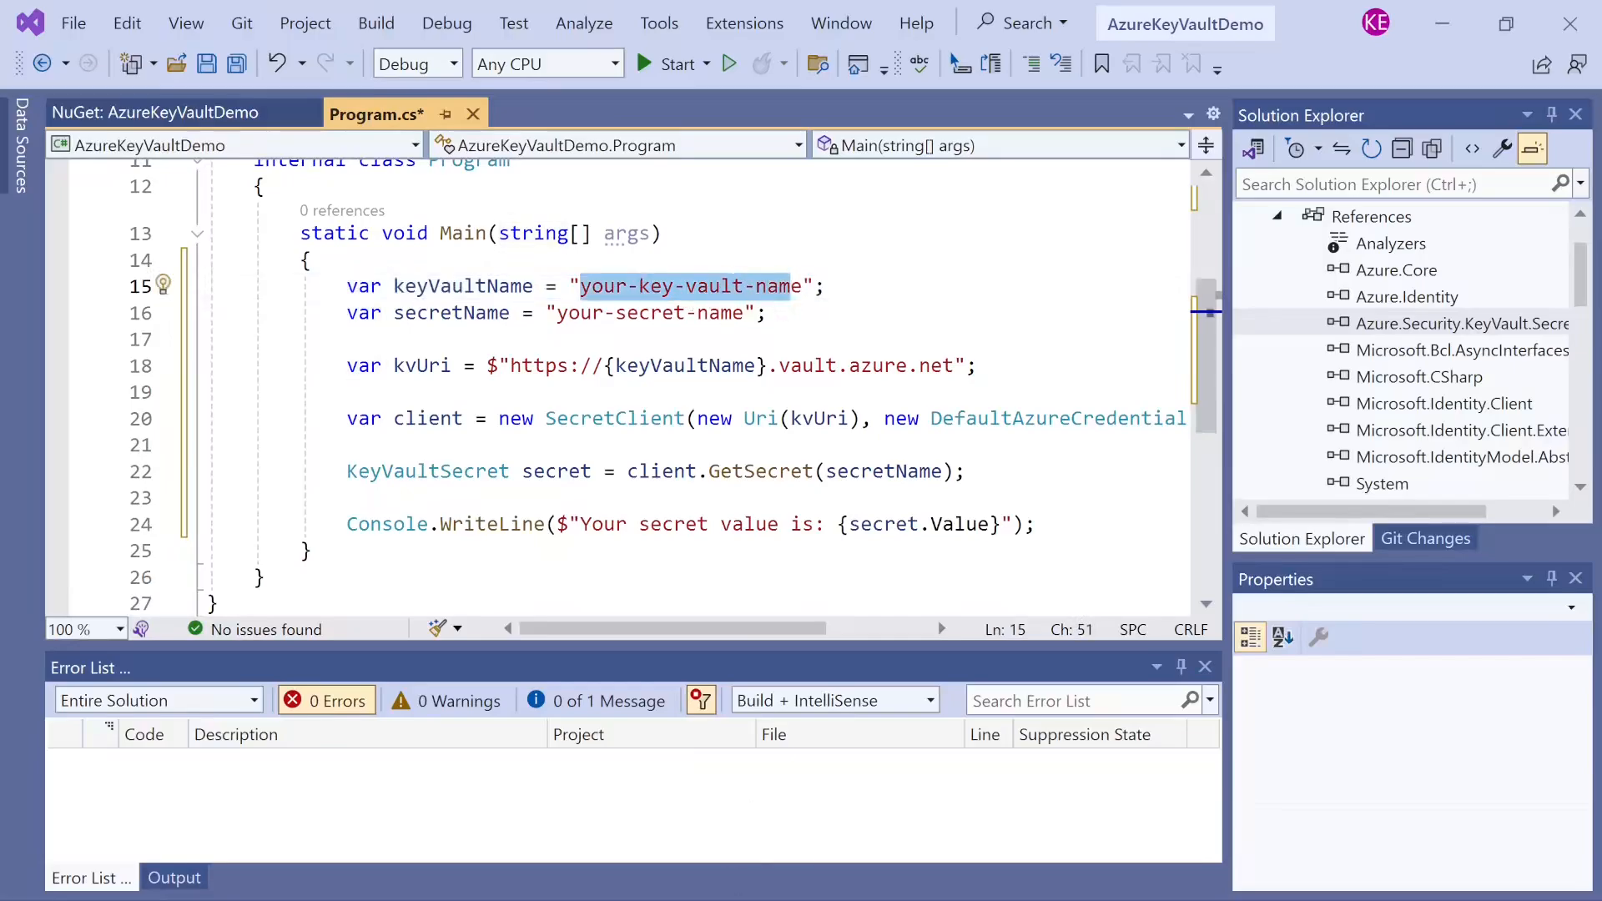
key(alt+Tab)
click(190, 207)
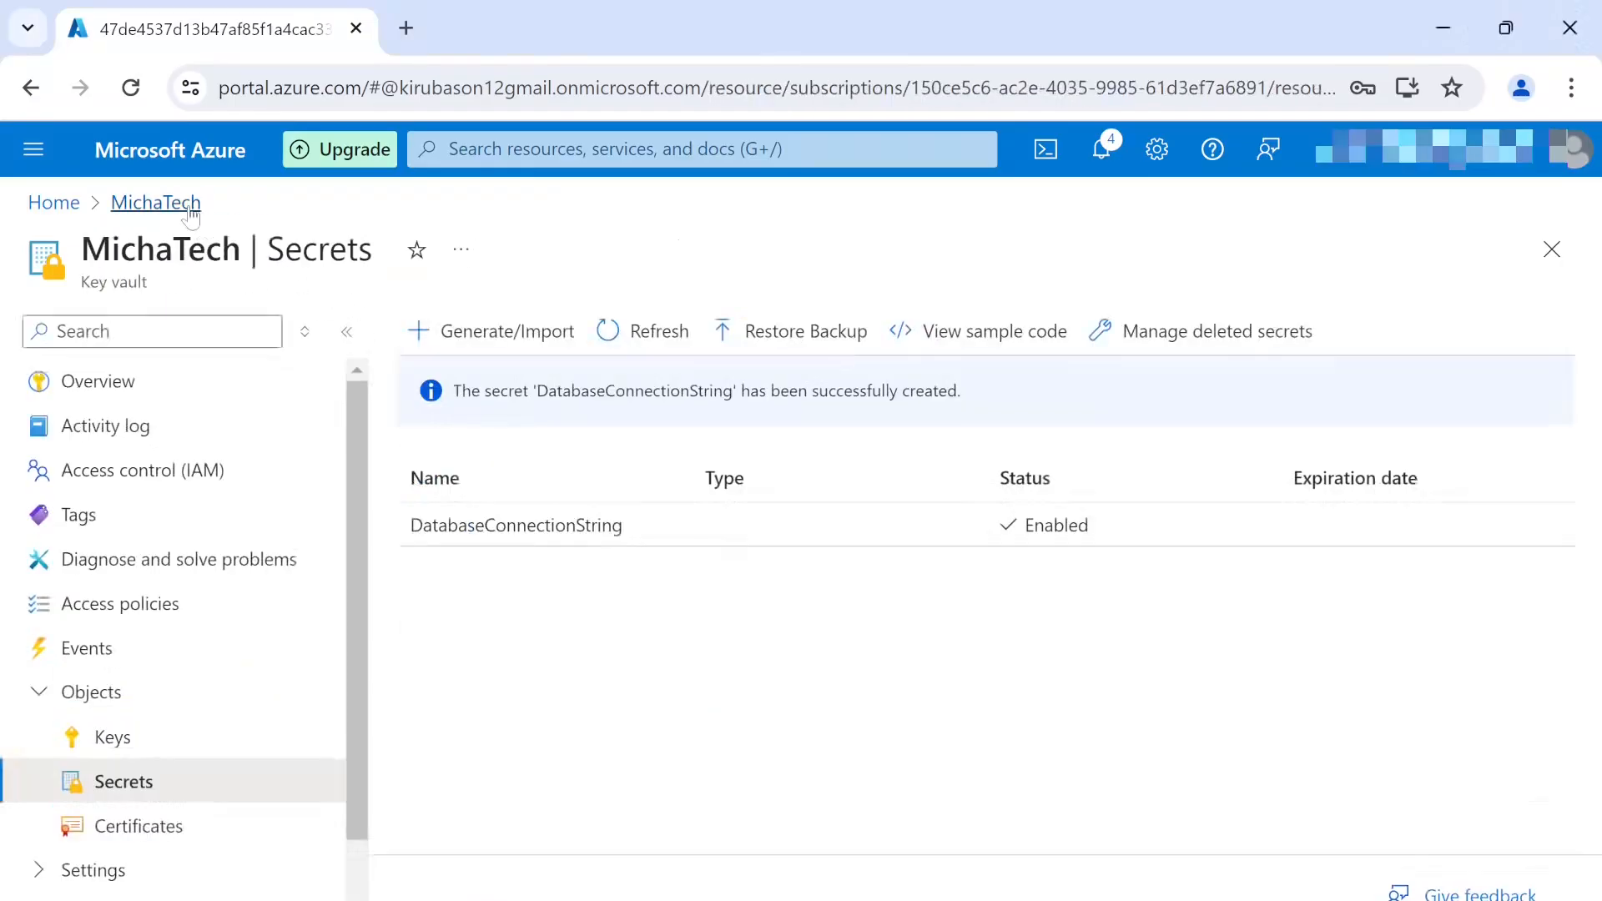
drag(241, 248, 81, 249)
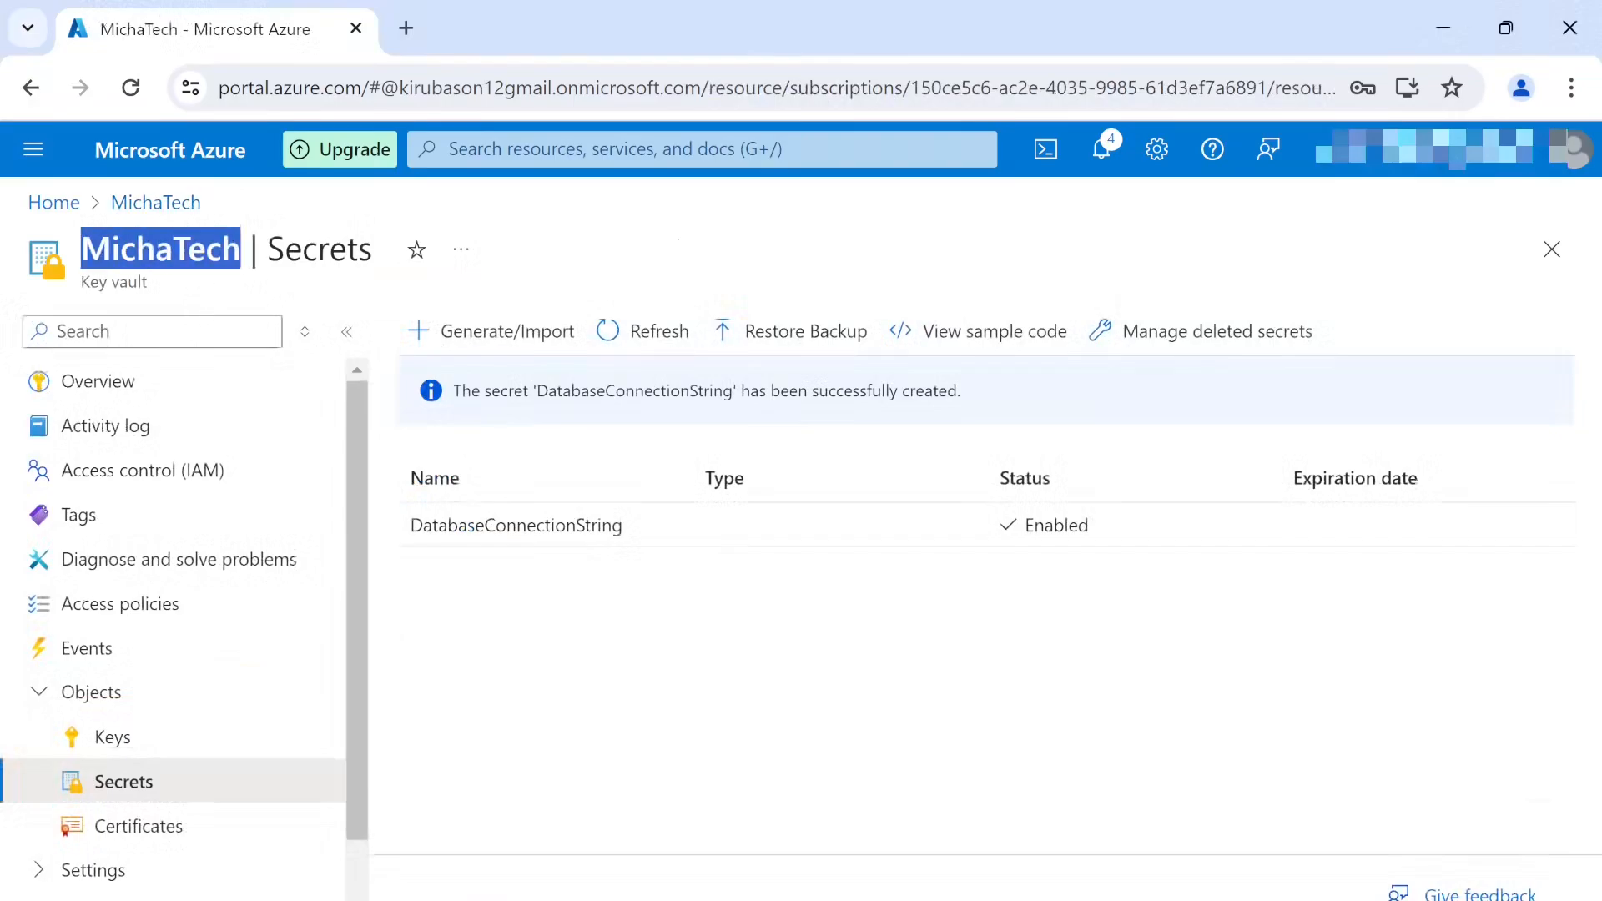
key(ctrl+c)
key(alt+Tab)
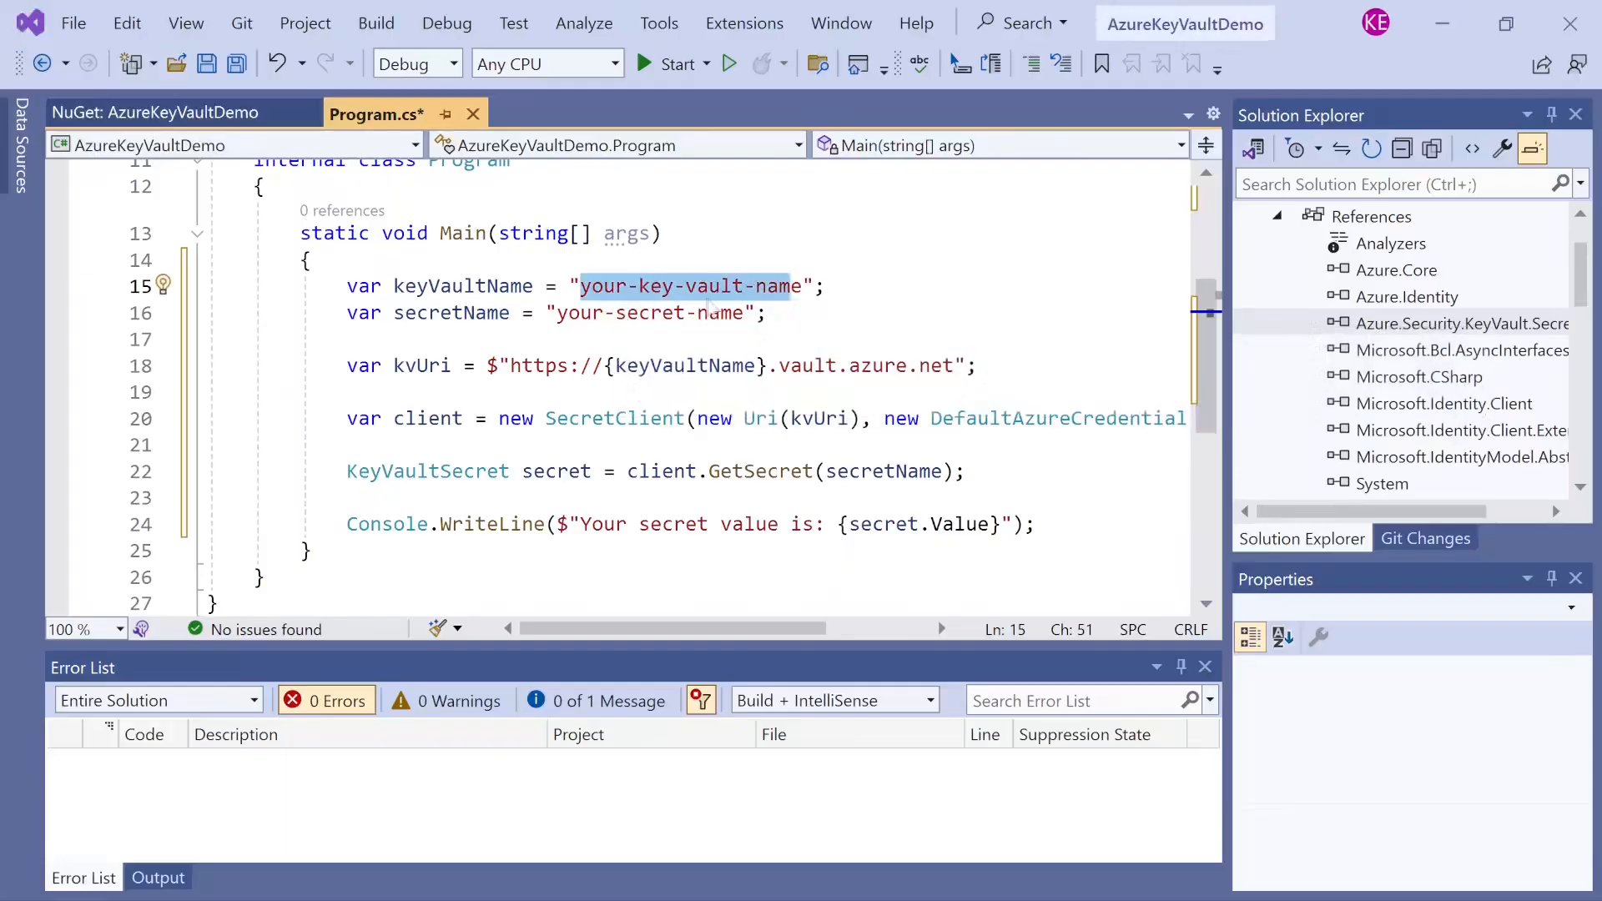
key(ctrl+v)
- Replace the secretName placeholder in Main with DatabaseConnectionString, copied from the vault's secrets list in the Azure portal
key(alt+Tab)
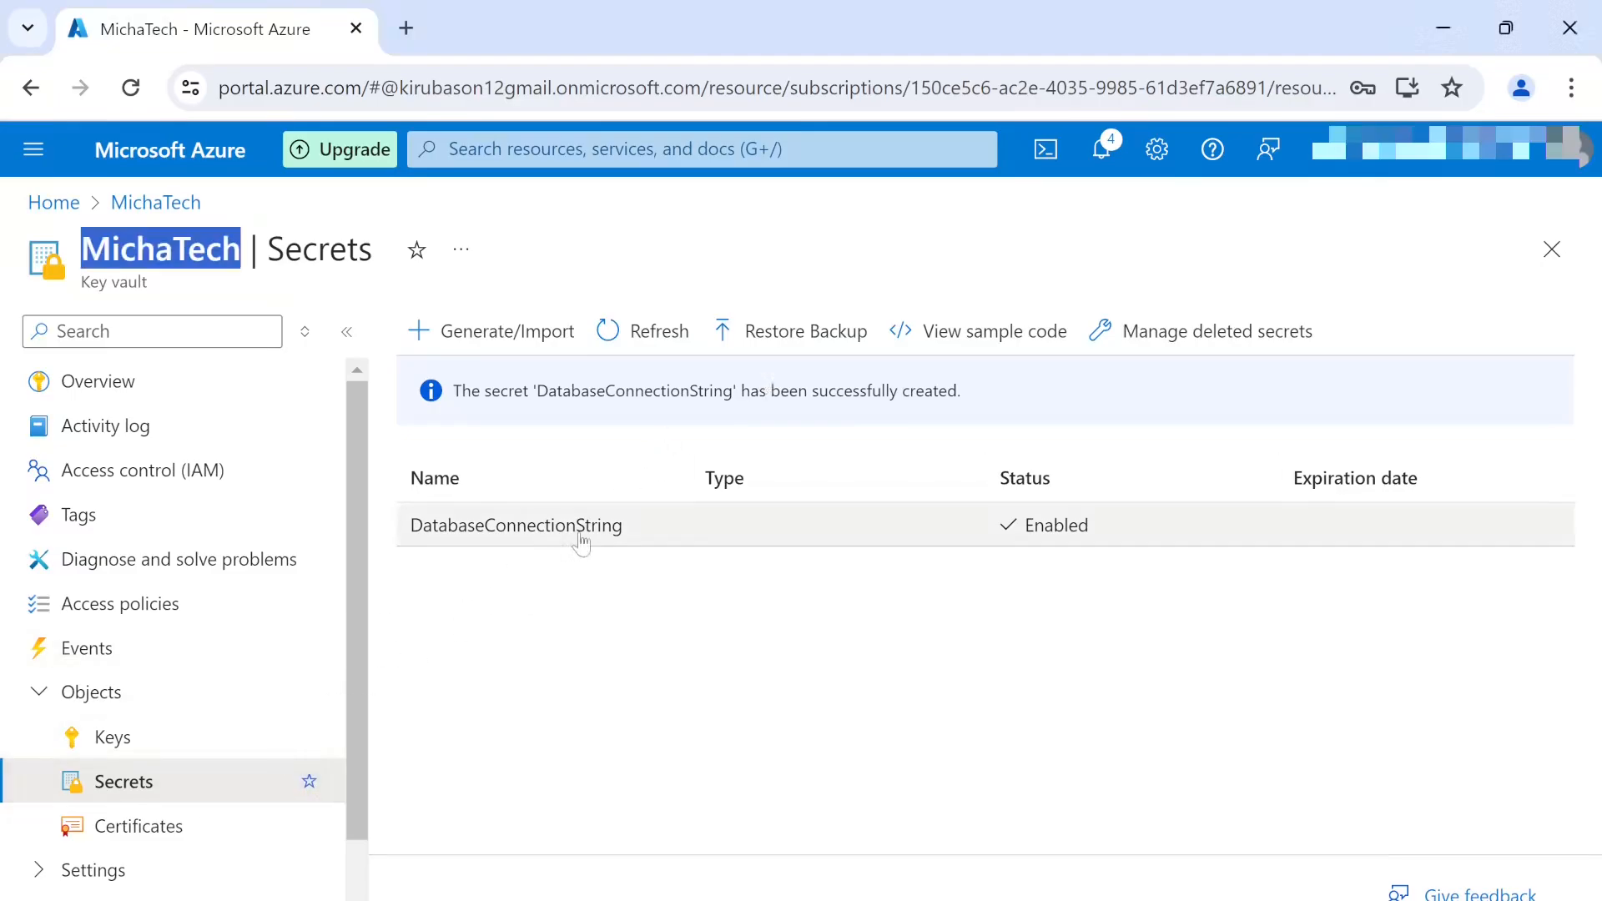
drag(626, 527, 419, 556)
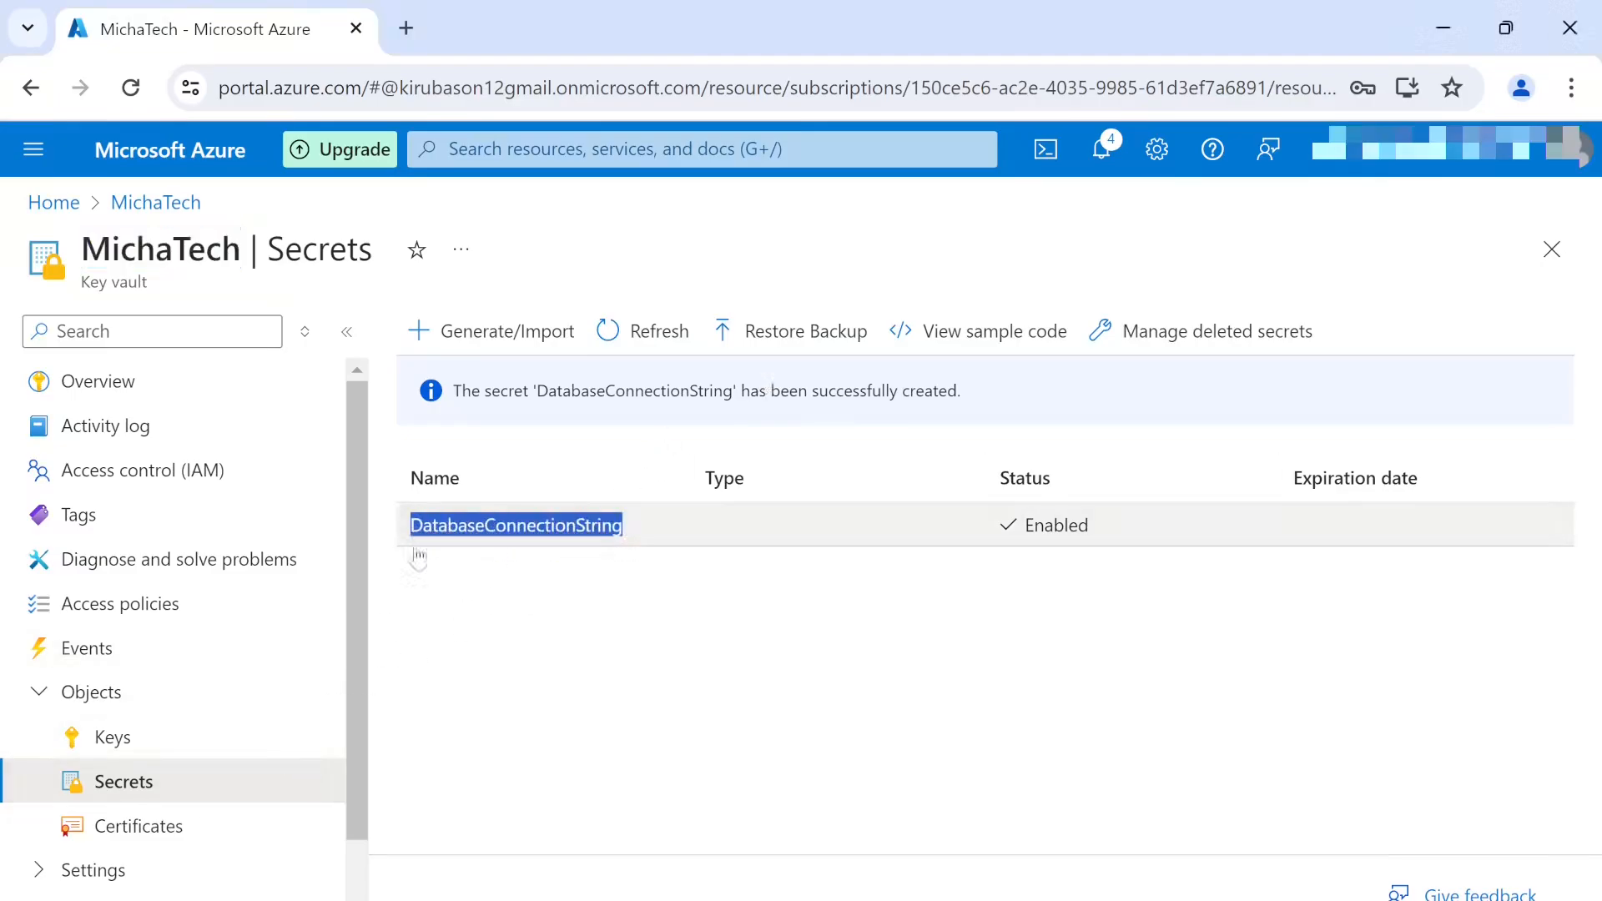
key(alt+Tab)
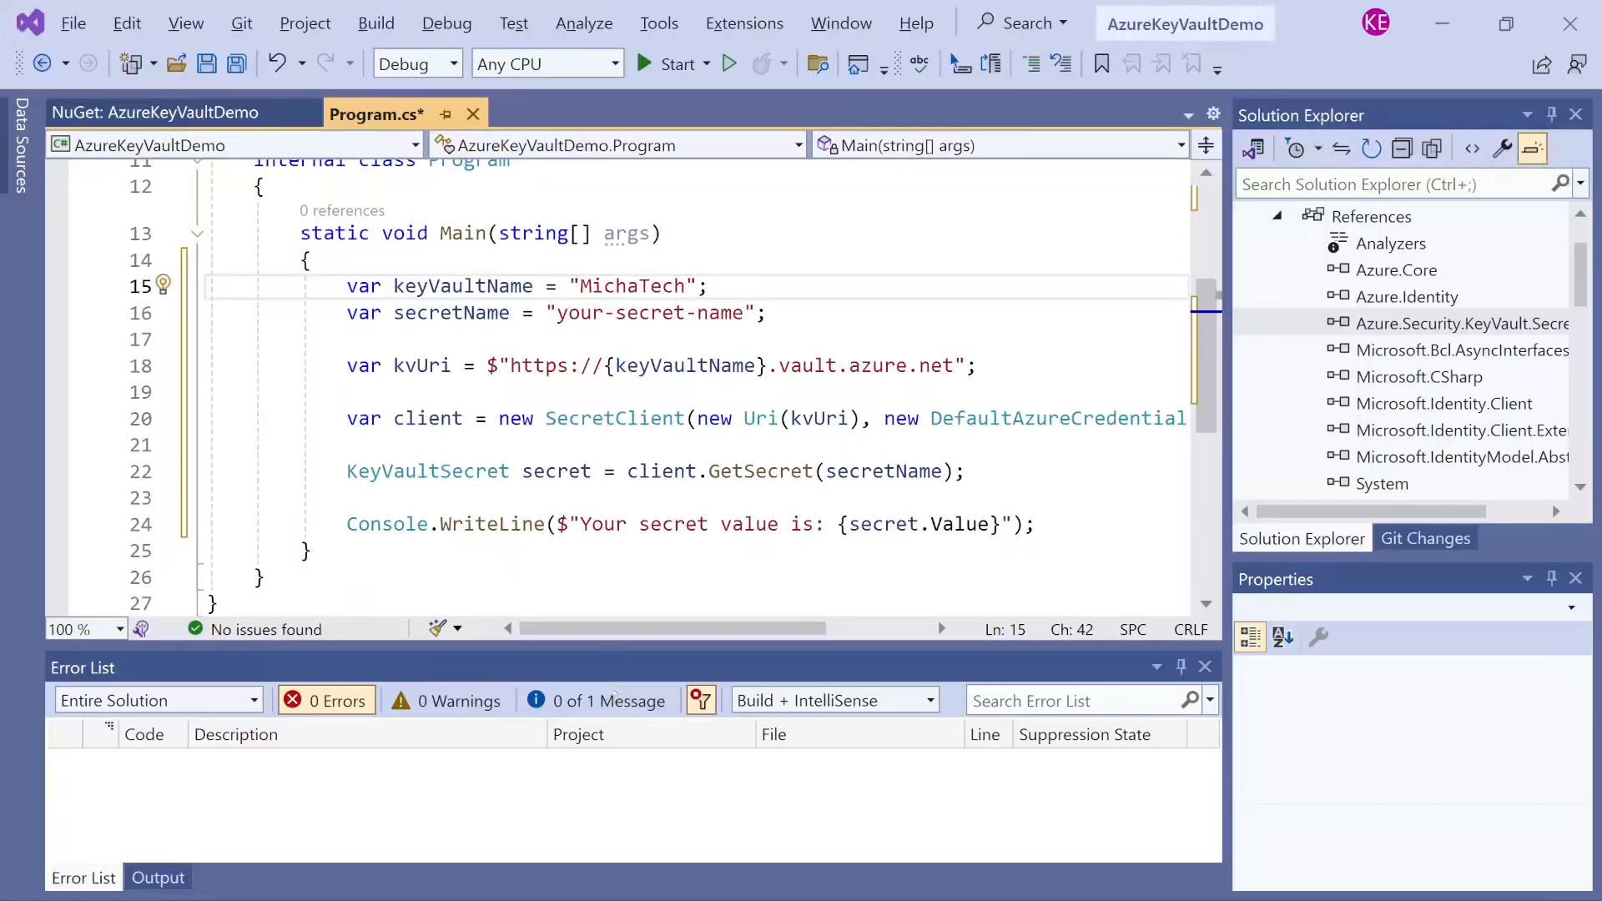
click(558, 314)
drag(557, 314, 742, 314)
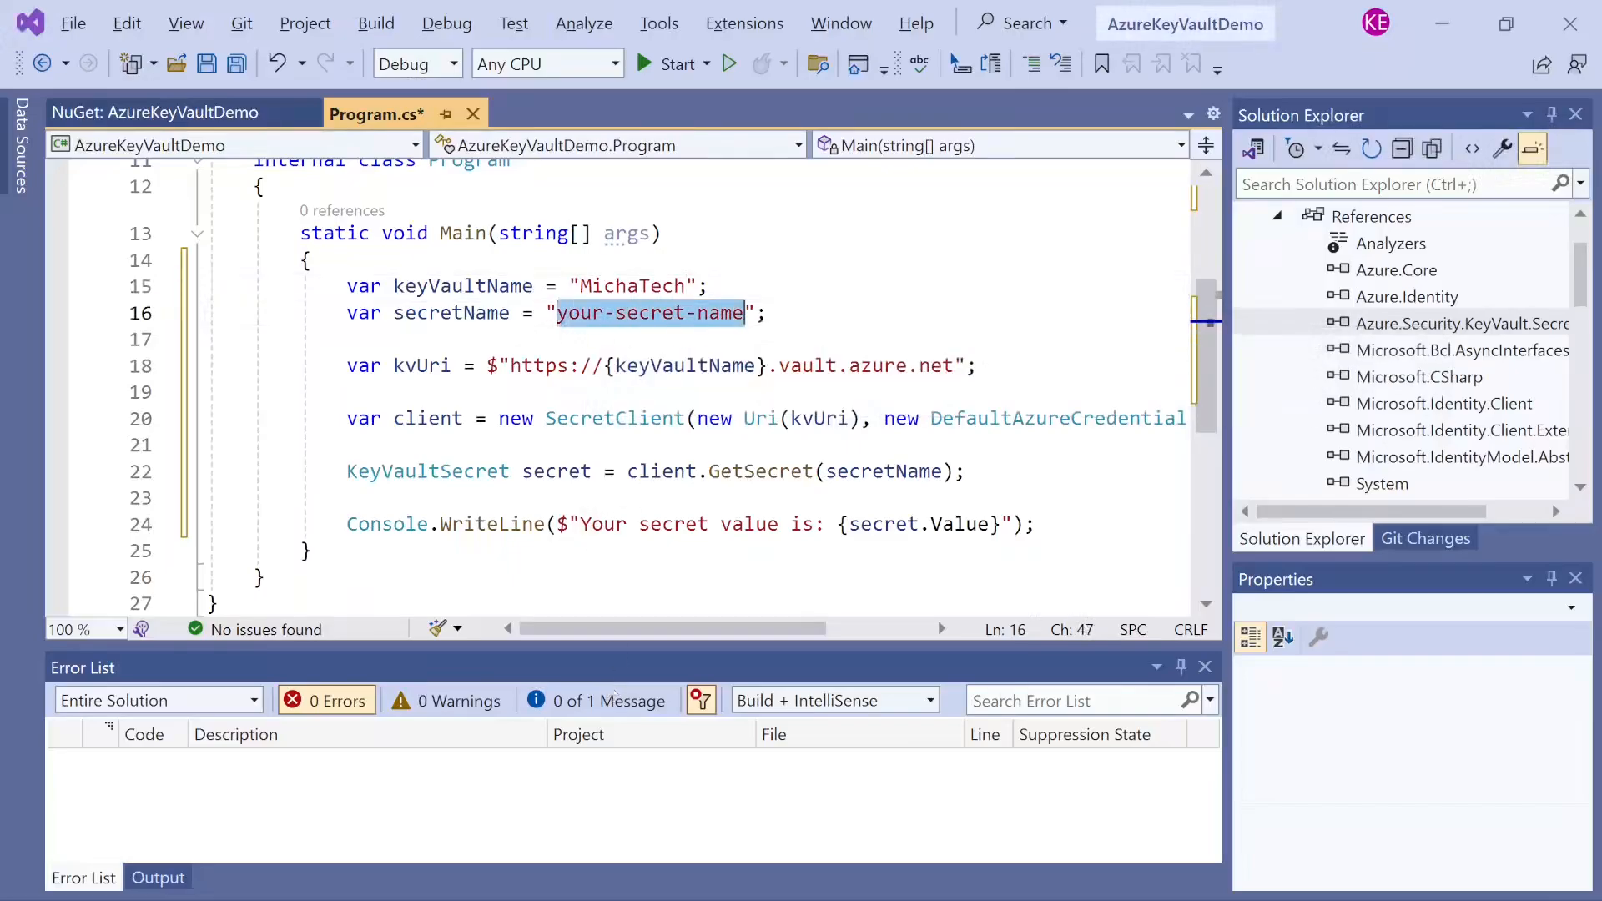
key(ctrl+v)
- Compare the kvUri variable in the code with the Vault URI on the MichaTech overview in the Azure portal, ending back in Visual Studio
double_click(423, 367)
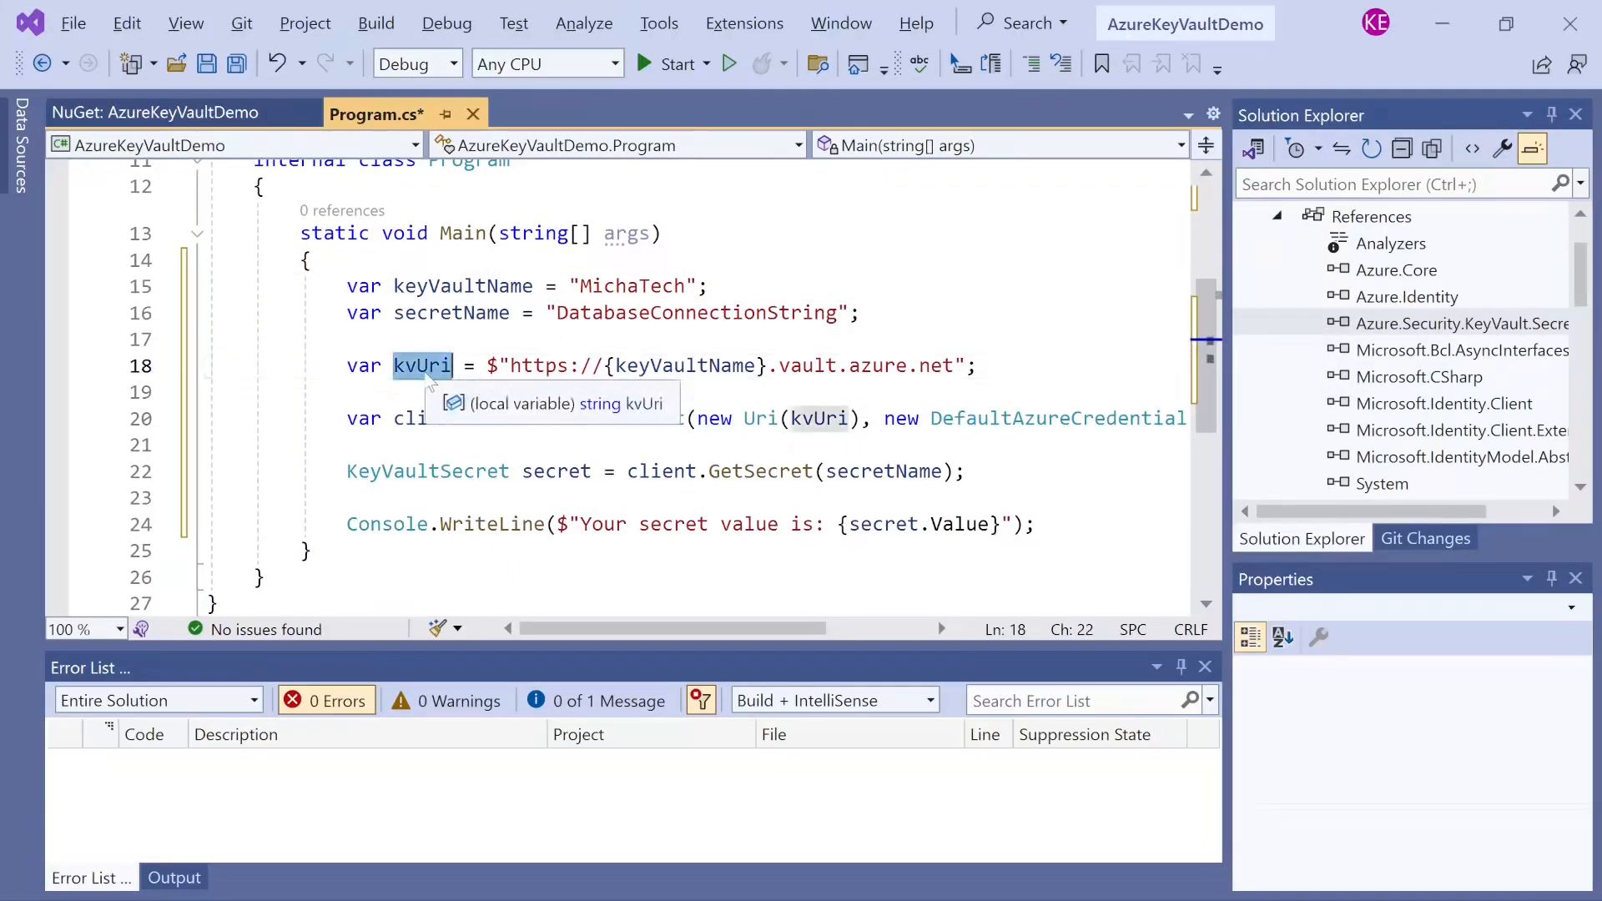
key(alt+Tab)
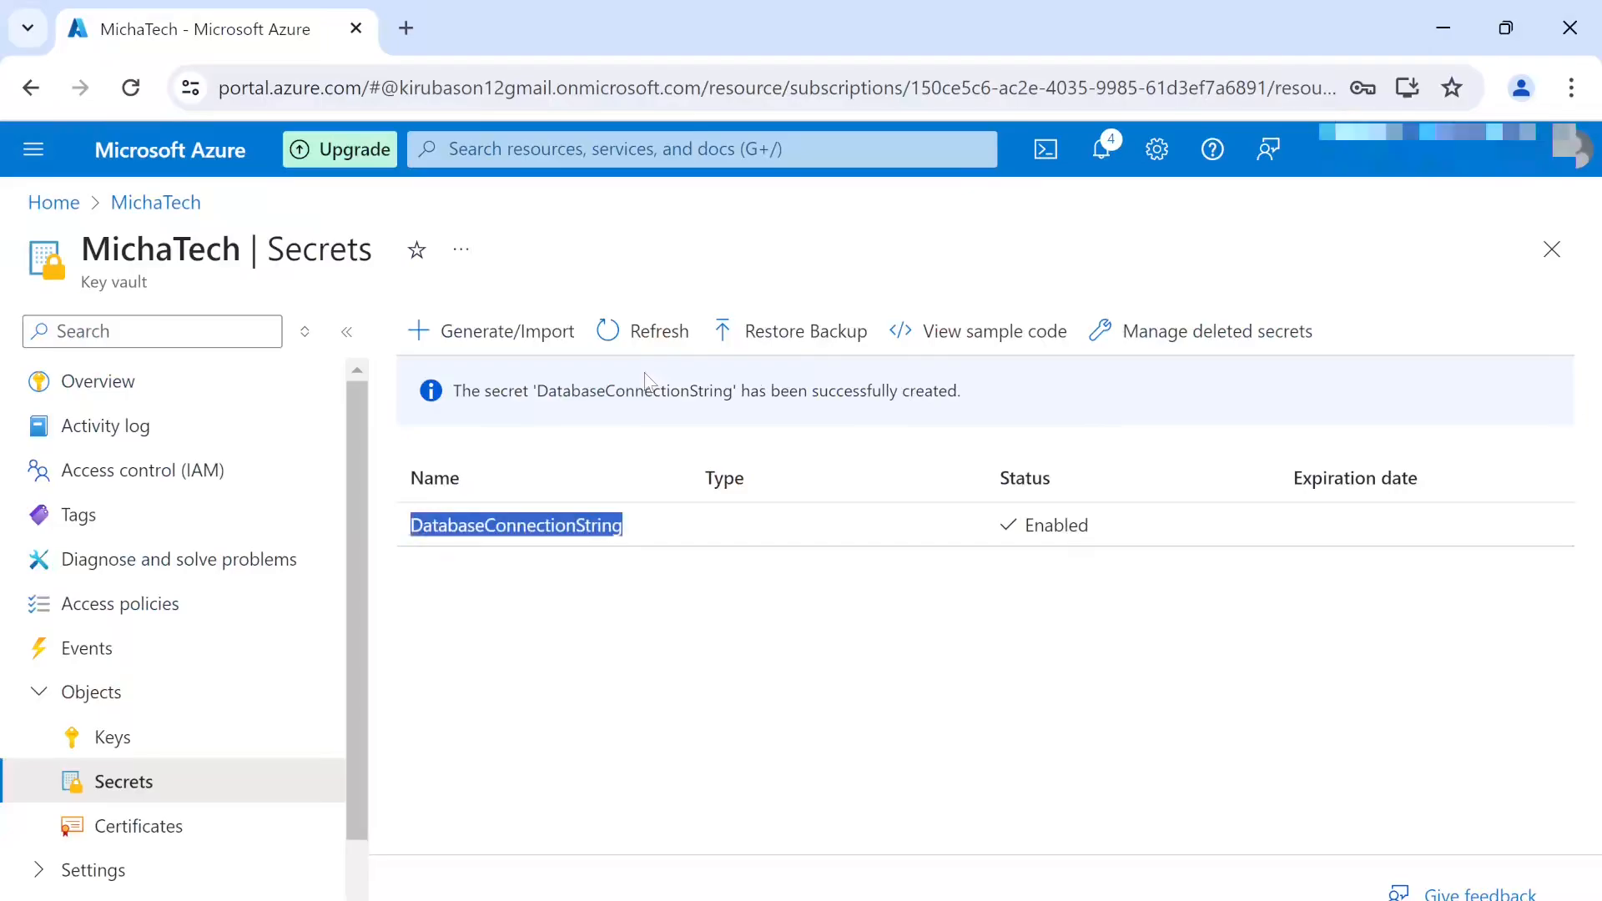
click(126, 384)
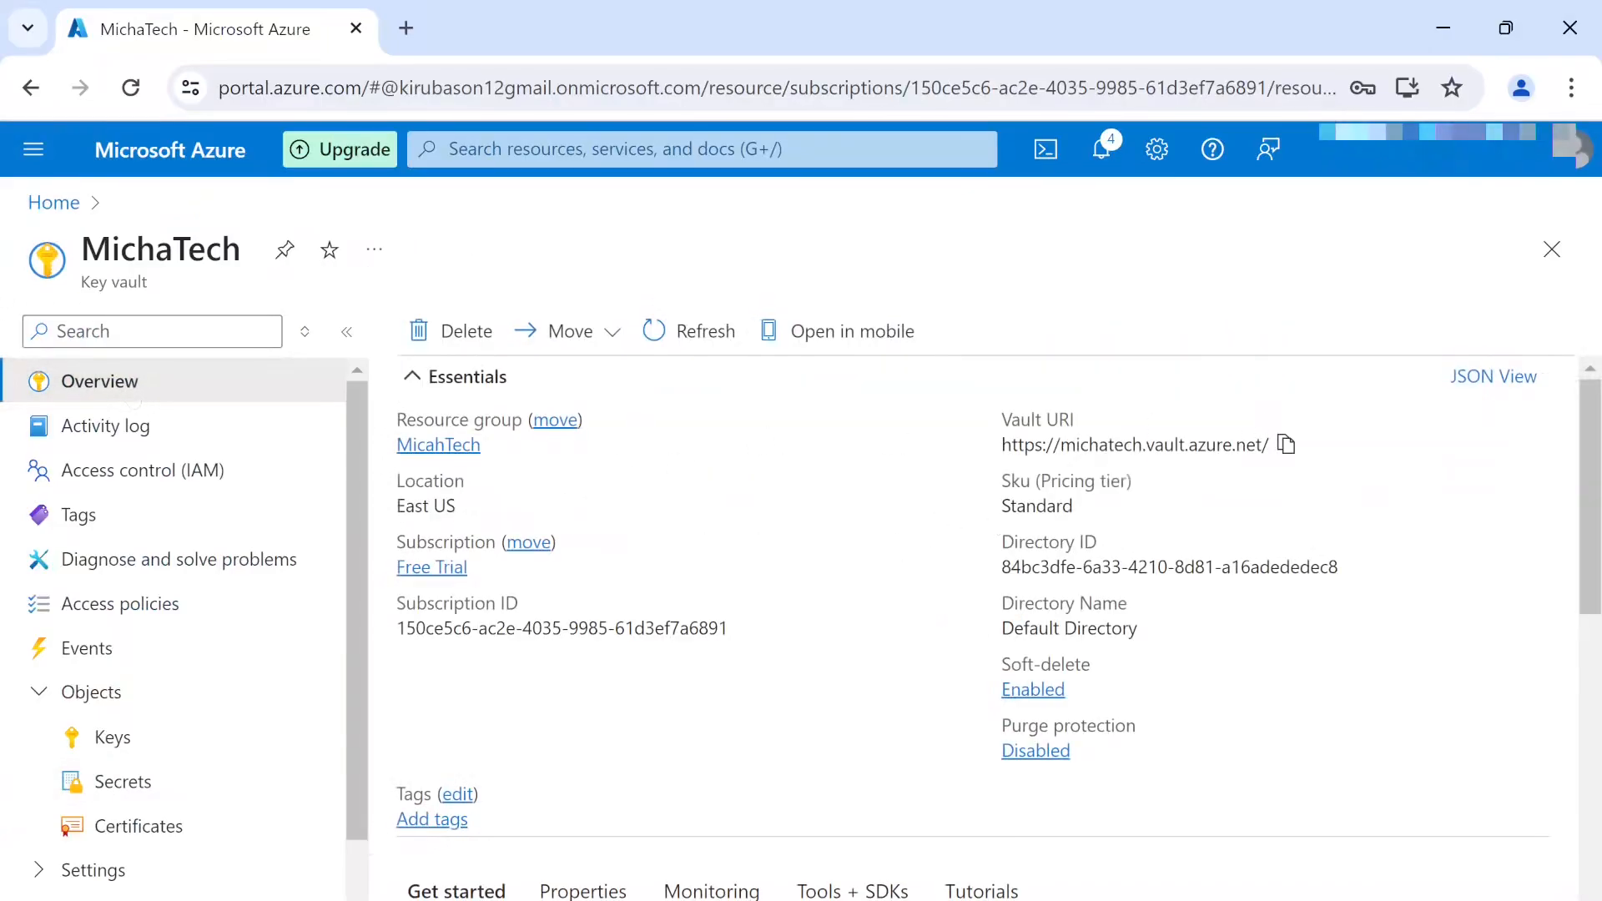
double_click(1101, 444)
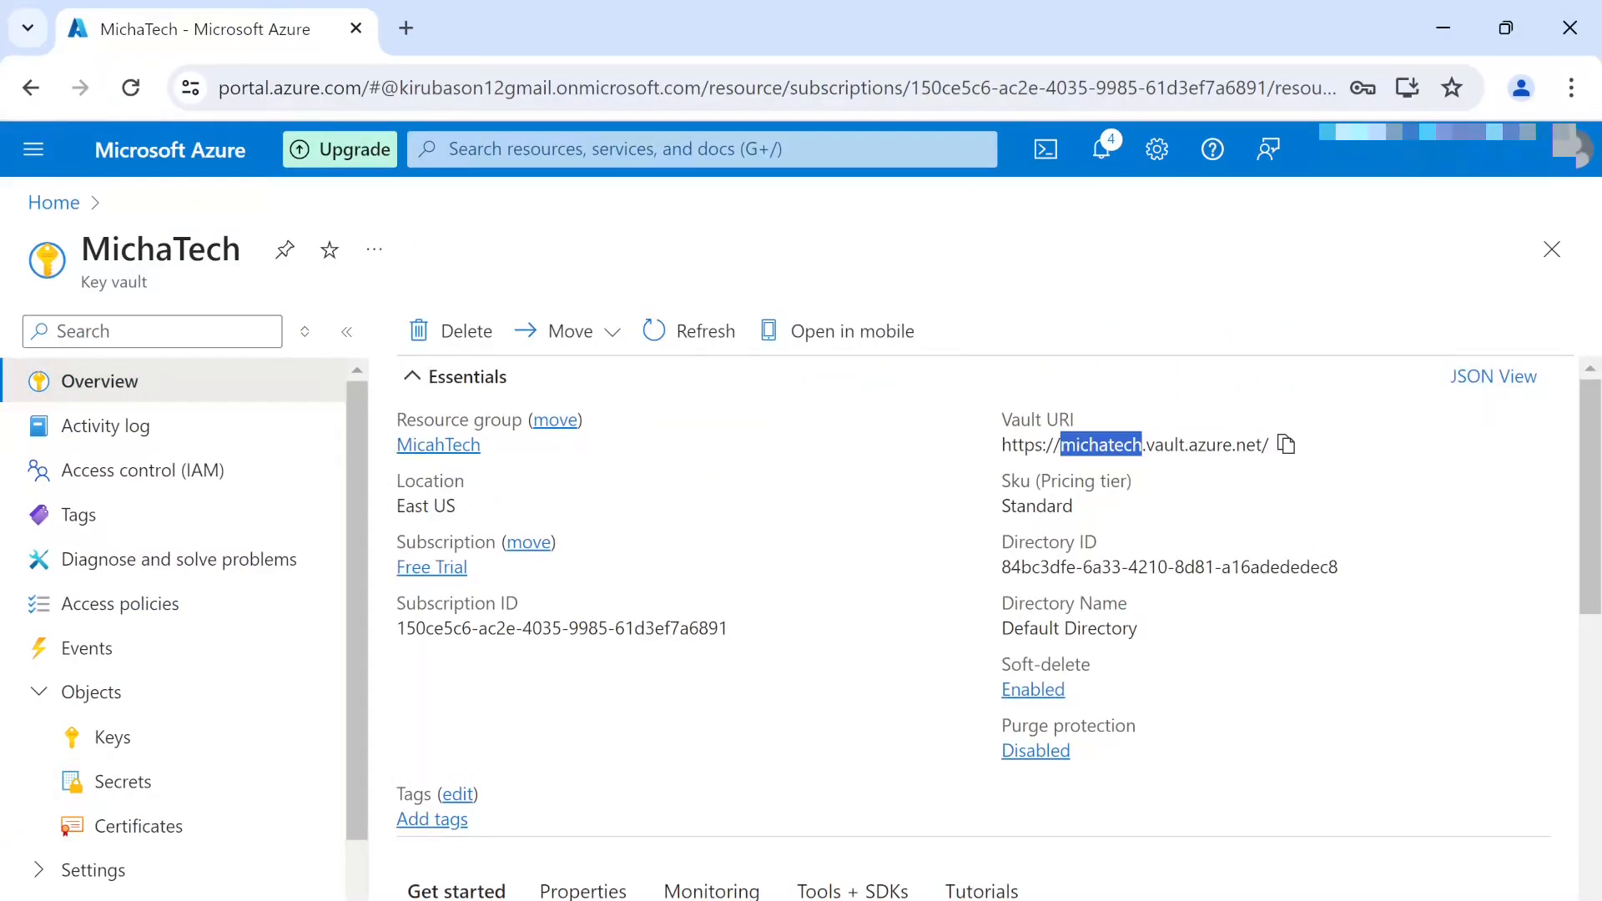
key(alt+Tab)
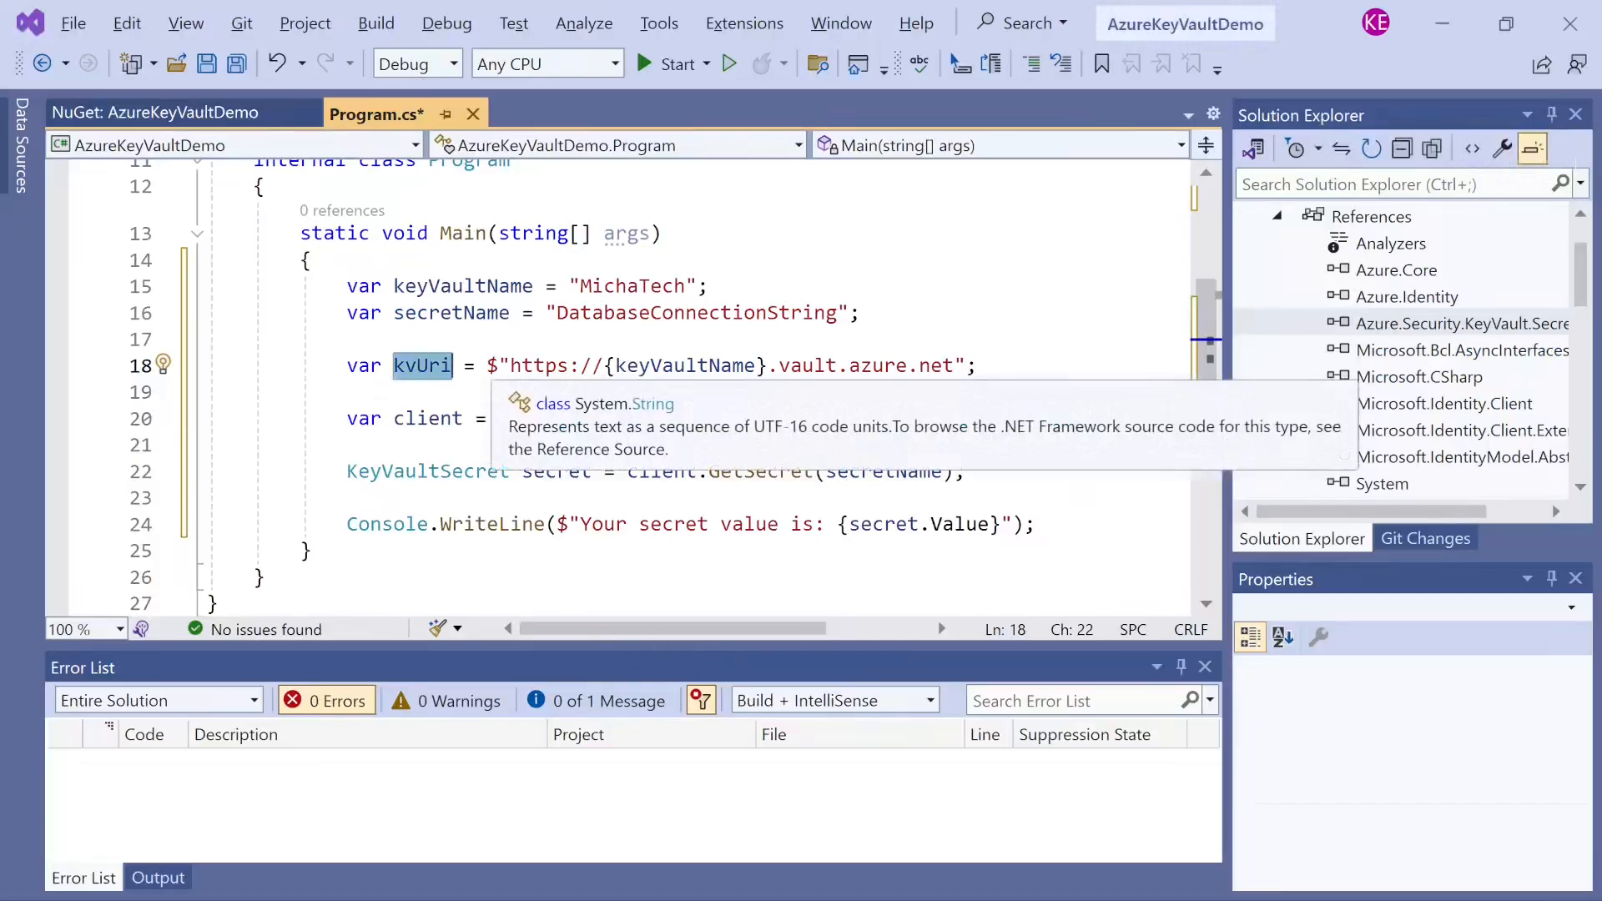
- Check the URL string assigned to kvUri against the michatech vault address in the Azure portal, ending back in Visual Studio
drag(507, 366, 952, 365)
key(alt+Tab)
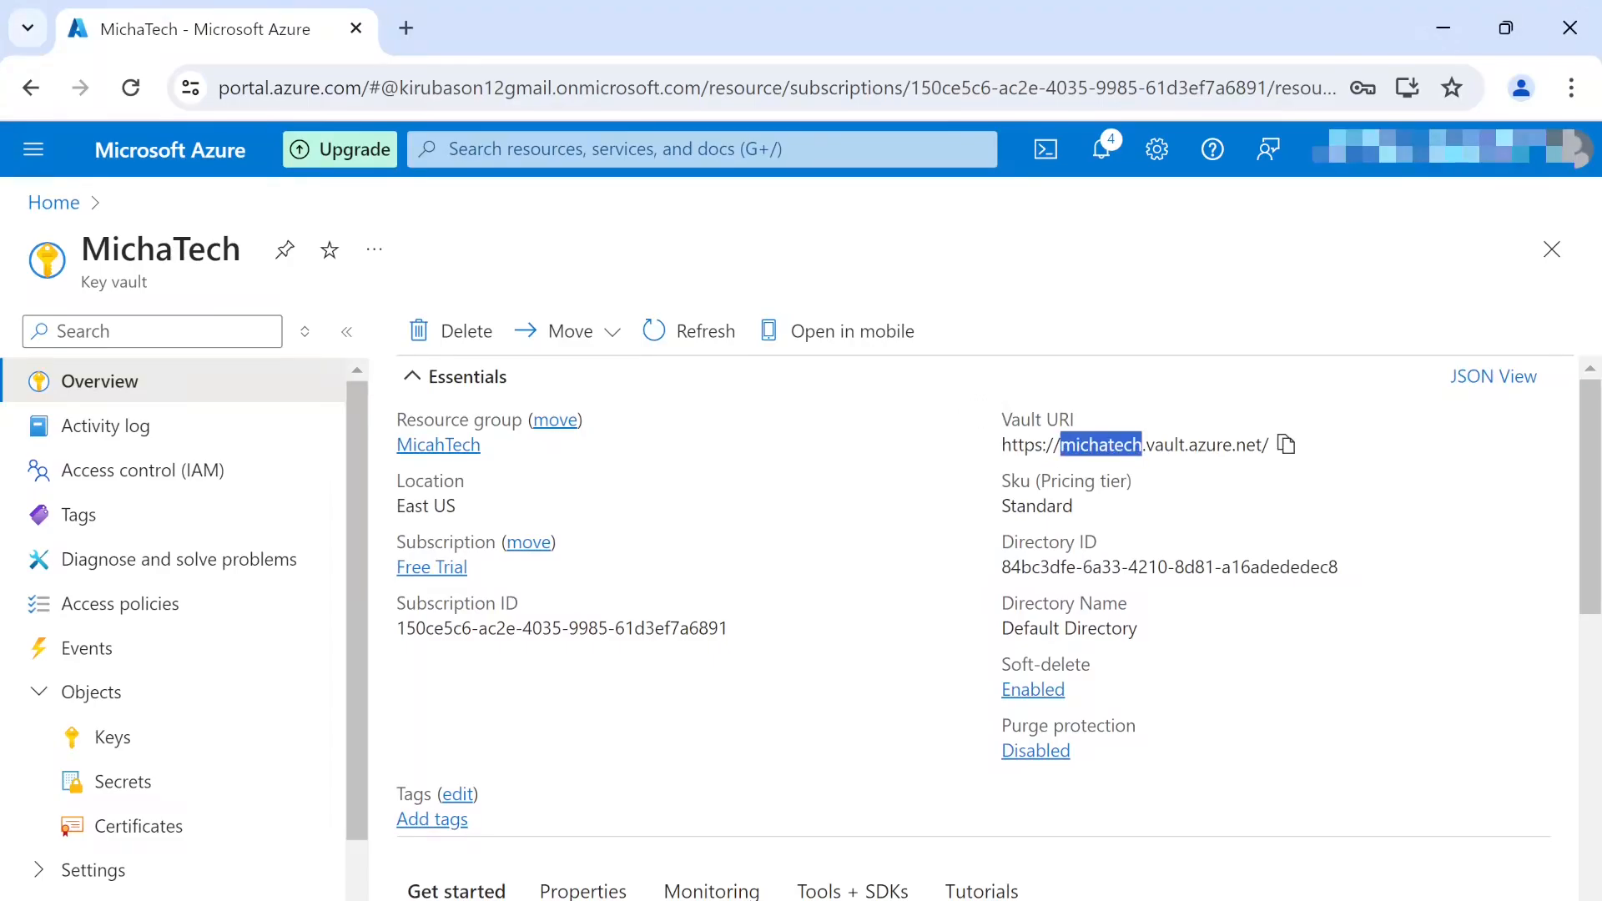
key(alt+Tab)
drag(981, 365, 336, 365)
- Review the SecretClient creation and the secretName argument passed to GetSecret in the Main method
scroll(501, 467, down, 1)
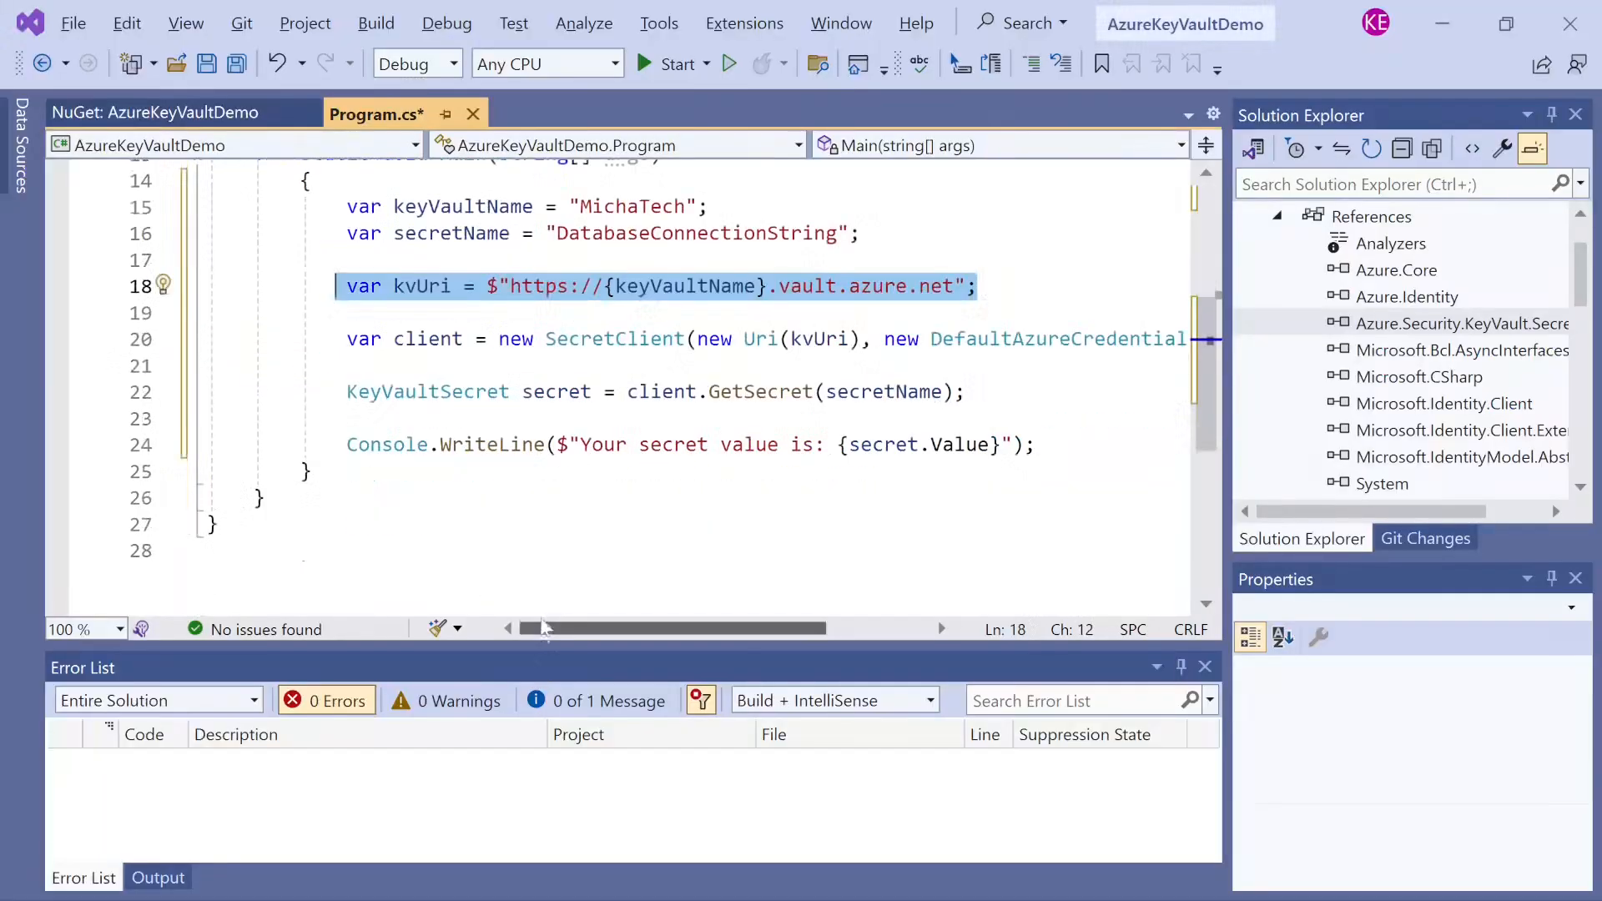
drag(544, 636, 575, 637)
double_click(576, 340)
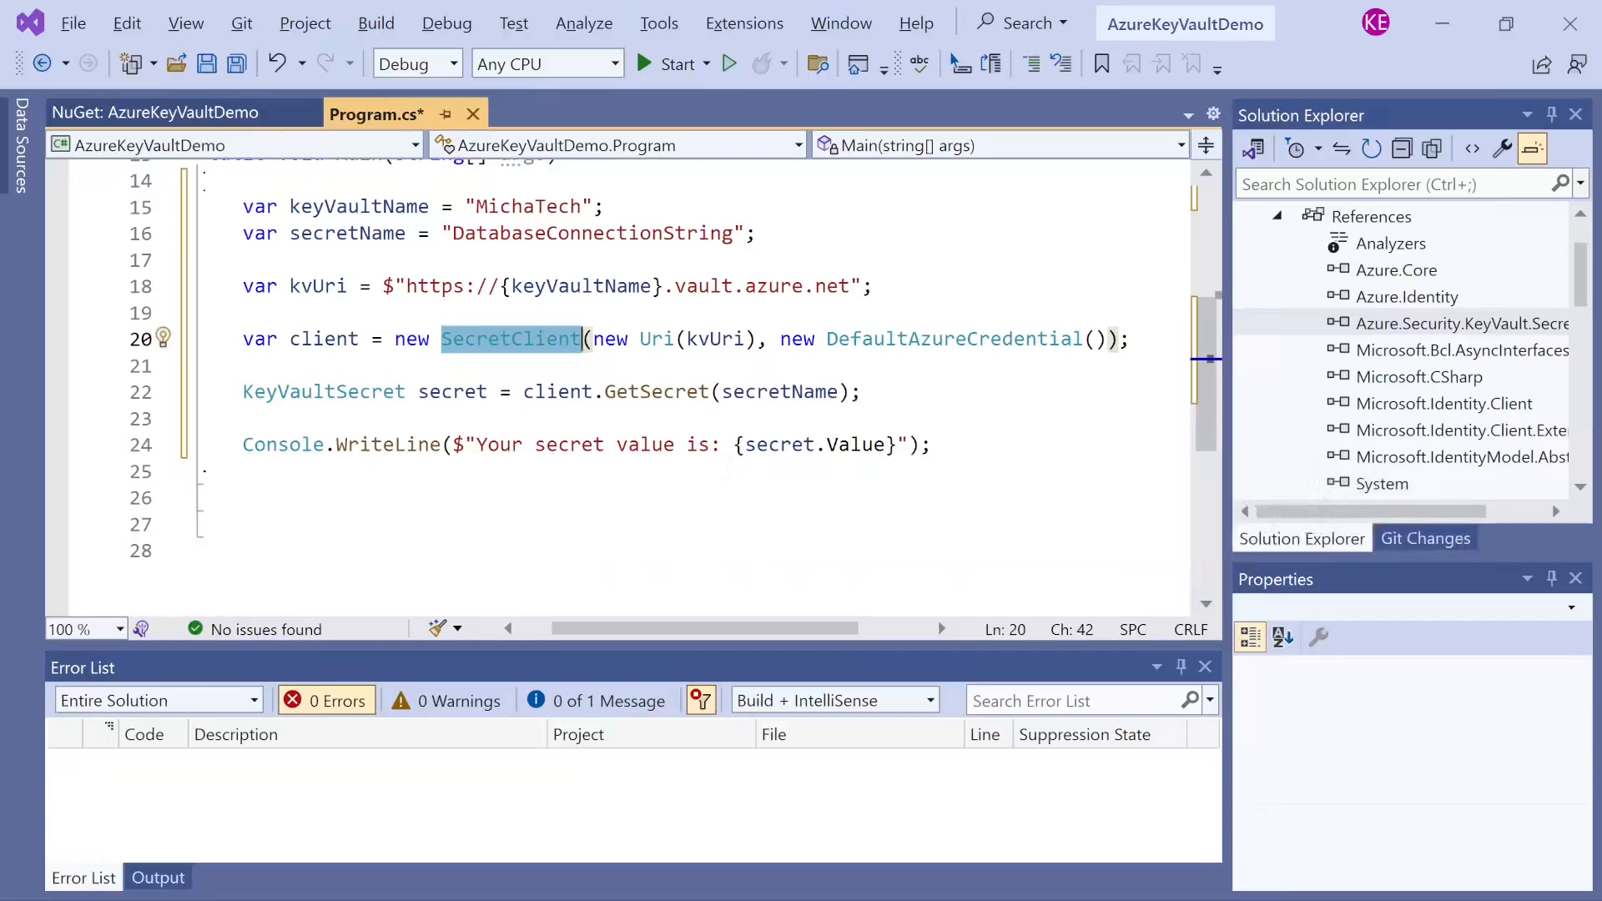
double_click(801, 393)
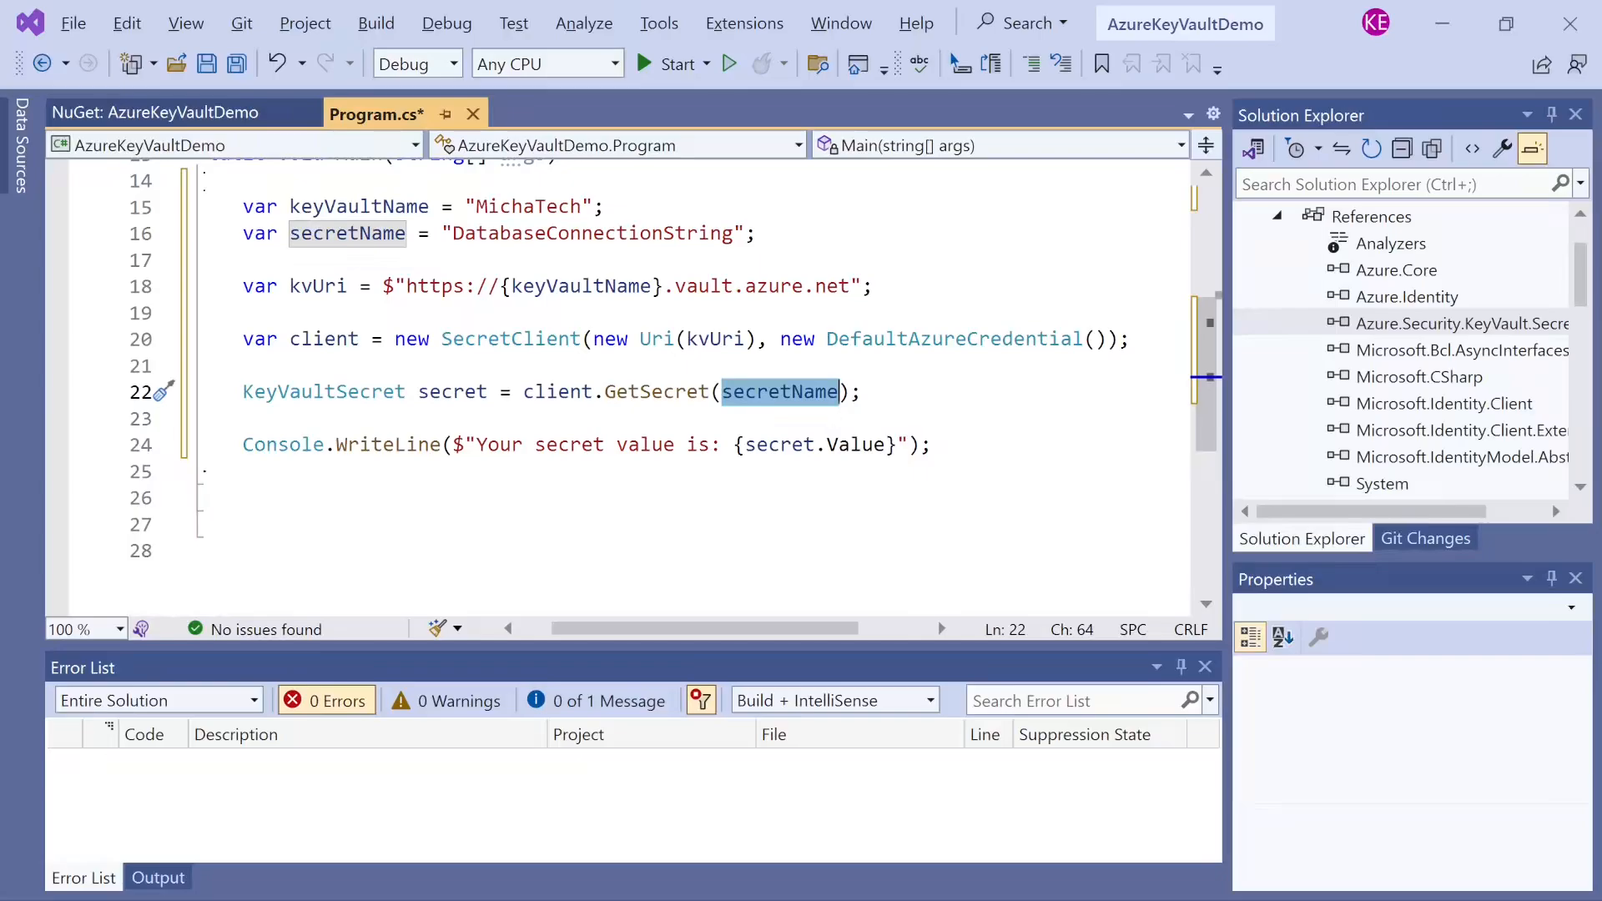
drag(621, 630, 587, 632)
scroll(617, 434, up, 2)
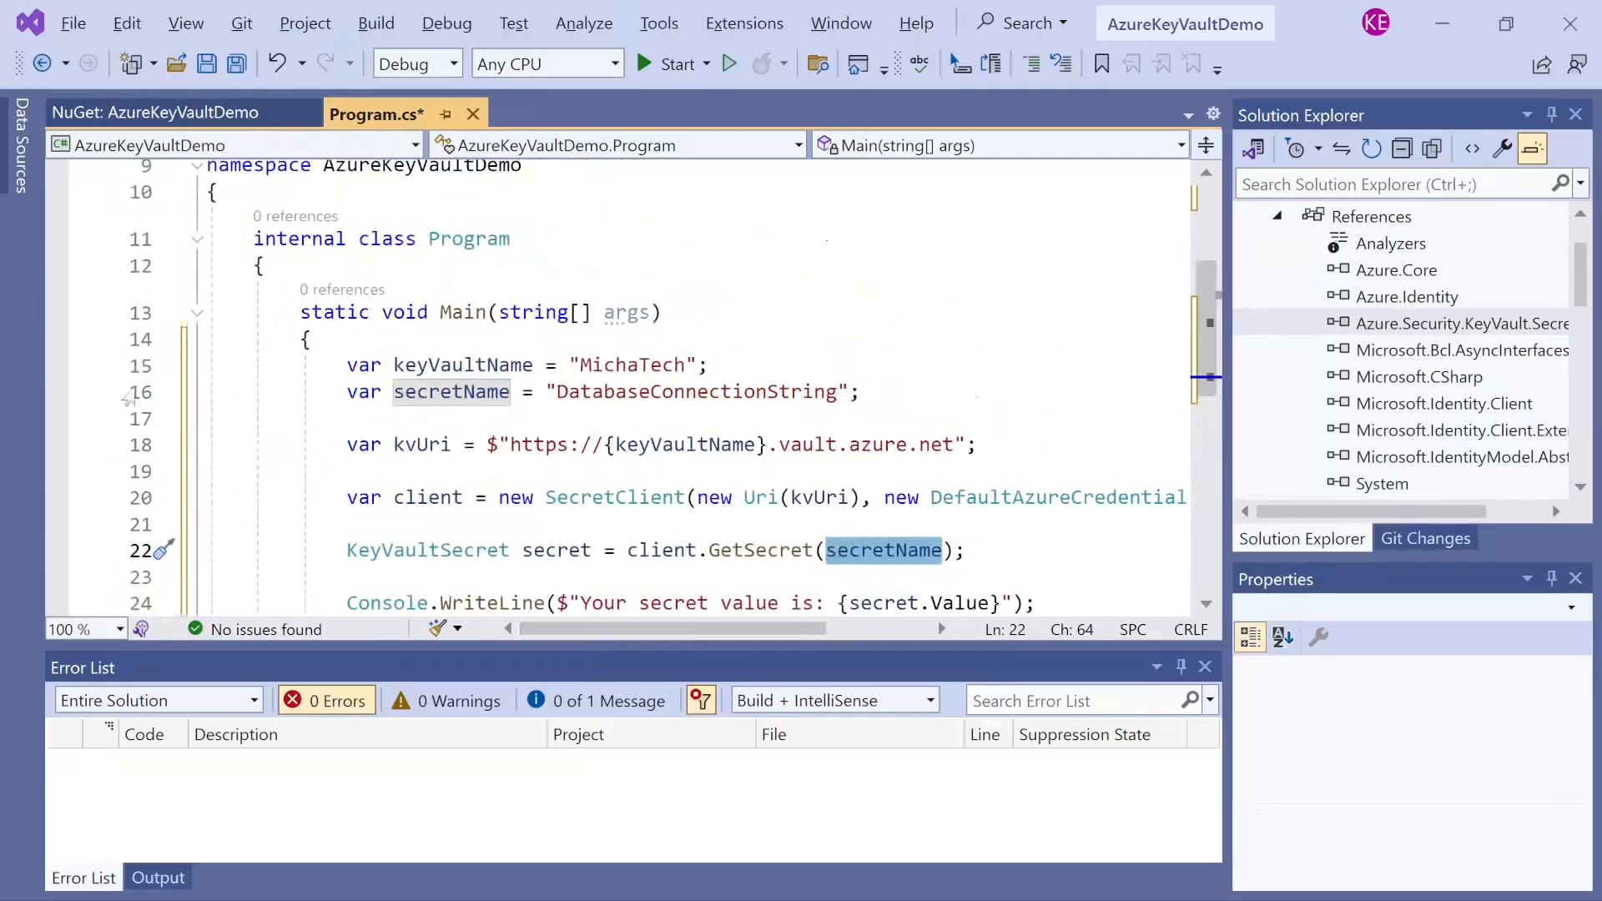
- Debug the app from a breakpoint on Main's opening brace, stepping over each statement up to the Console.WriteLine line
click(59, 340)
click(676, 65)
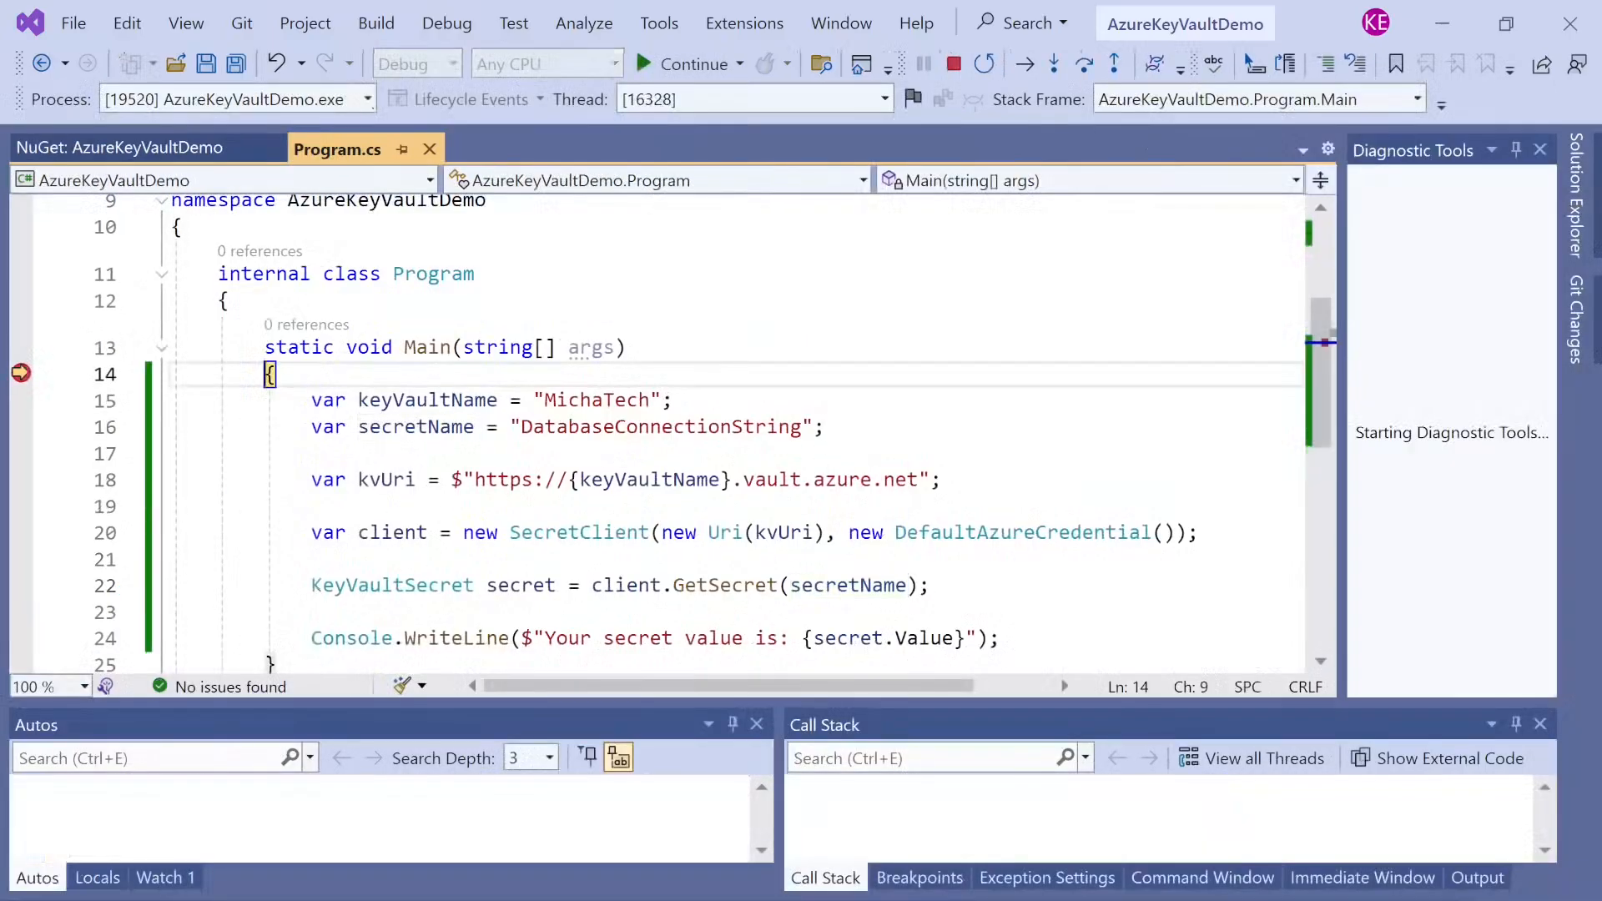
key(F10)
key(F10)
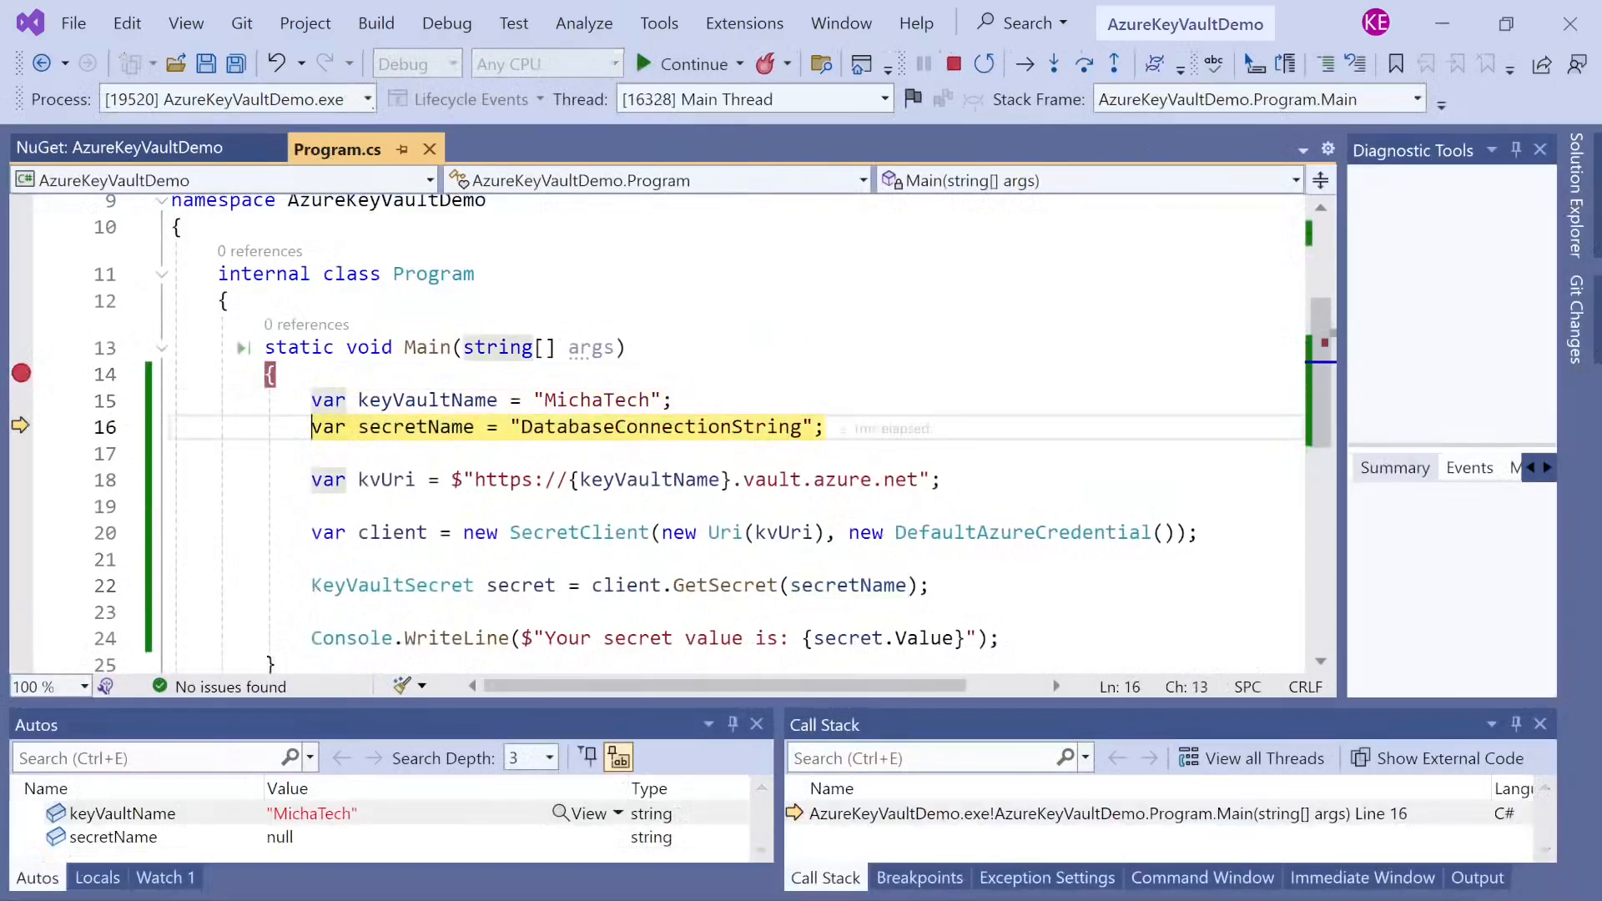
key(F10)
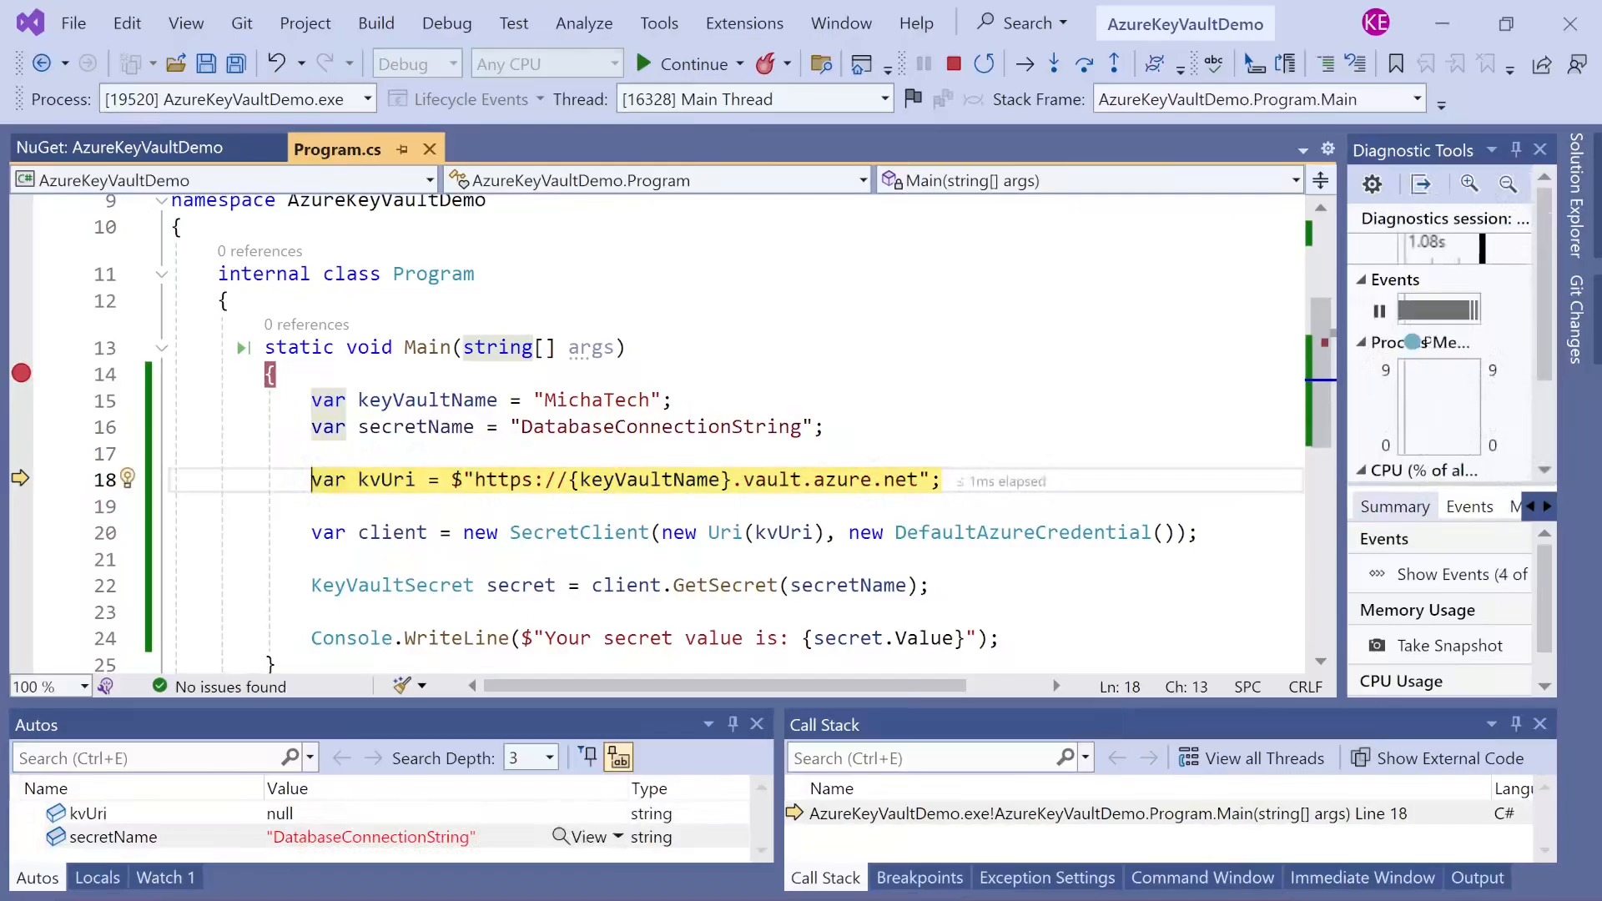
key(F10)
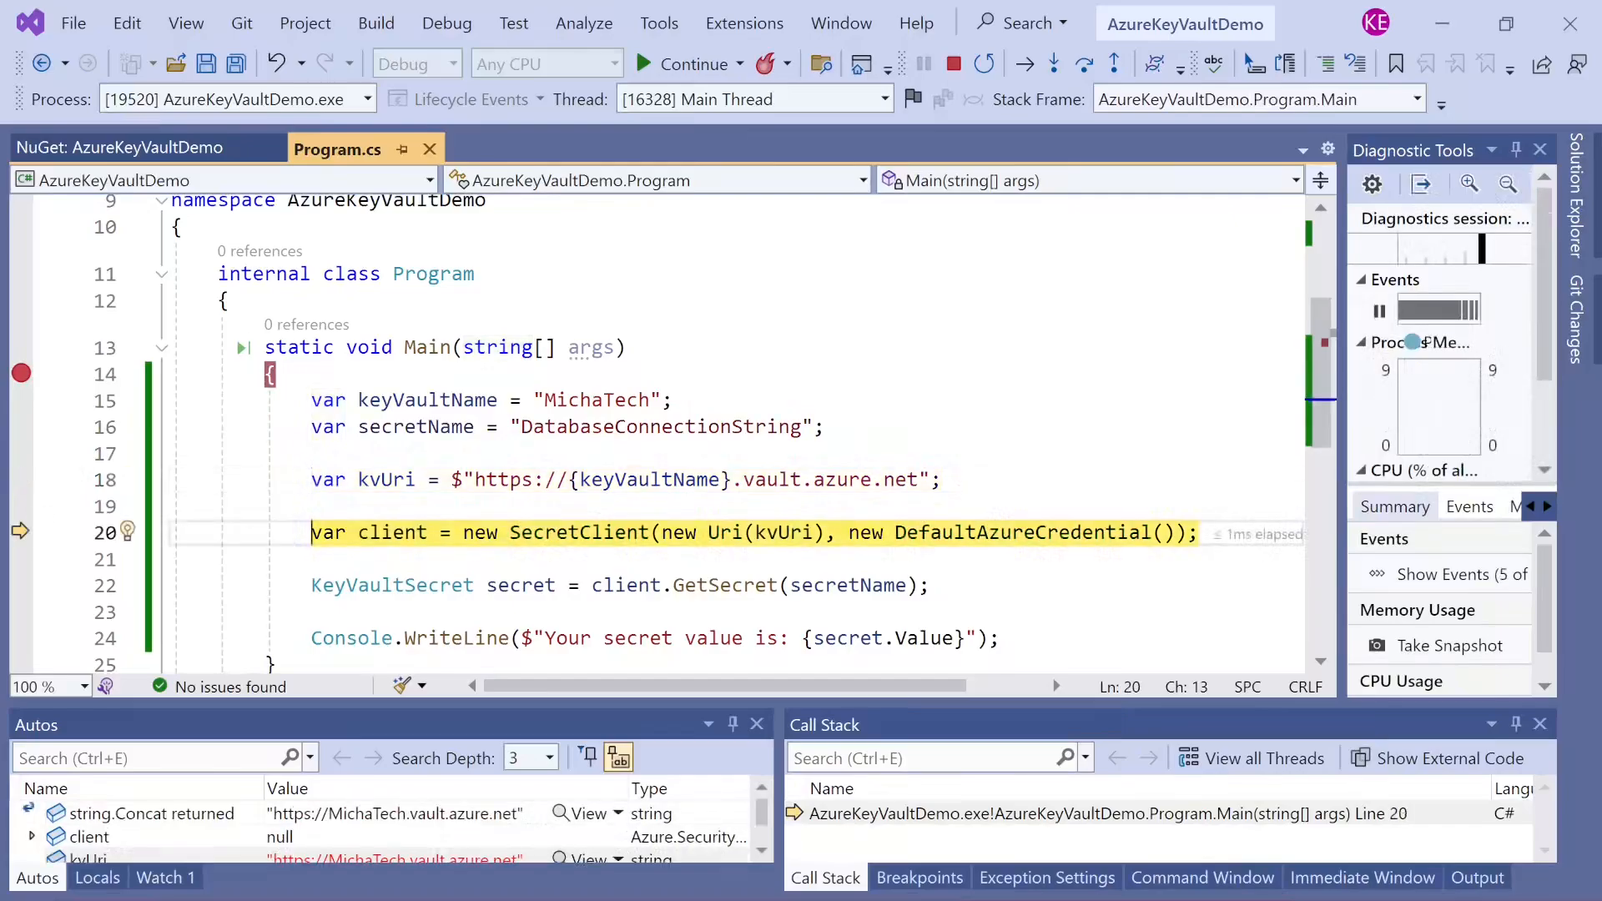
mouse_move(385, 480)
key(F10)
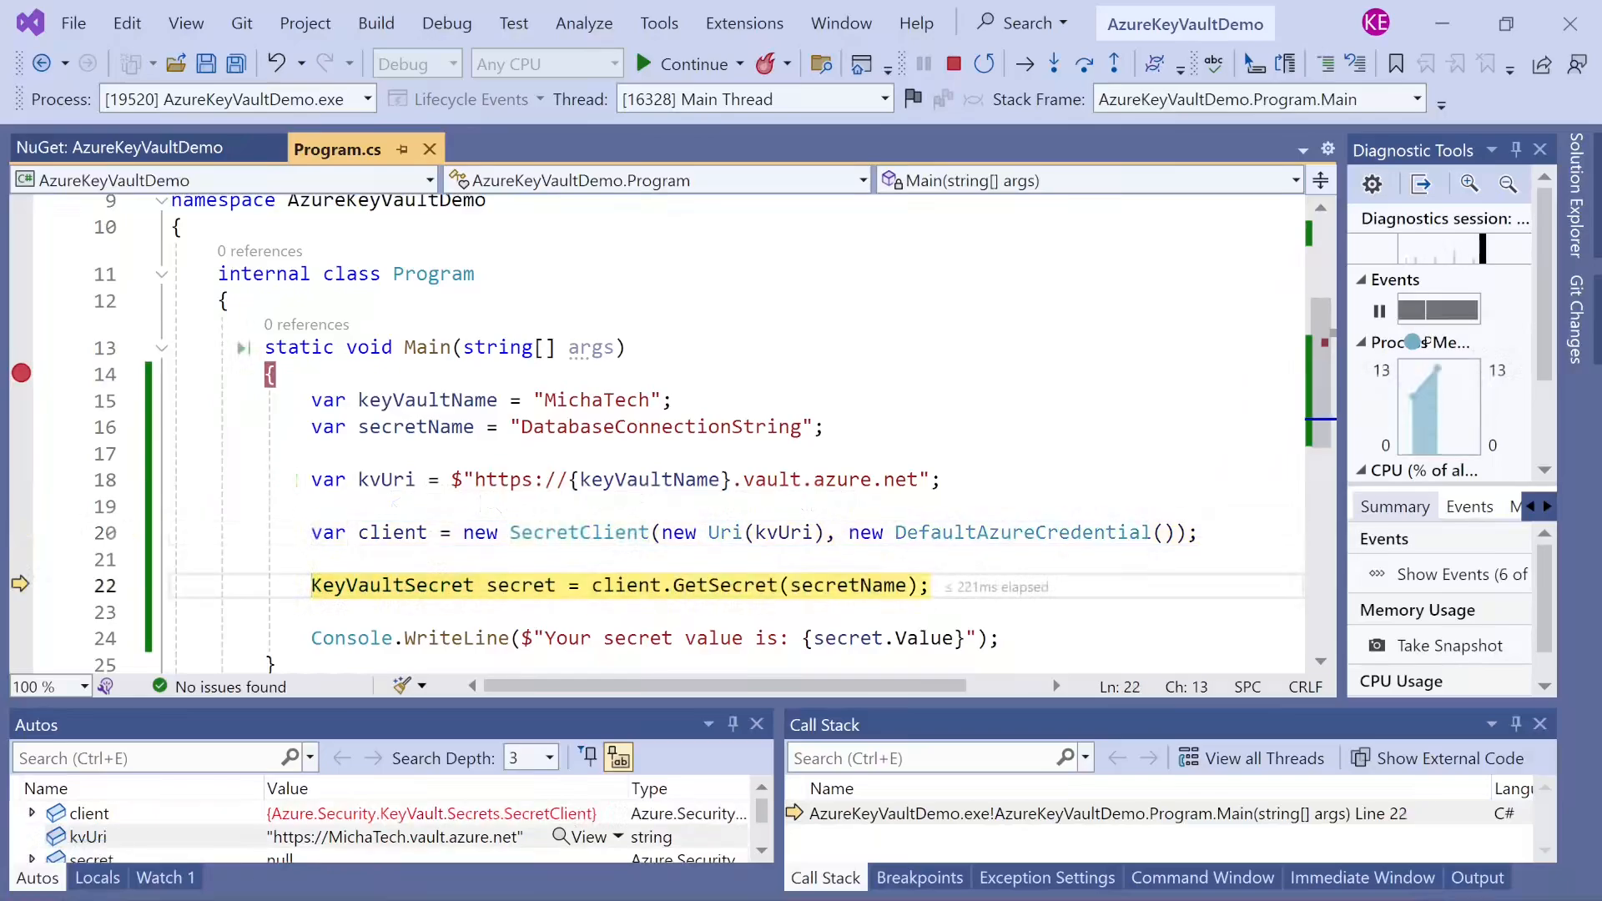
key(F10)
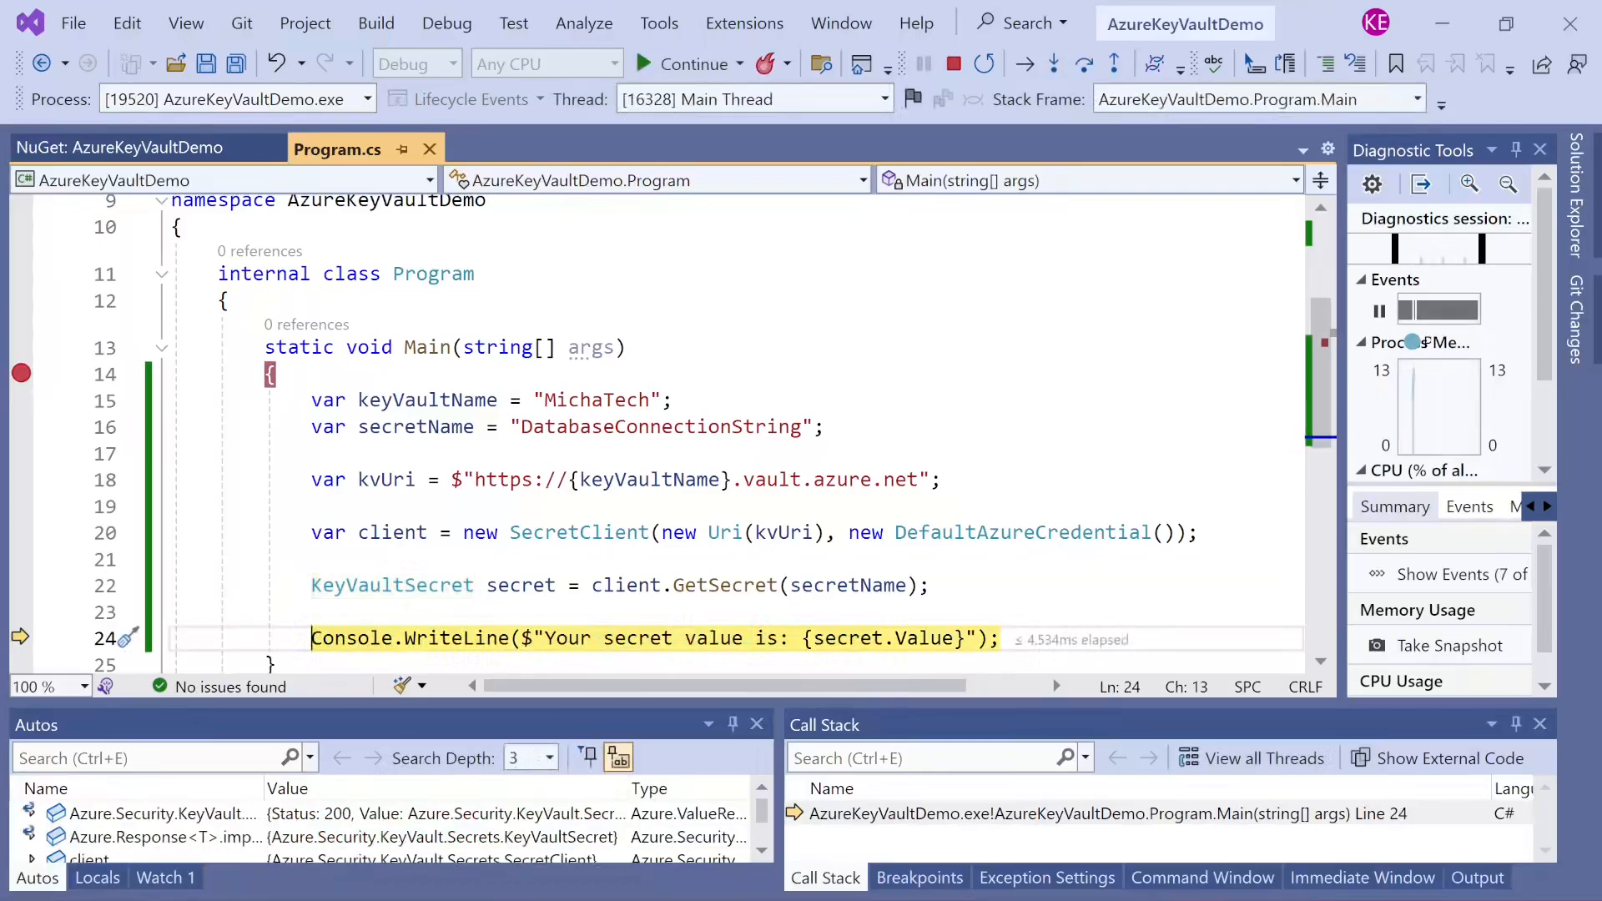
- Examine the secret variable's Value in a maximized Text Visualizer, including the server name in the connection string
mouse_move(530, 587)
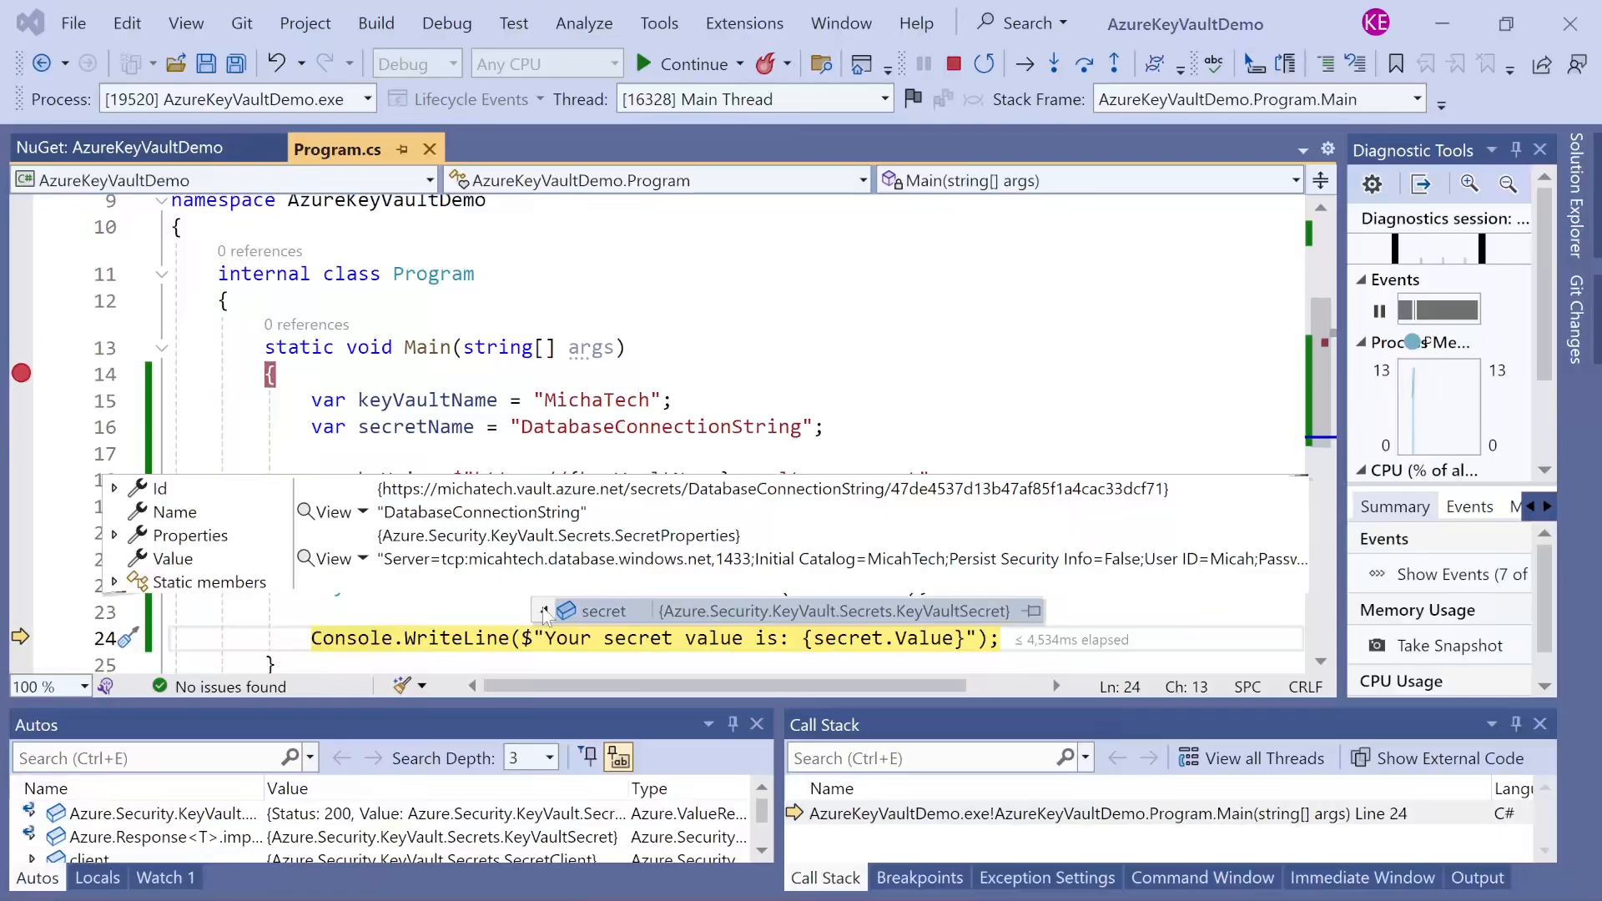
click(305, 558)
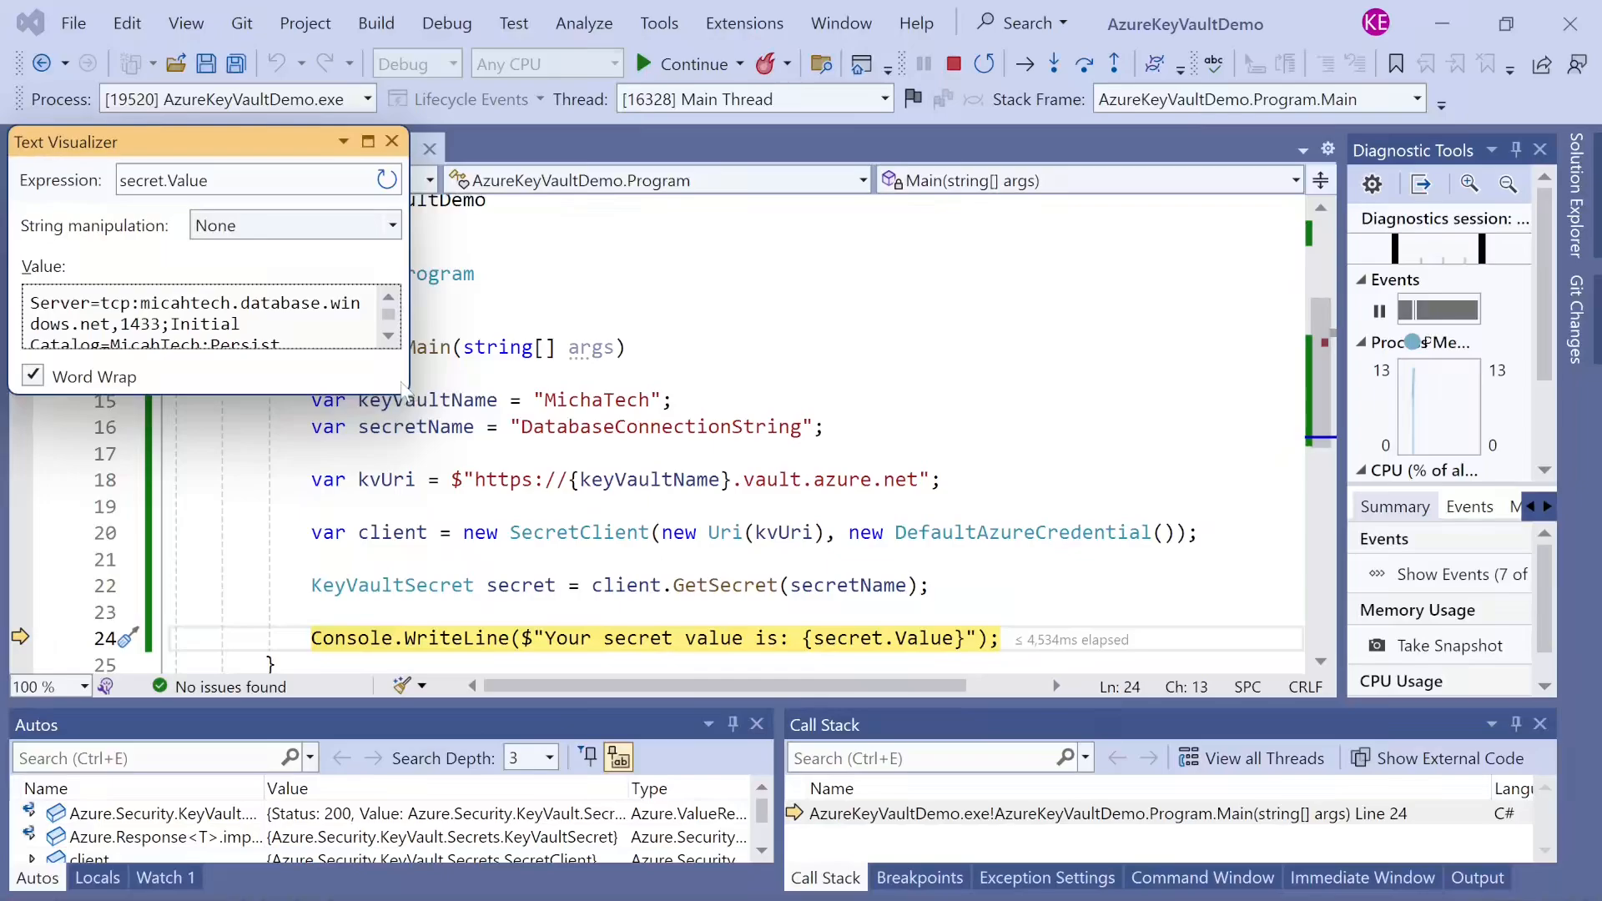
double_click(296, 142)
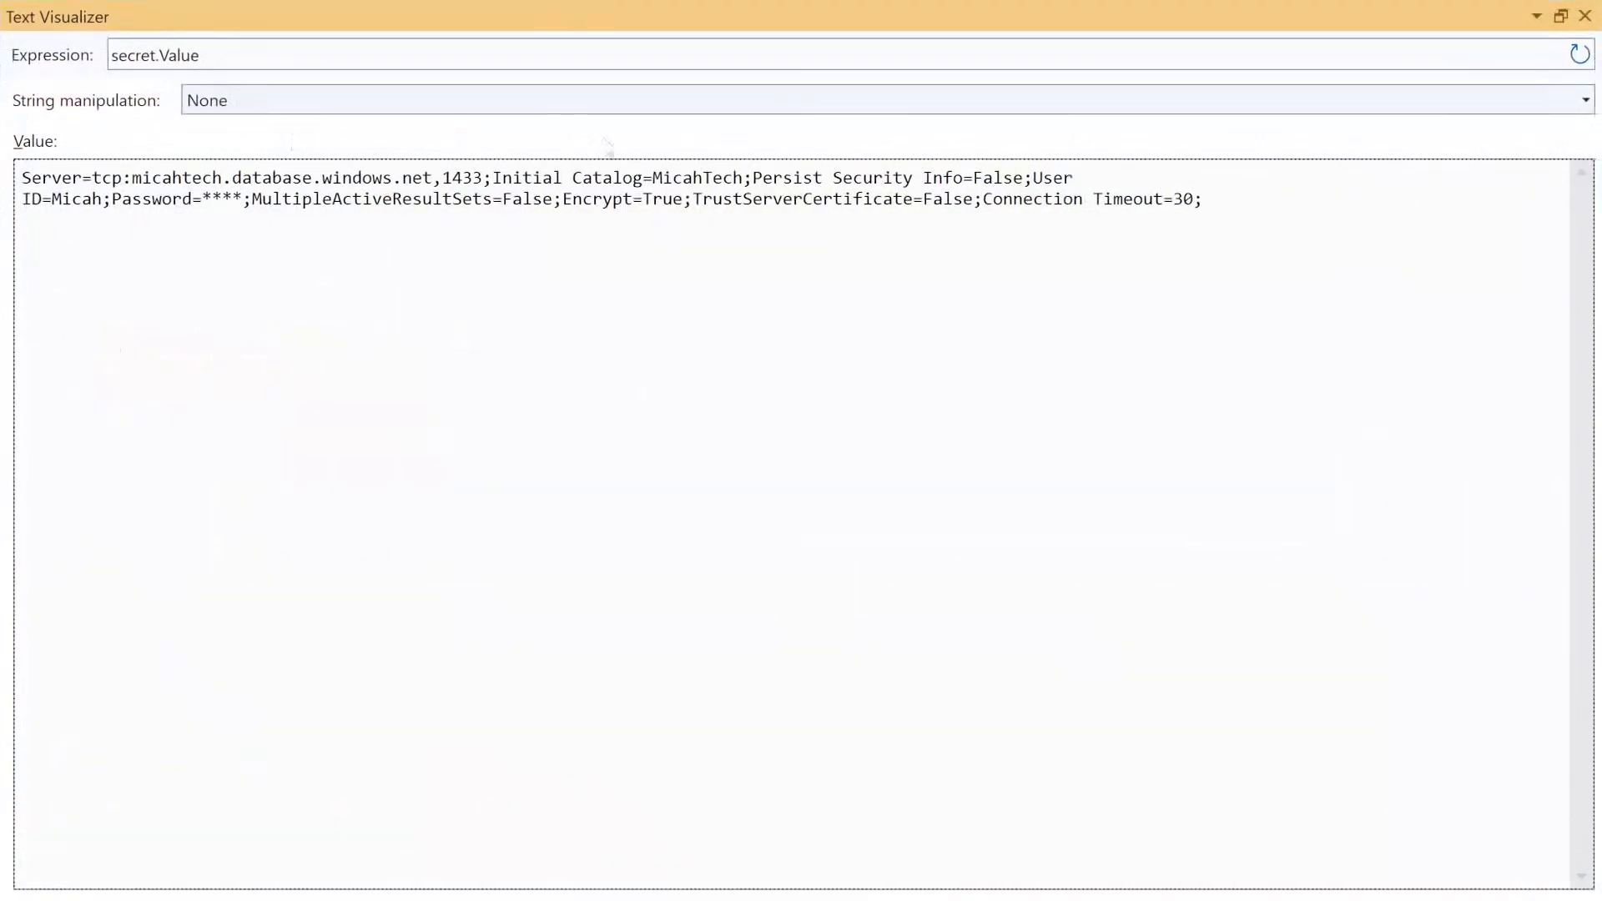
drag(1202, 198, 21, 177)
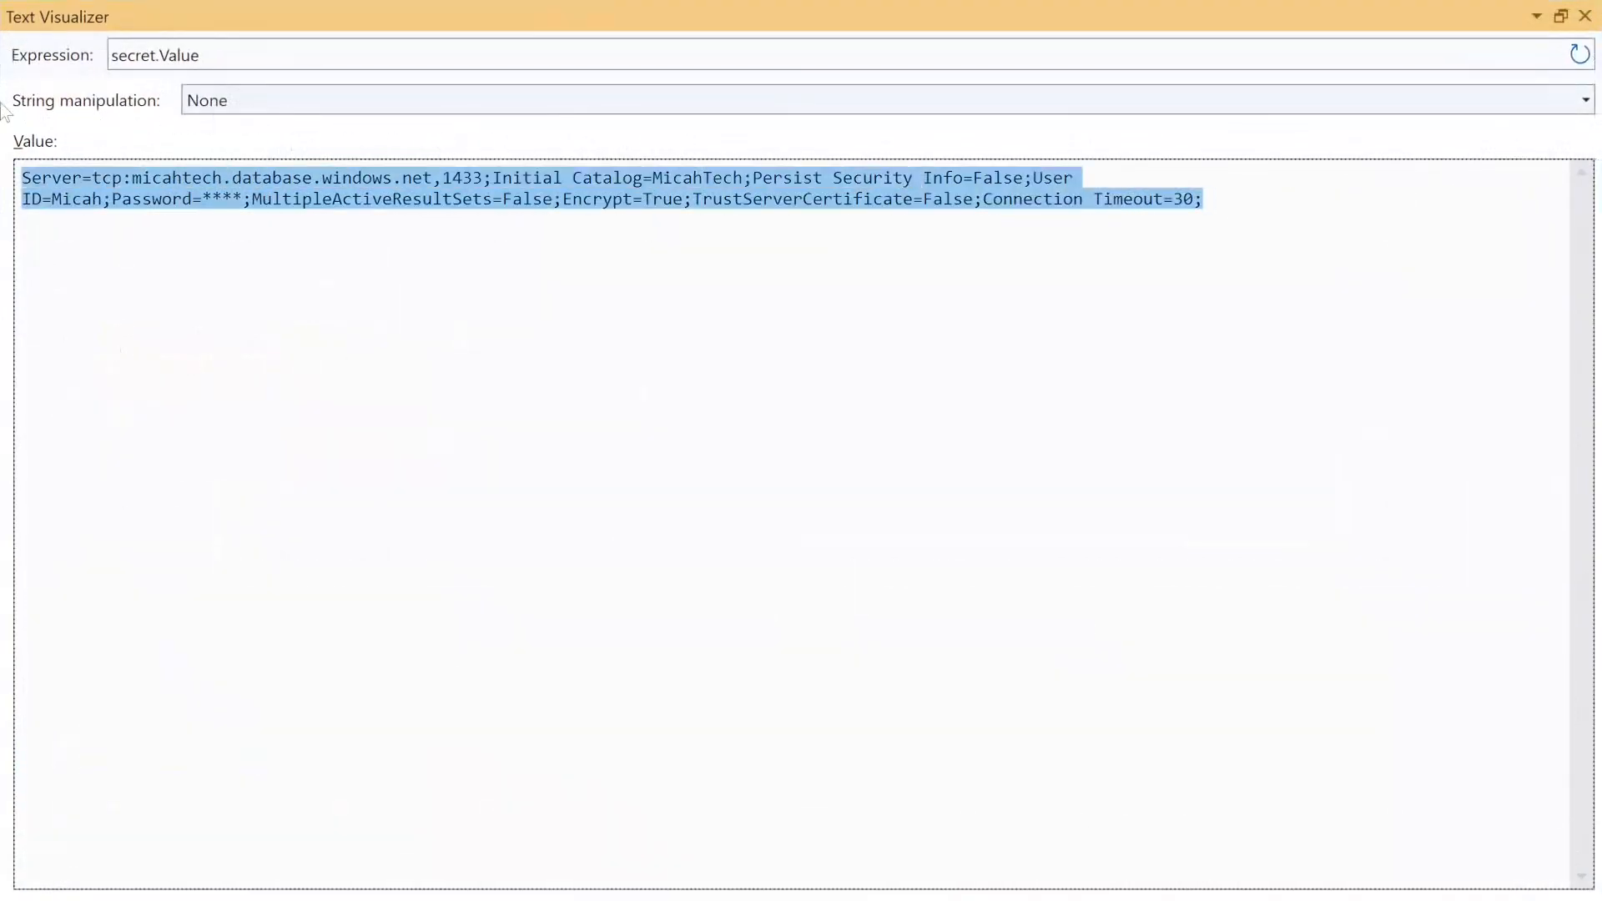
double_click(158, 175)
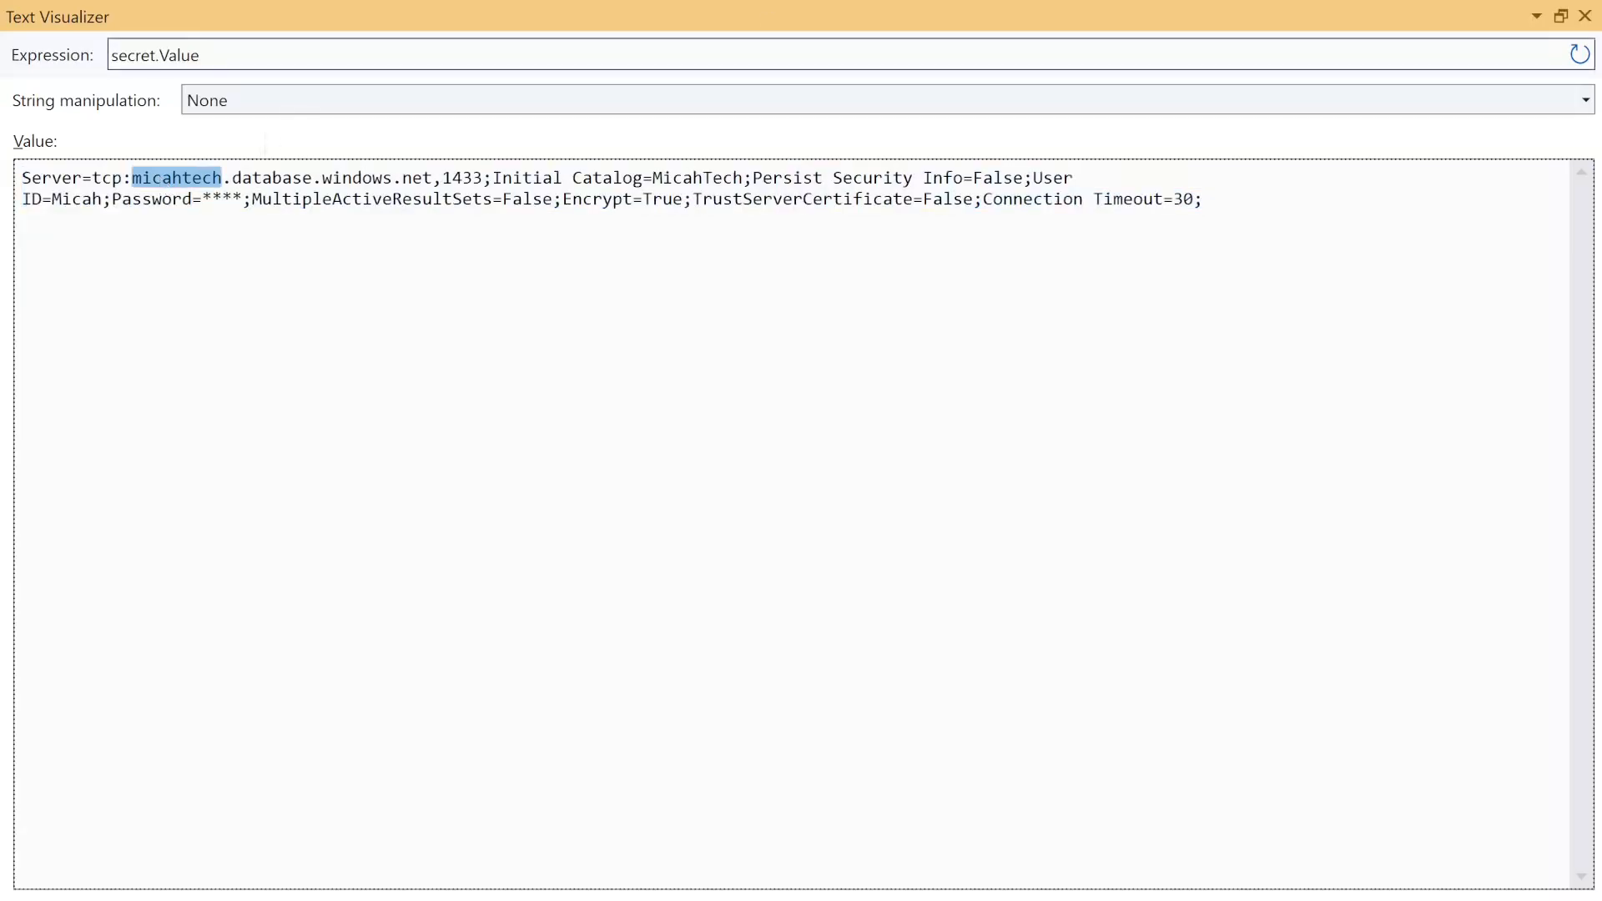
- Reveal the DatabaseConnectionString secret's value in the Azure portal, compare it with the Text Visualizer's text, and close the visualizer
key(alt+Tab)
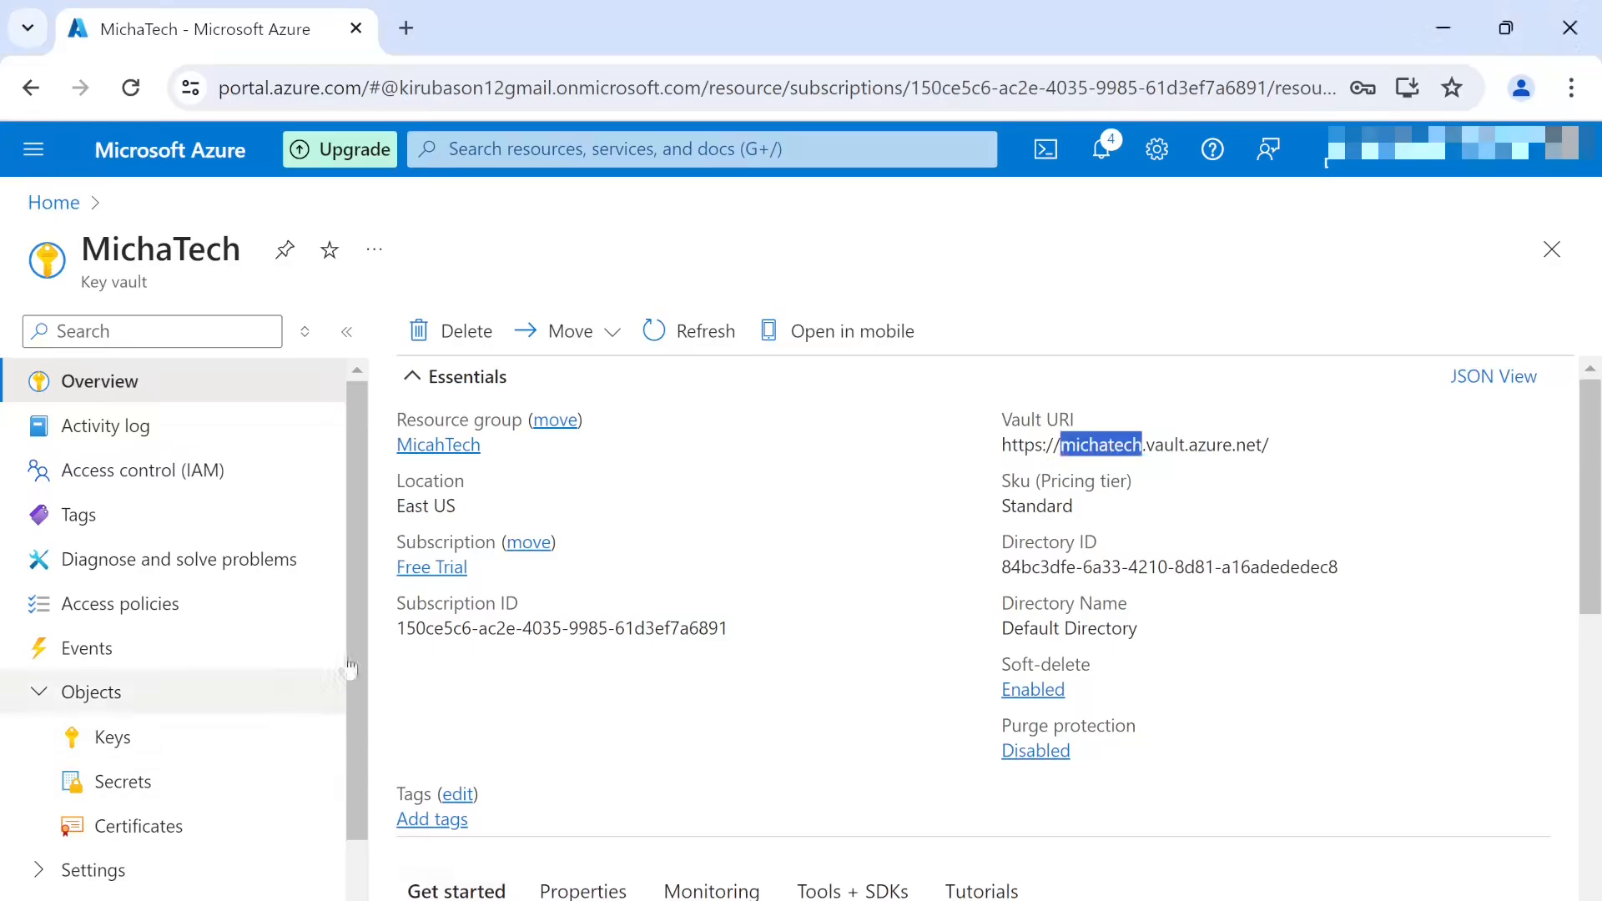
click(133, 784)
click(494, 480)
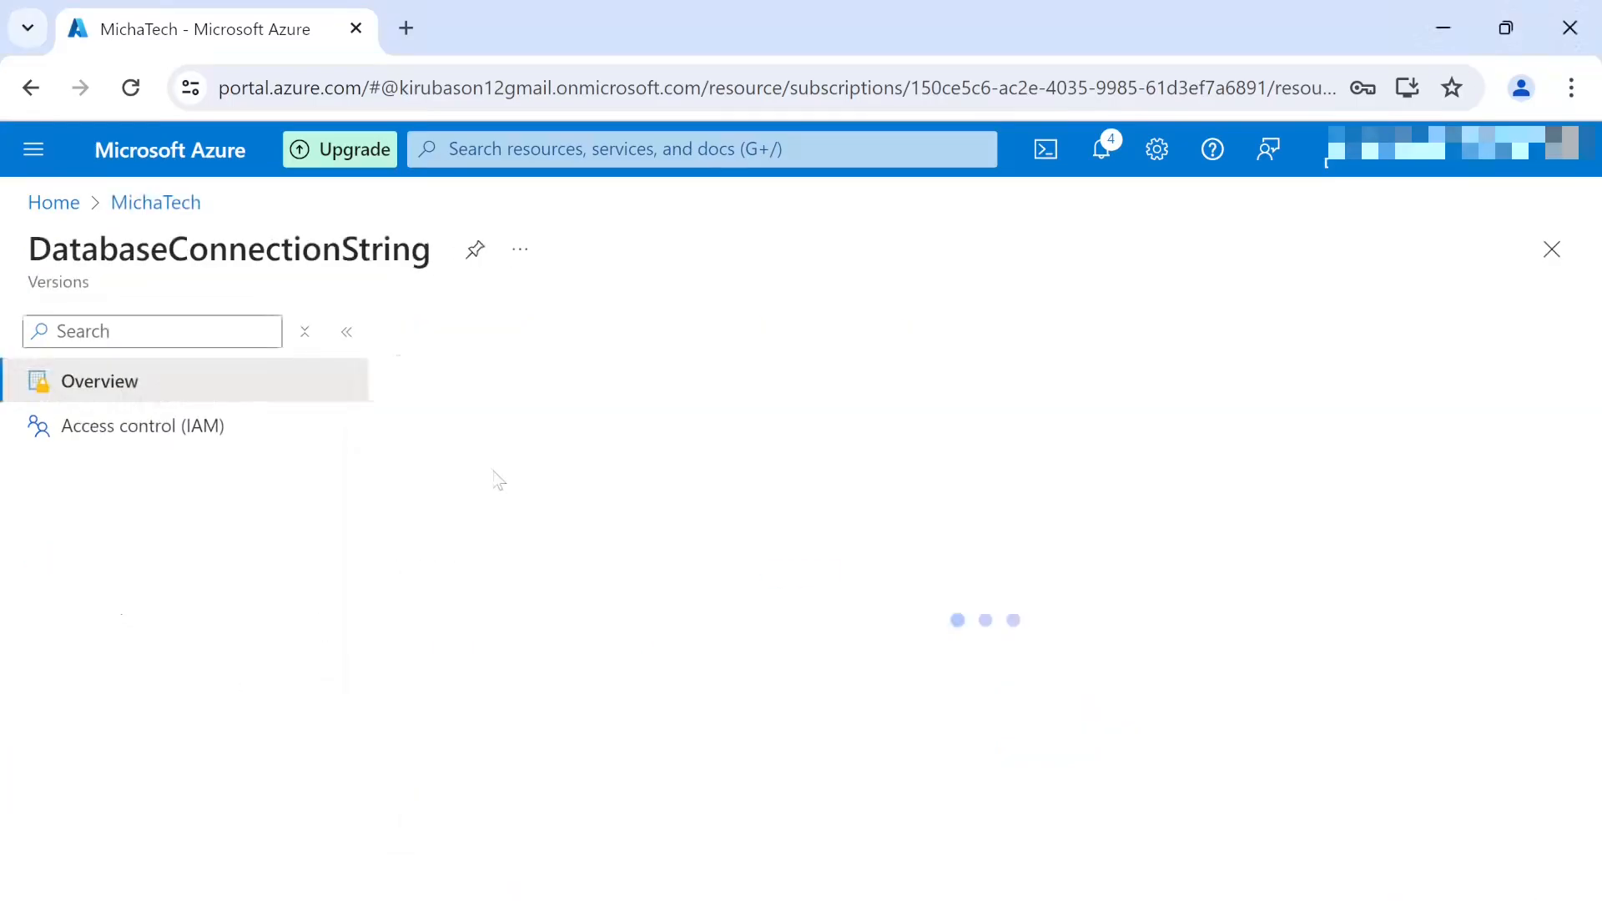
click(532, 522)
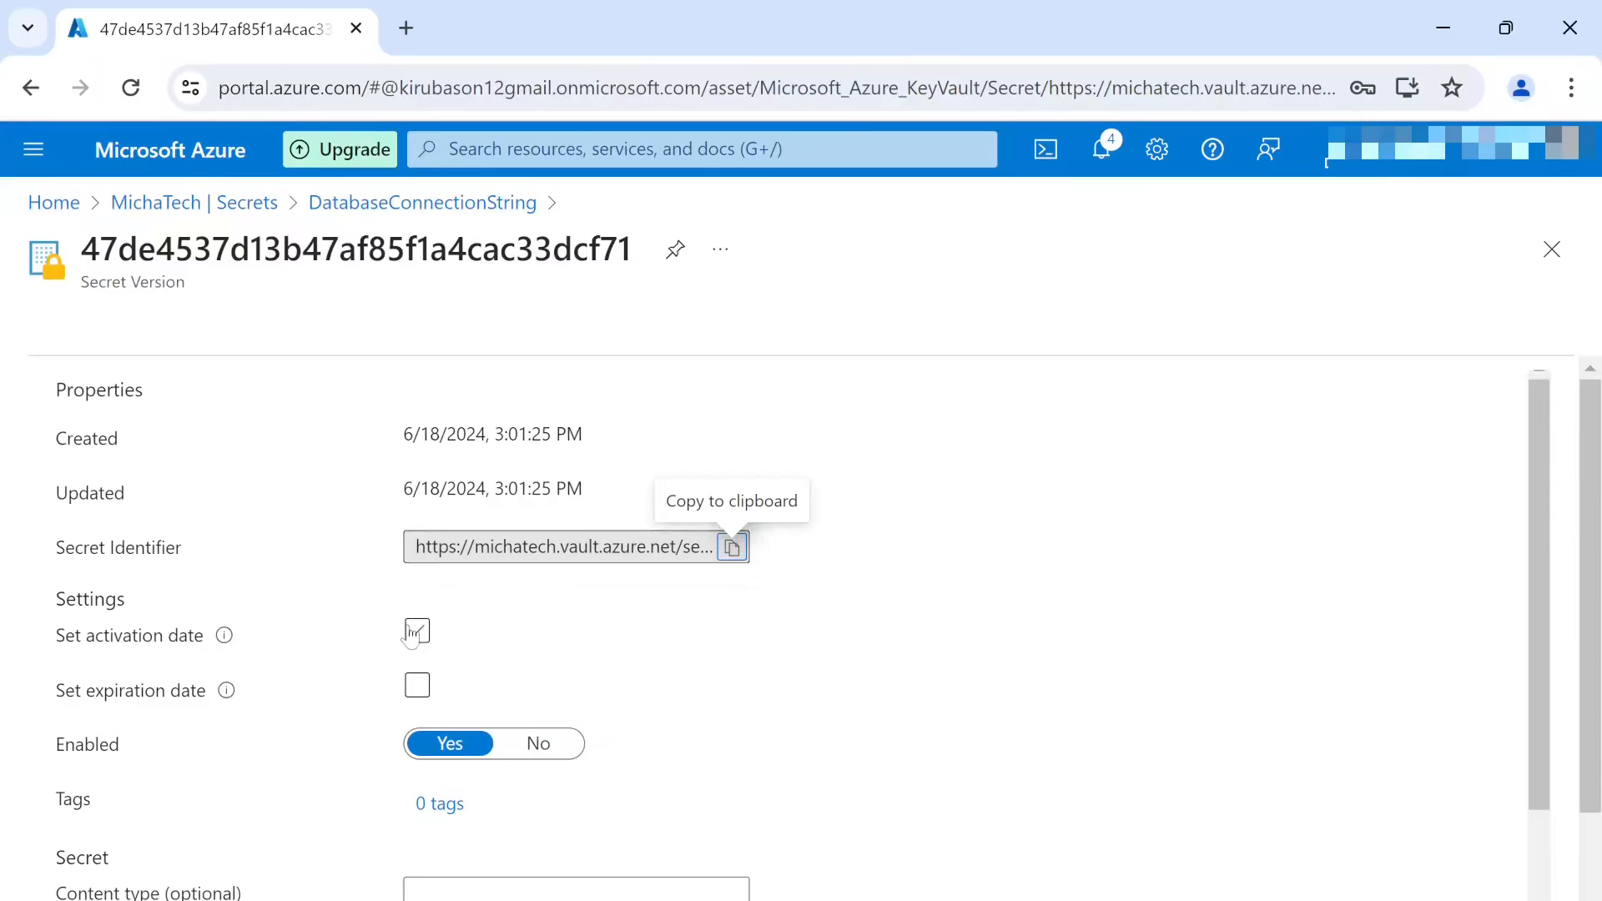
scroll(411, 634, down, 2)
click(155, 812)
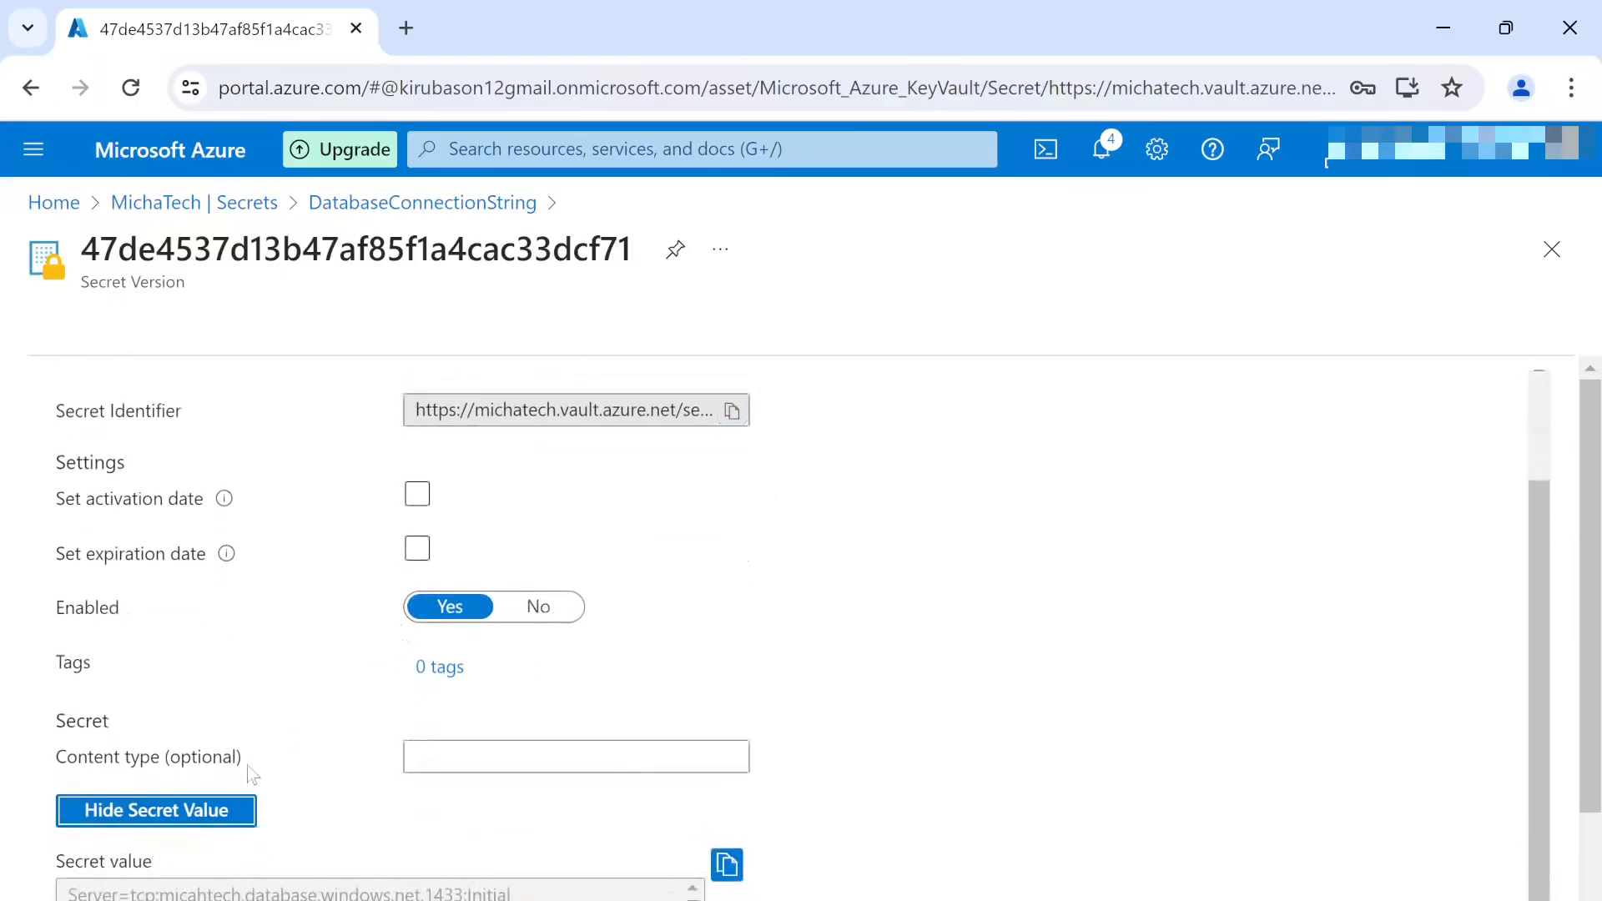
drag(68, 891, 532, 852)
scroll(497, 770, up, 1)
scroll(566, 776, up, 2)
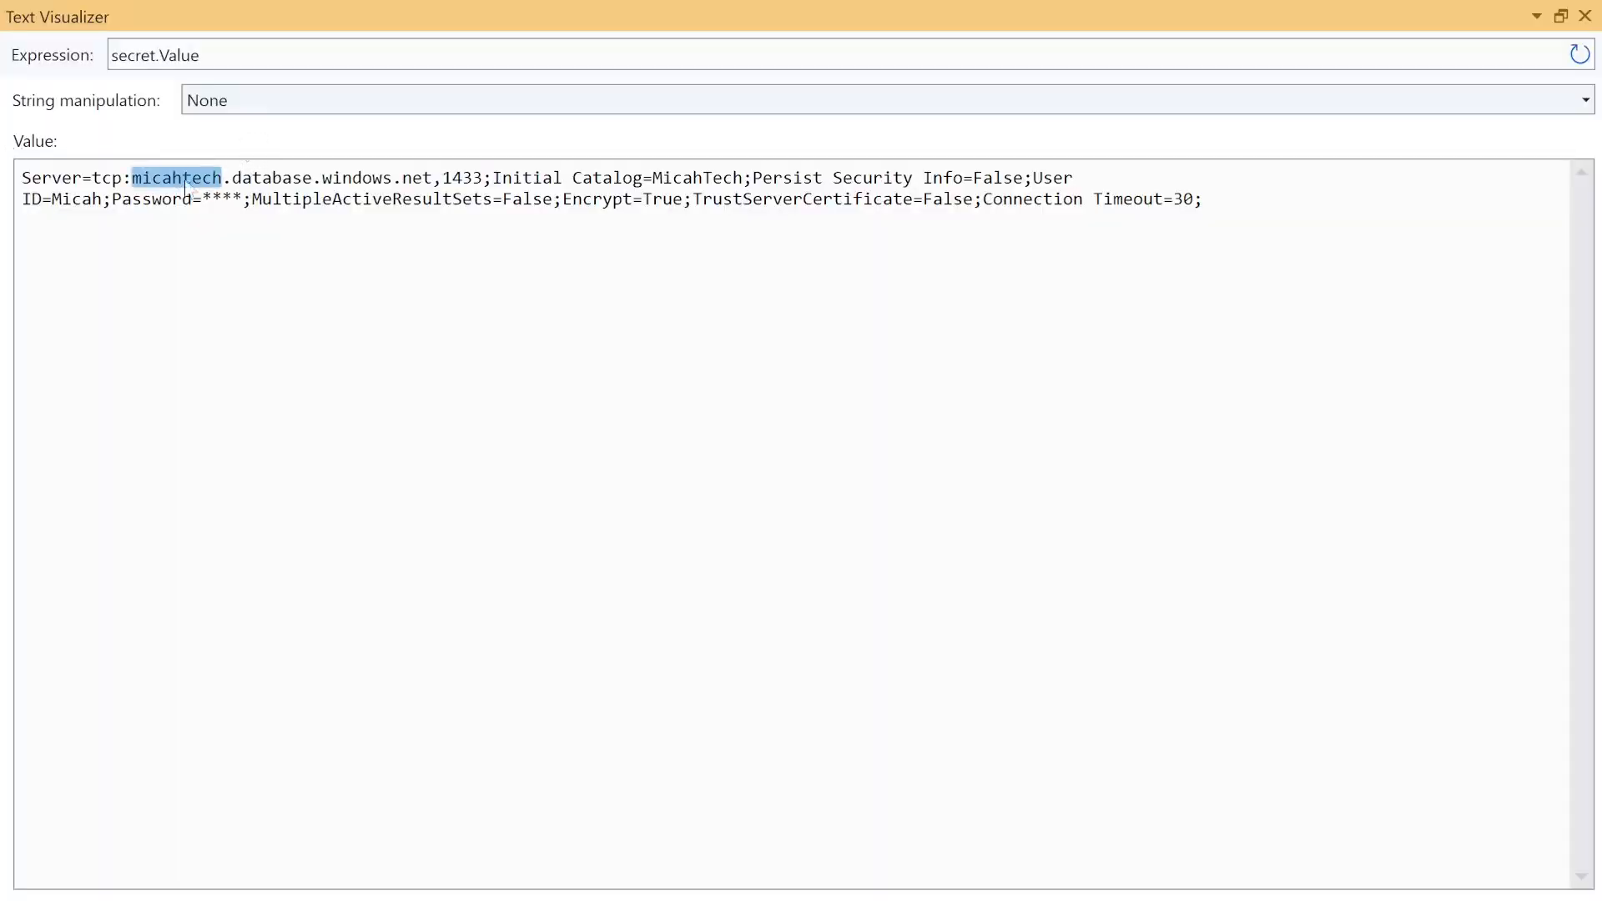
drag(132, 177, 392, 179)
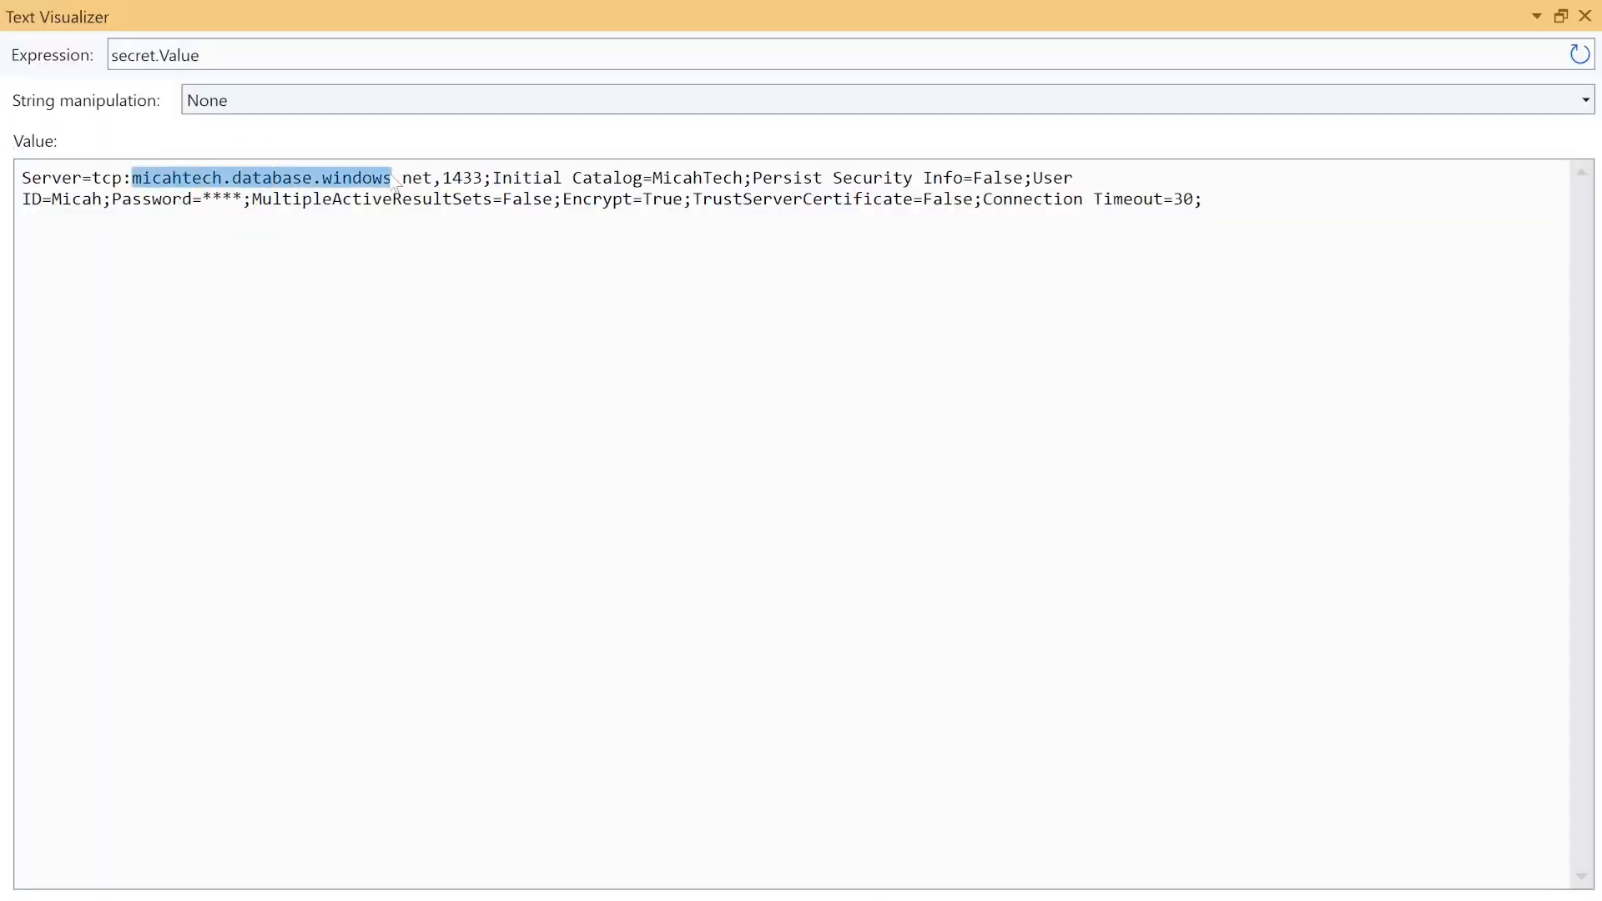
click(1585, 16)
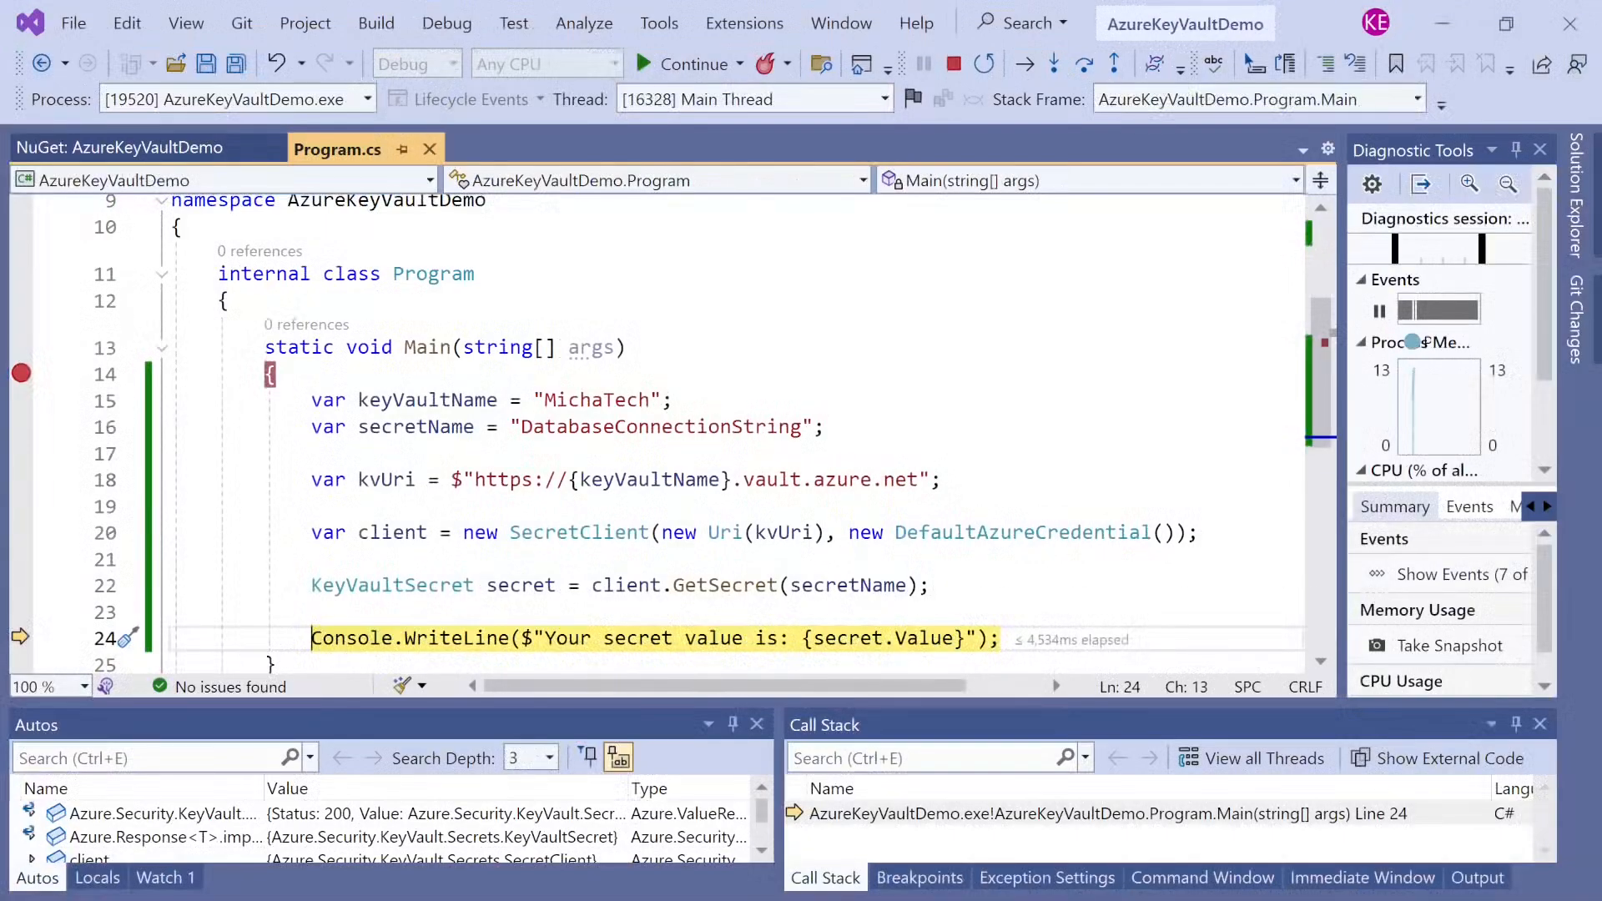
- Step over the Console.WriteLine statement and examine the printed secret value in the app's console window
key(F10)
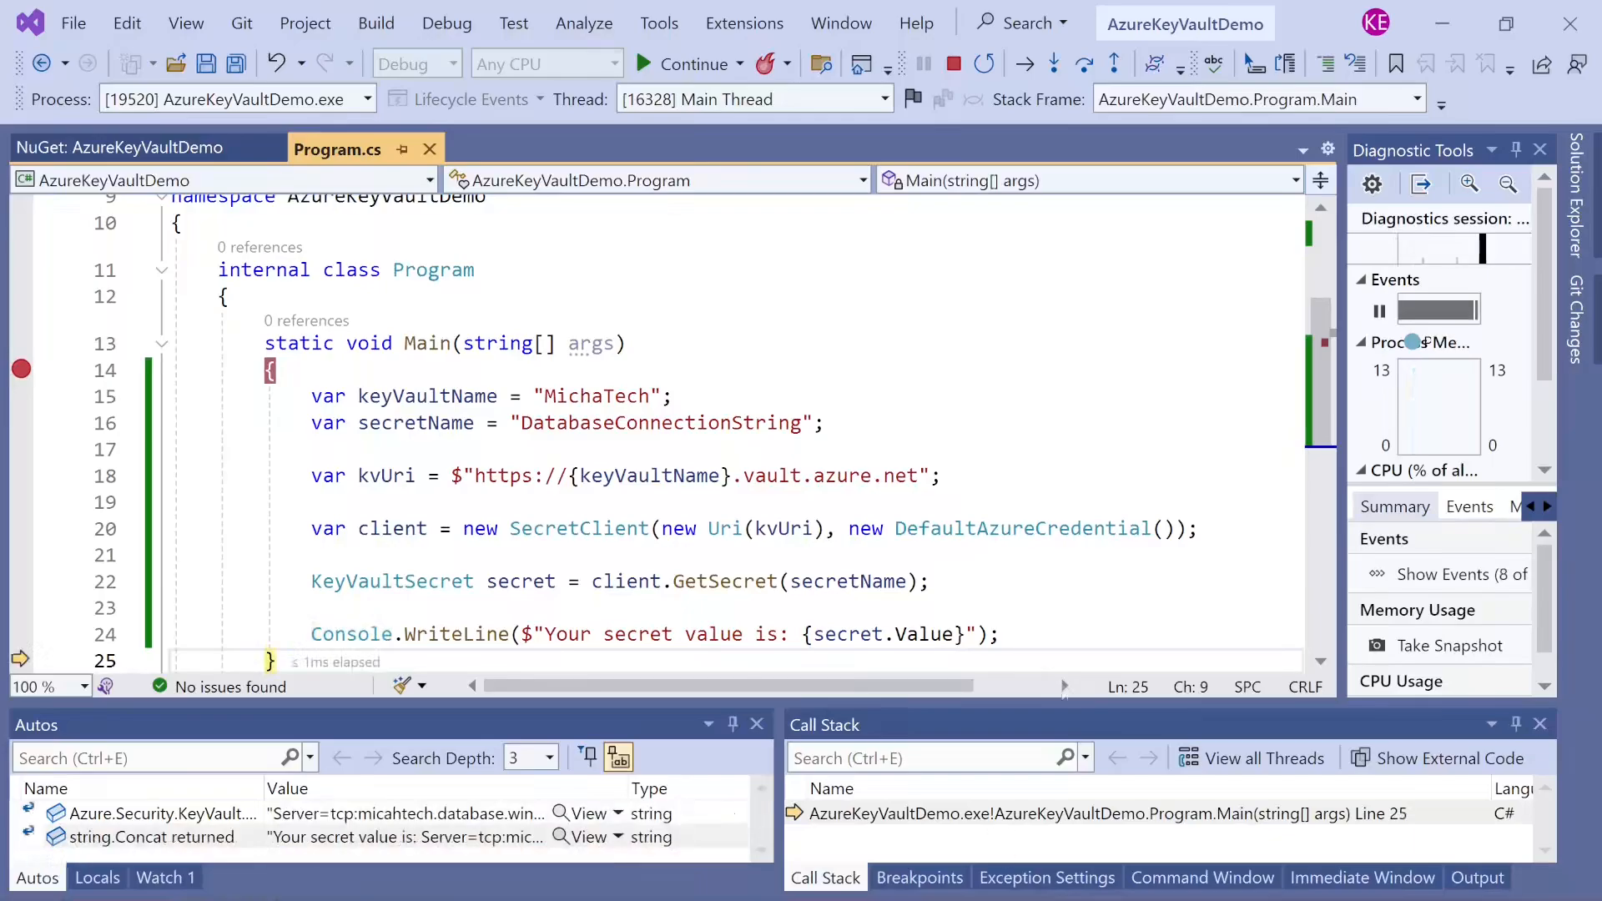
key(alt+Tab)
drag(289, 339, 215, 284)
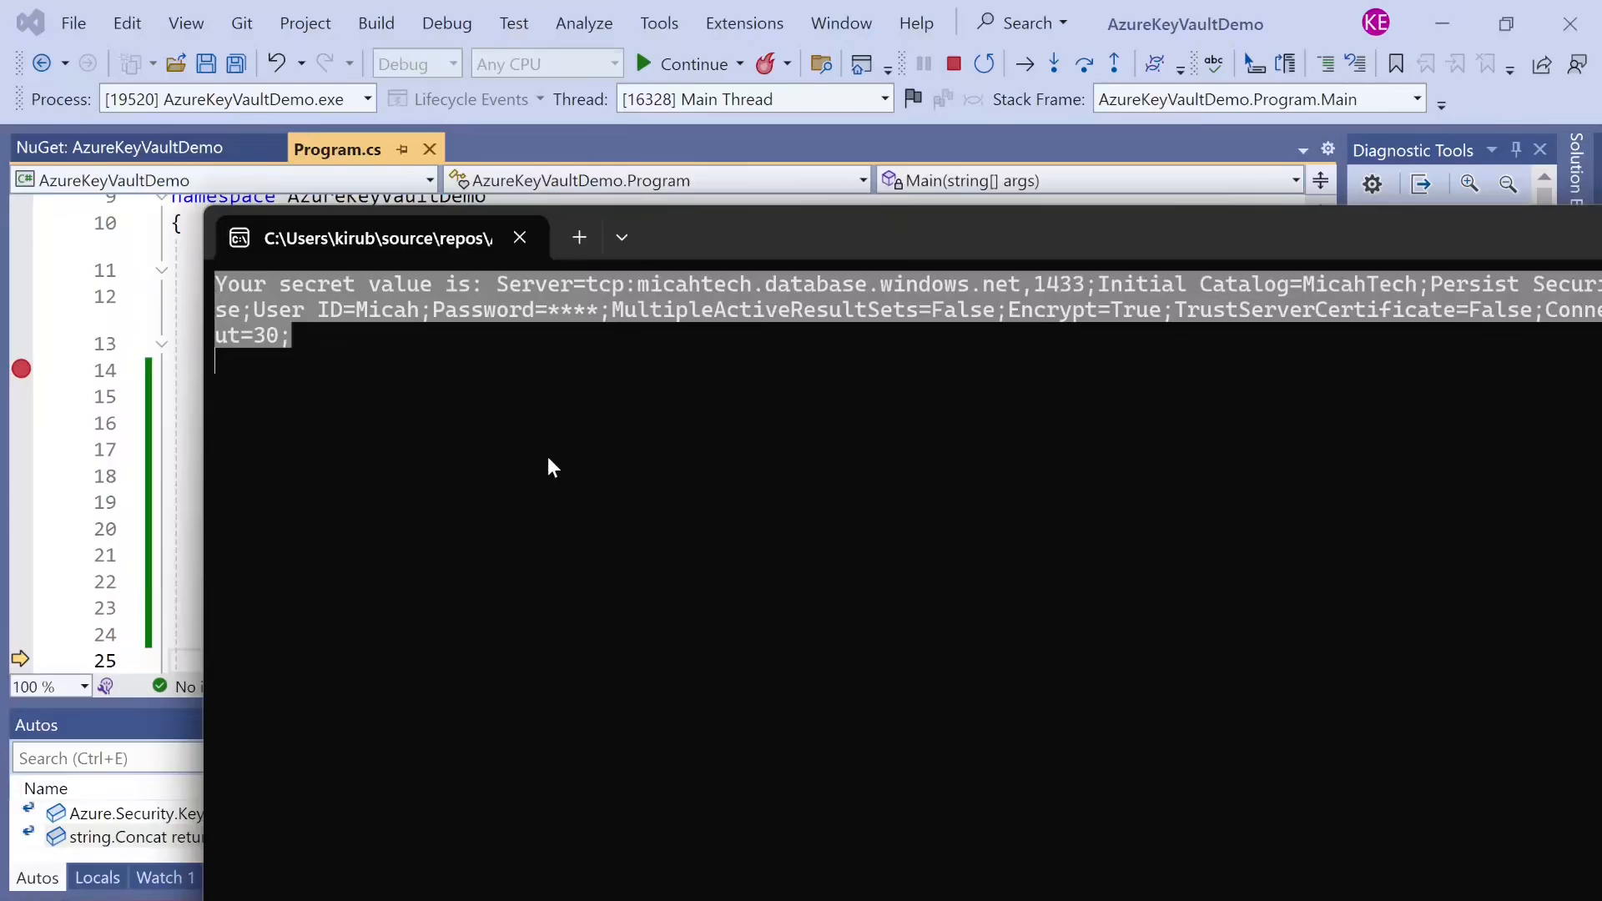